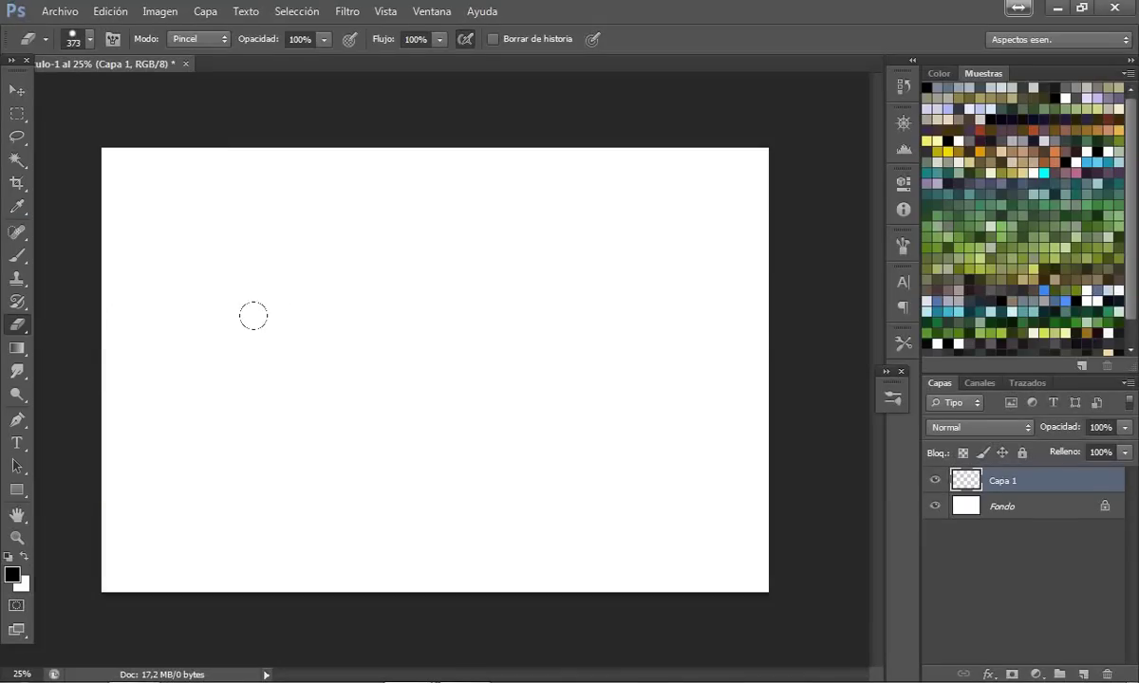
Step: Hand-letter the title 'HOW TO PAINT' on the canvas with the brush
{"action": "left_click", "coordinate": [19, 255]}
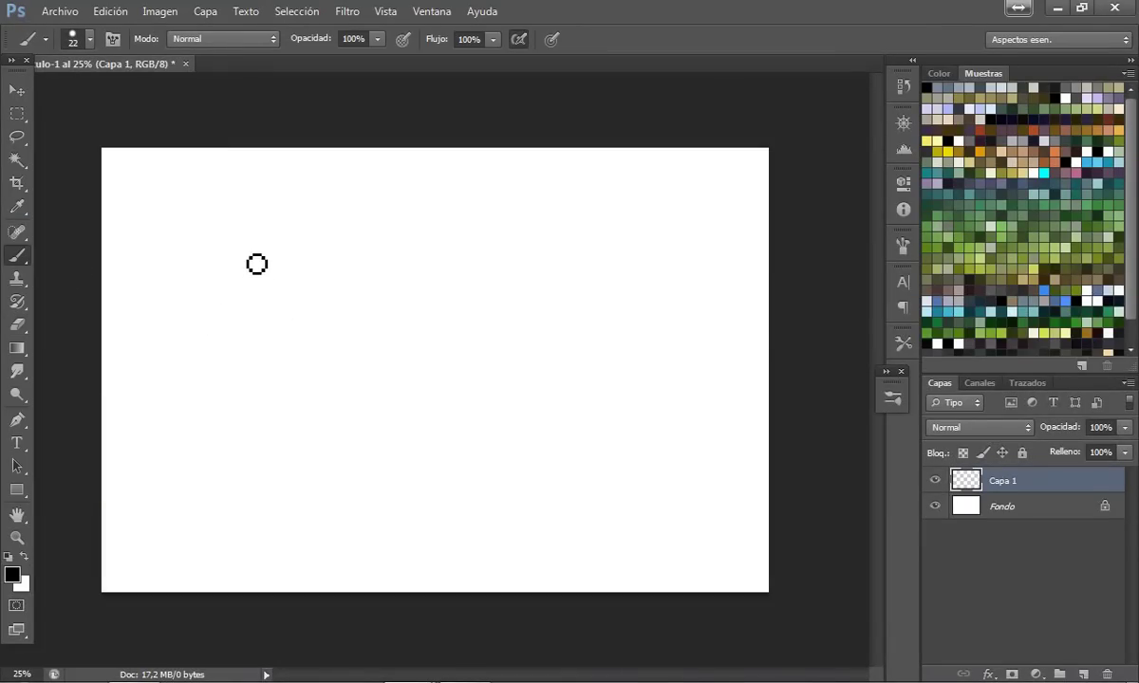
{"action": "left_click_drag", "start_coordinate": [249, 253], "coordinate": [249, 304]}
{"action": "mouse_move", "coordinate": [250, 281]}
{"action": "left_mouse_down"}
{"action": "mouse_move", "coordinate": [277, 279]}
{"action": "mouse_move", "coordinate": [276, 302]}
{"action": "mouse_move", "coordinate": [300, 267]}
{"action": "mouse_move", "coordinate": [358, 262]}
{"action": "mouse_move", "coordinate": [398, 294]}
{"action": "mouse_move", "coordinate": [424, 256]}
{"action": "left_mouse_up"}
{"action": "left_click_drag", "start_coordinate": [432, 254], "coordinate": [429, 258]}
{"action": "mouse_move", "coordinate": [301, 346]}
{"action": "left_mouse_down"}
{"action": "mouse_move", "coordinate": [309, 386]}
{"action": "mouse_move", "coordinate": [317, 368]}
{"action": "mouse_move", "coordinate": [364, 381]}
{"action": "mouse_move", "coordinate": [360, 364]}
{"action": "left_mouse_up"}
{"action": "mouse_move", "coordinate": [380, 341]}
{"action": "left_mouse_down"}
{"action": "mouse_move", "coordinate": [380, 379]}
{"action": "mouse_move", "coordinate": [433, 334]}
{"action": "mouse_move", "coordinate": [450, 370]}
{"action": "left_mouse_up"}
{"action": "left_click_drag", "start_coordinate": [426, 332], "coordinate": [467, 323]}
{"action": "left_click", "coordinate": [381, 320]}
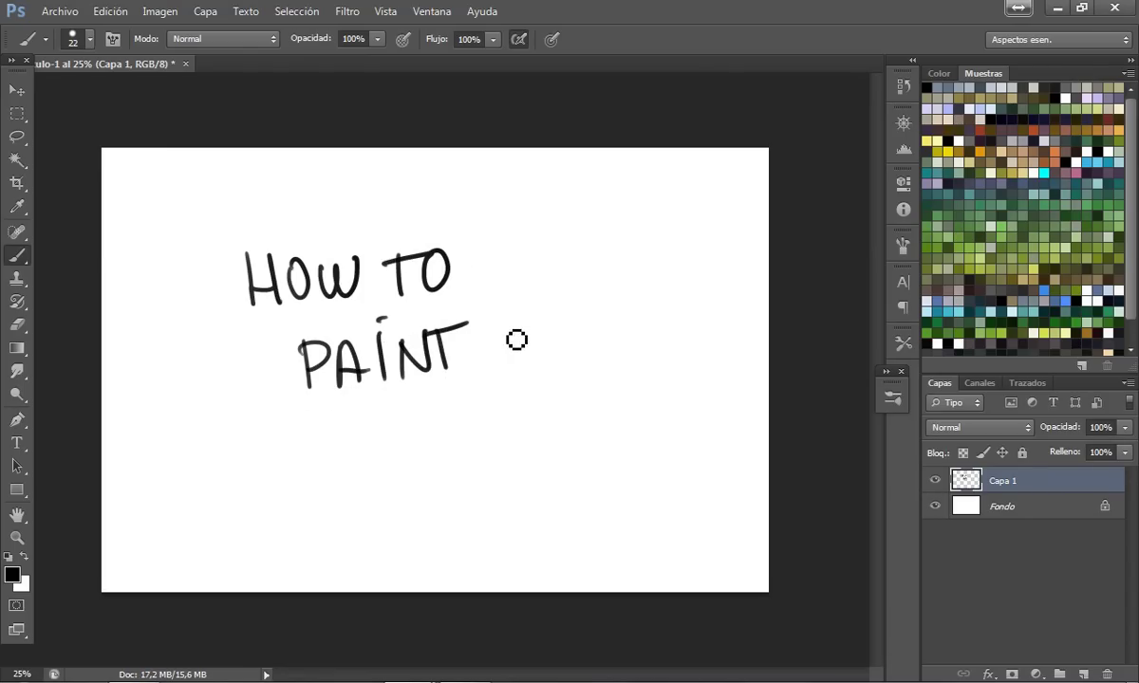
{"action": "left_click", "coordinate": [379, 319]}
Step: Add the word 'CLOUDS' and two curved underlines beneath the title
{"action": "left_click_drag", "start_coordinate": [529, 327], "coordinate": [529, 363]}
{"action": "mouse_move", "coordinate": [534, 322]}
{"action": "left_mouse_down"}
{"action": "mouse_move", "coordinate": [535, 363]}
{"action": "mouse_move", "coordinate": [558, 362]}
{"action": "left_mouse_up"}
{"action": "mouse_move", "coordinate": [575, 324]}
{"action": "left_mouse_down"}
{"action": "mouse_move", "coordinate": [613, 323]}
{"action": "mouse_move", "coordinate": [619, 365]}
{"action": "left_mouse_up"}
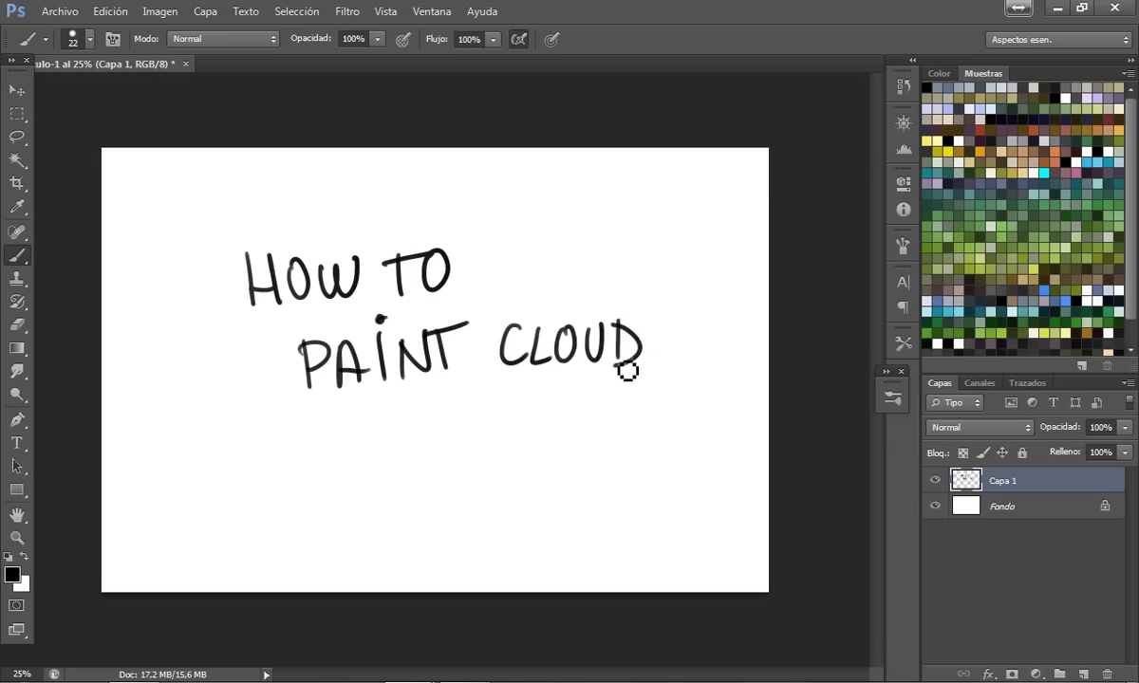
{"action": "left_click_drag", "start_coordinate": [664, 326], "coordinate": [645, 368]}
{"action": "left_click_drag", "start_coordinate": [295, 470], "coordinate": [683, 400]}
{"action": "left_click_drag", "start_coordinate": [365, 490], "coordinate": [547, 432]}
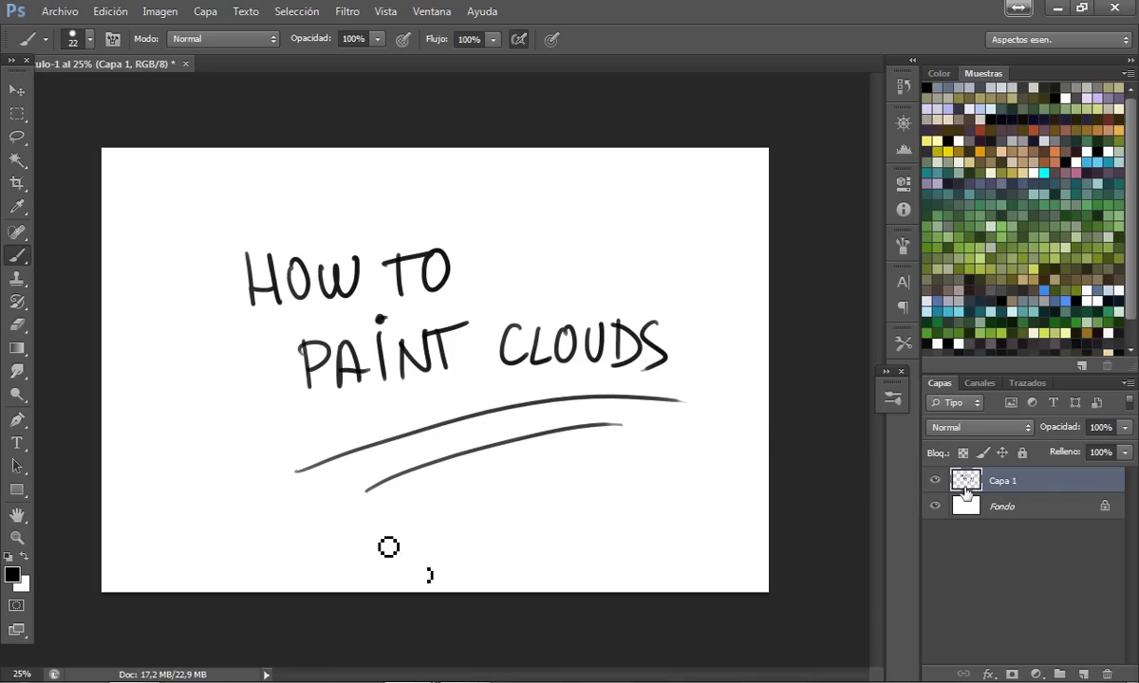
Step: Replace the title layer with a fresh empty layer and choose dark blue for the gradient
{"action": "left_click_drag", "start_coordinate": [966, 486], "coordinate": [1107, 673]}
{"action": "left_click", "coordinate": [1082, 674]}
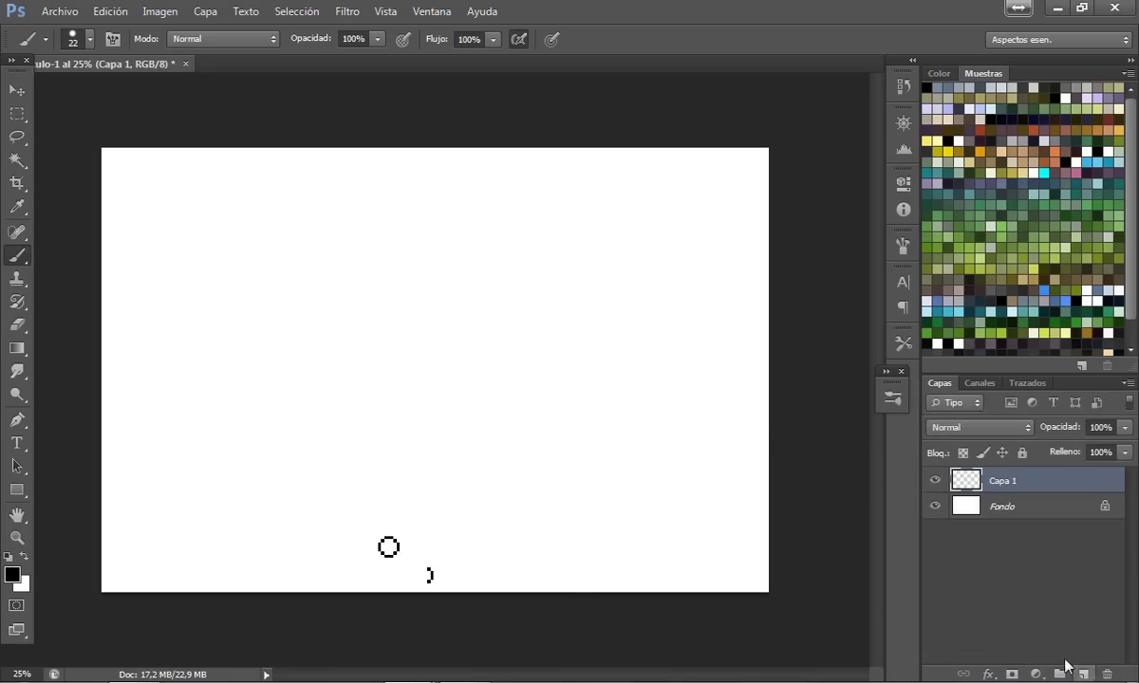
{"action": "left_click", "coordinate": [17, 347]}
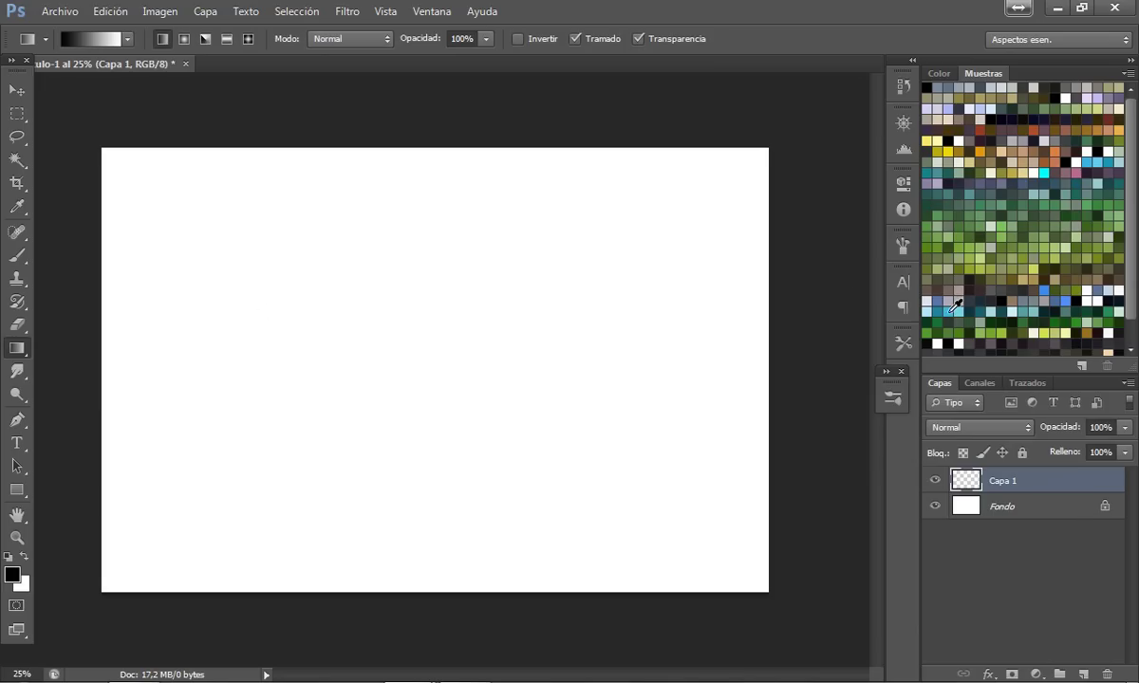
{"action": "mouse_move", "coordinate": [490, 395]}
{"action": "left_mouse_down"}
{"action": "mouse_move", "coordinate": [669, 301]}
{"action": "mouse_move", "coordinate": [599, 277]}
{"action": "left_mouse_up"}
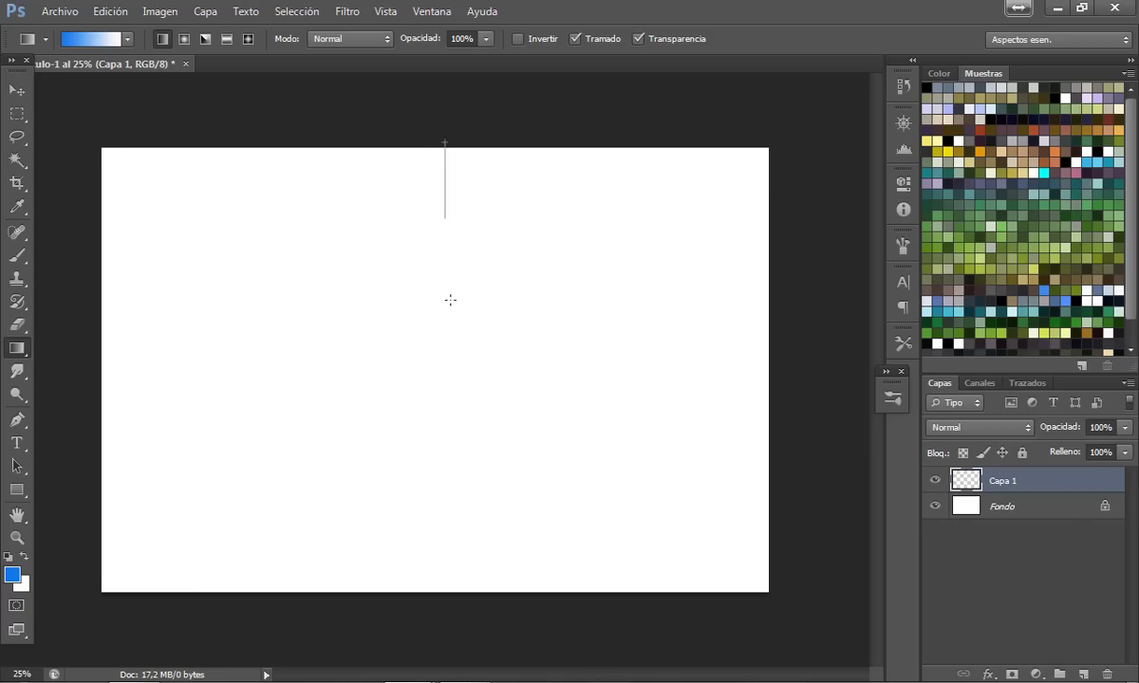
Step: Fill the layer with a vertical blue-to-white gradient, redrawn over a longer span for stronger blue
{"action": "left_click_drag", "start_coordinate": [451, 300], "coordinate": [446, 531]}
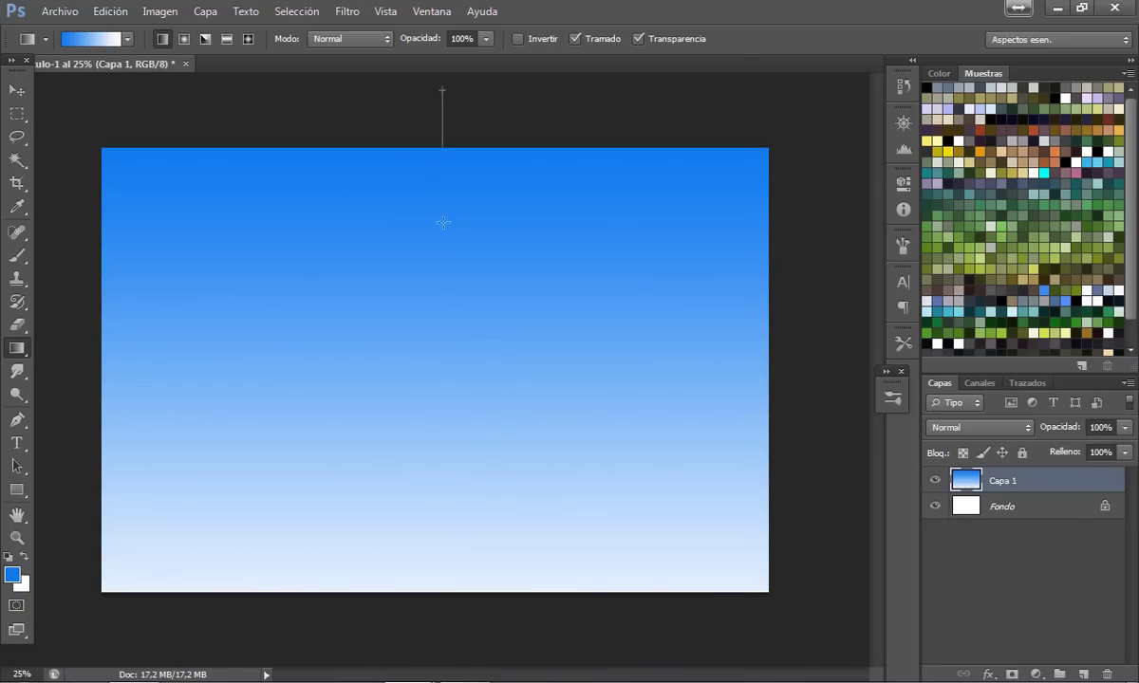
{"action": "left_click_drag", "start_coordinate": [442, 145], "coordinate": [479, 651]}
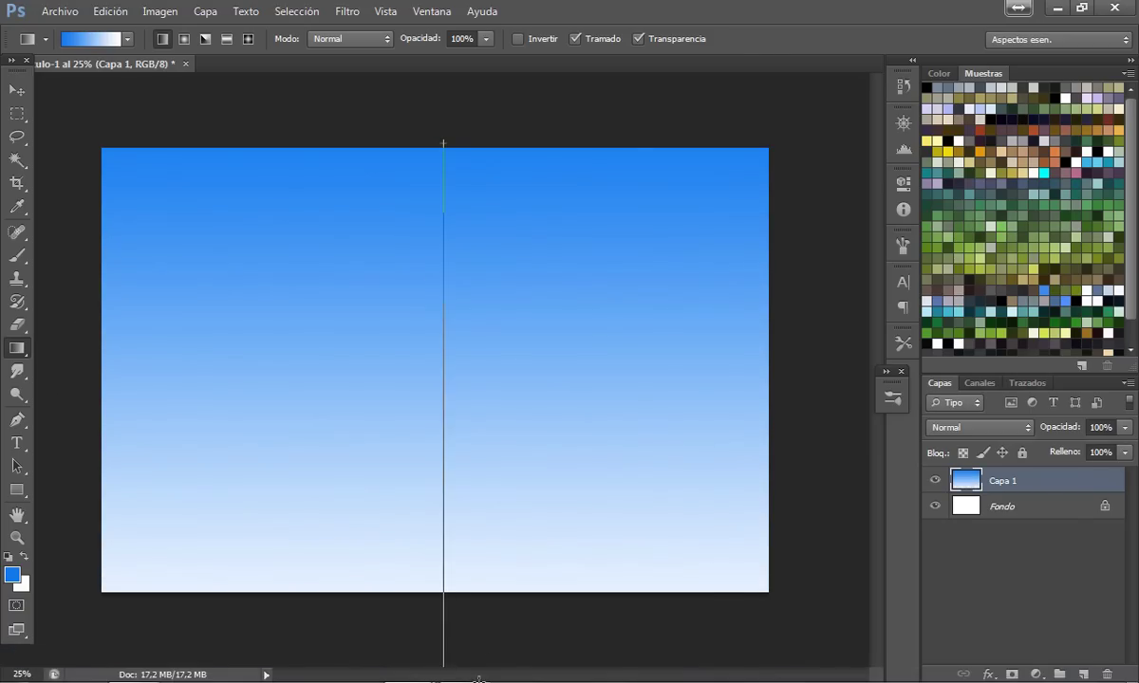
{"action": "left_click_drag", "start_coordinate": [447, 150], "coordinate": [462, 635]}
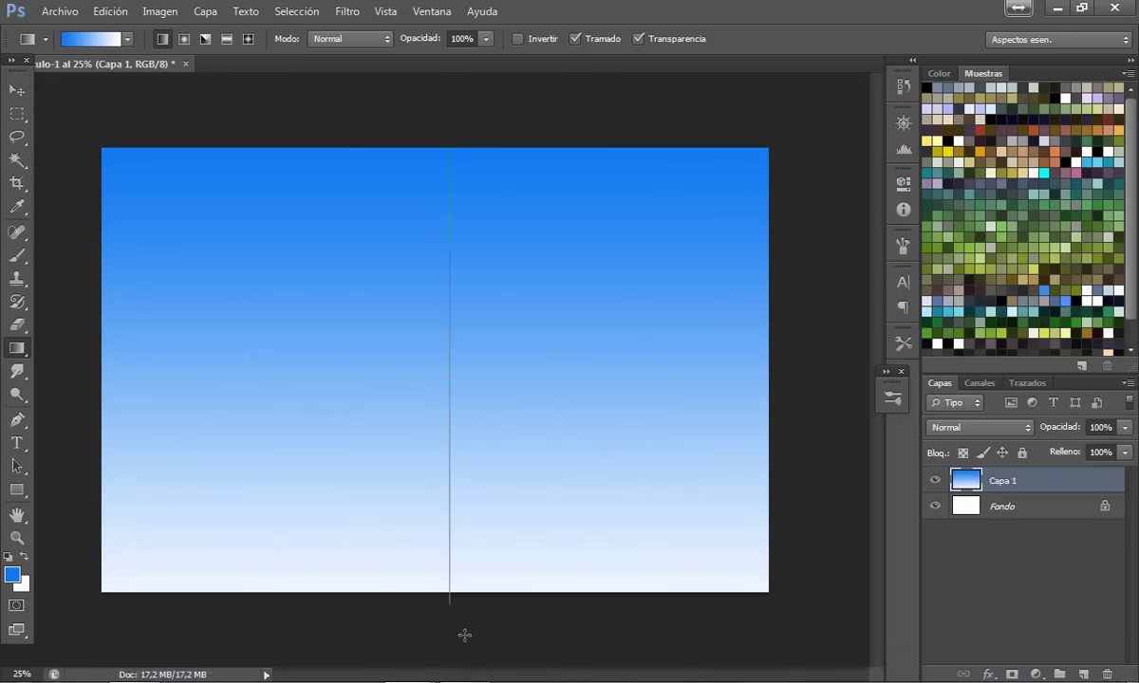
{"action": "scroll", "coordinate": [509, 509], "scroll_direction": "down", "scroll_amount": 2}
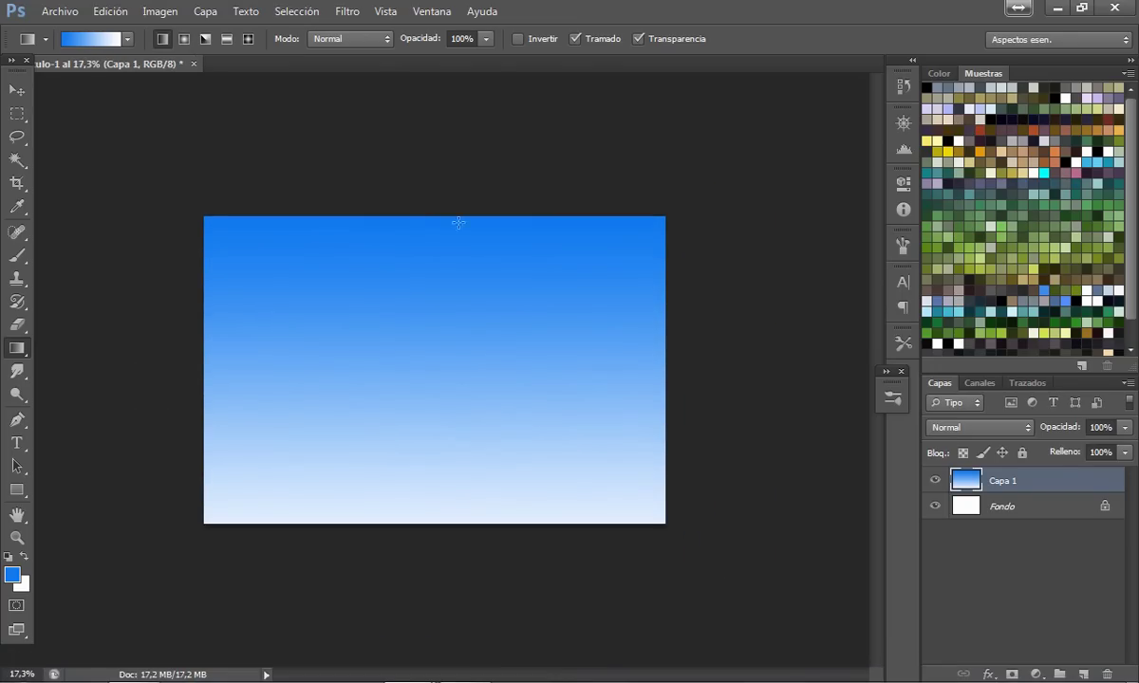
{"action": "left_click_drag", "start_coordinate": [458, 204], "coordinate": [481, 680]}
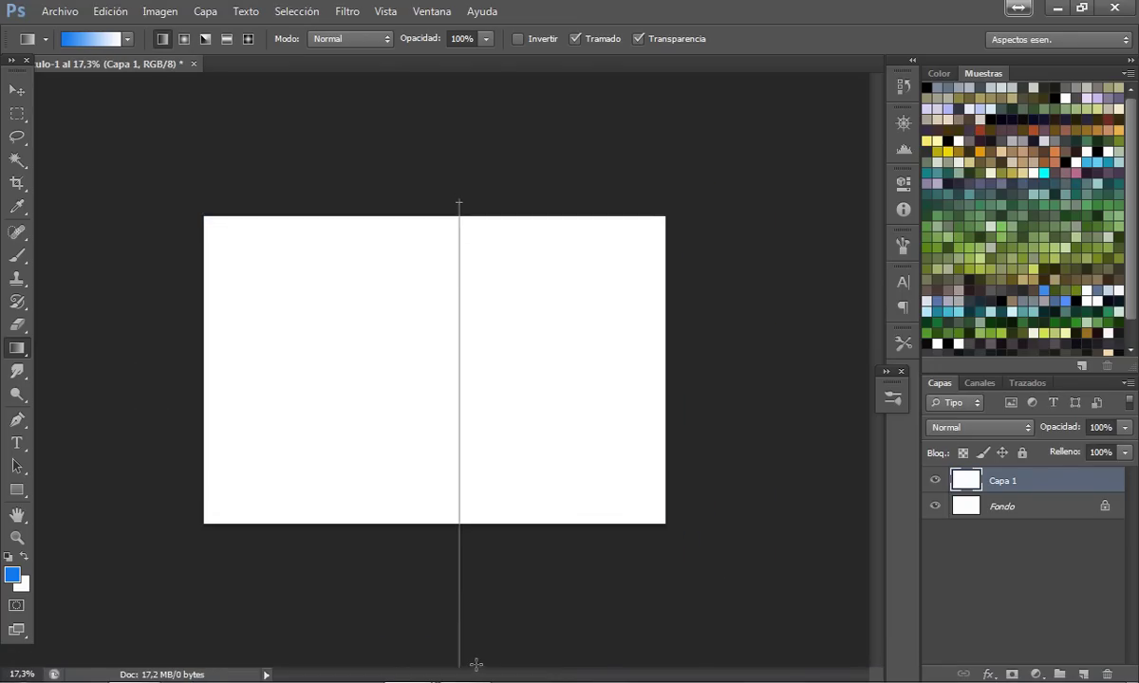
Step: Add an empty Capa 2 layer above the blue sky gradient
{"action": "left_click", "coordinate": [1072, 672]}
{"action": "scroll", "coordinate": [622, 542], "scroll_direction": "up", "scroll_amount": 1}
{"action": "scroll", "coordinate": [399, 406], "scroll_direction": "up", "scroll_amount": 1}
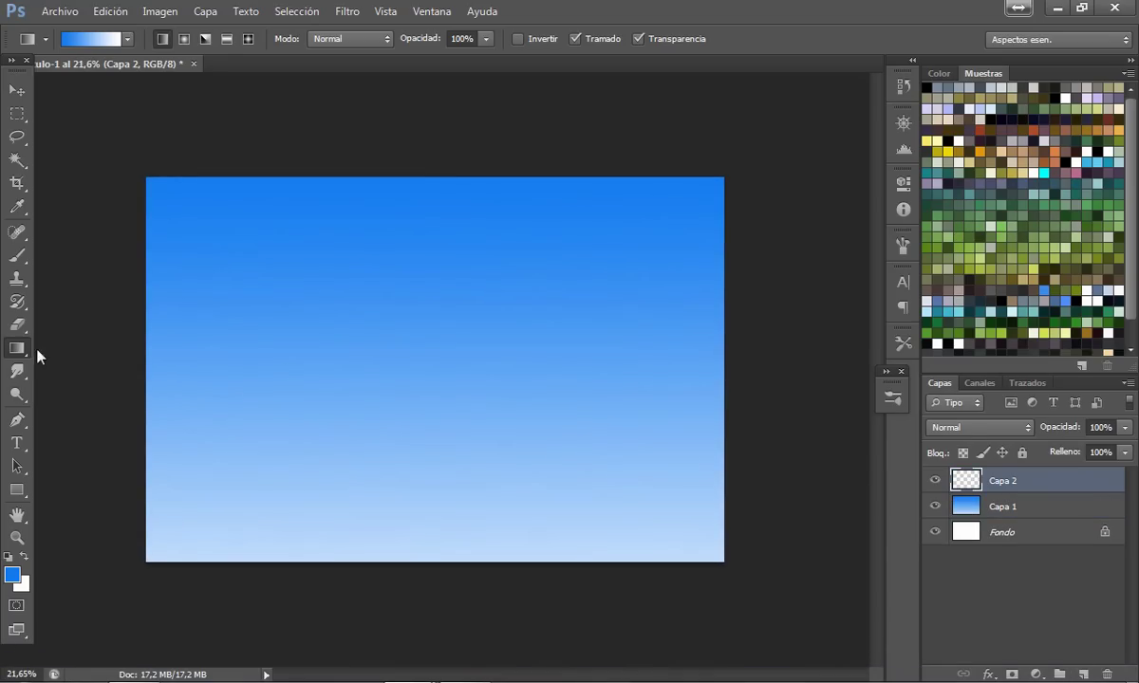
Step: Load a textured cloud brush tip of about 109 px in light blue
{"action": "left_click", "coordinate": [17, 255]}
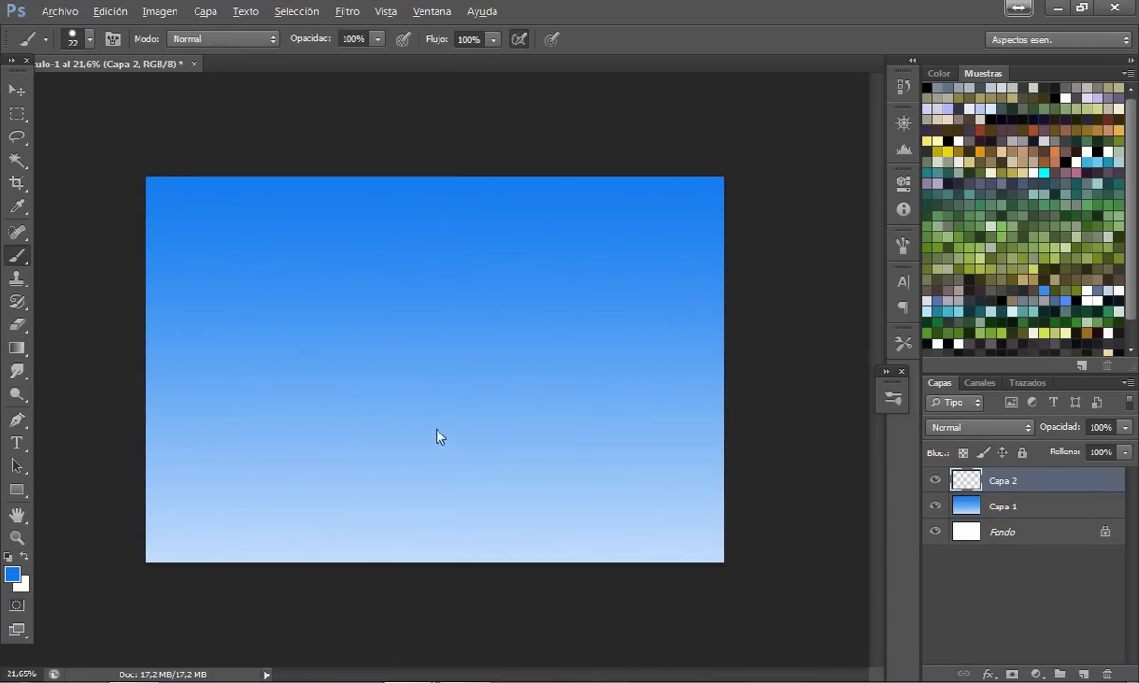
{"action": "left_click_drag", "start_coordinate": [471, 446], "coordinate": [450, 453]}
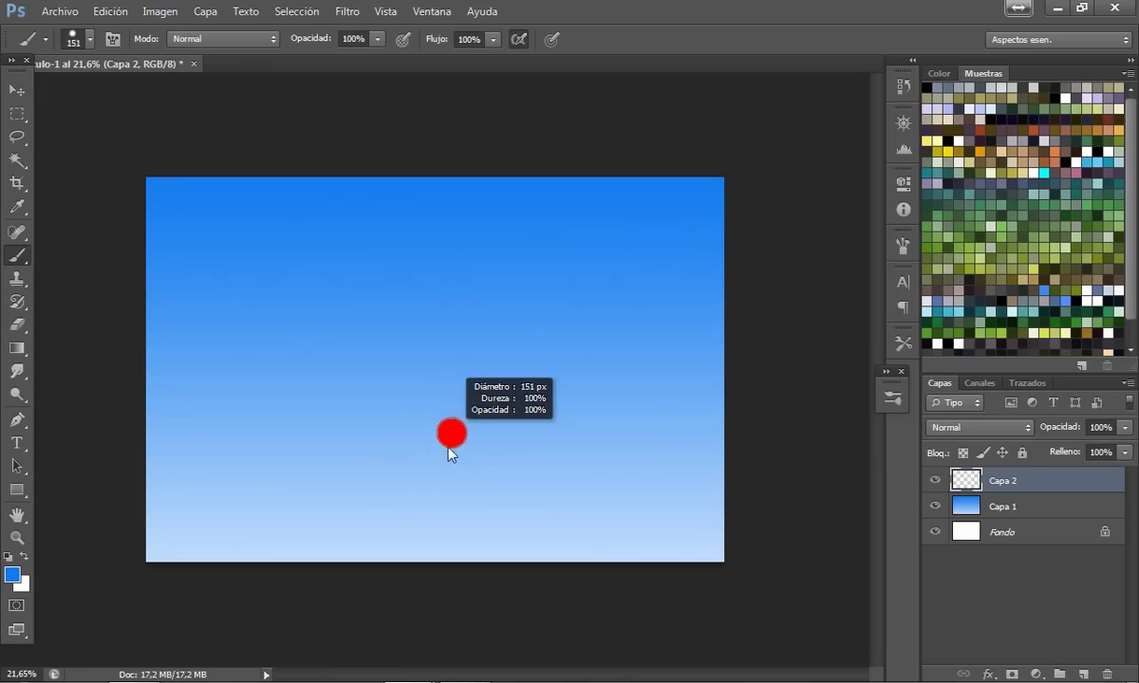
{"action": "left_click", "coordinate": [892, 399]}
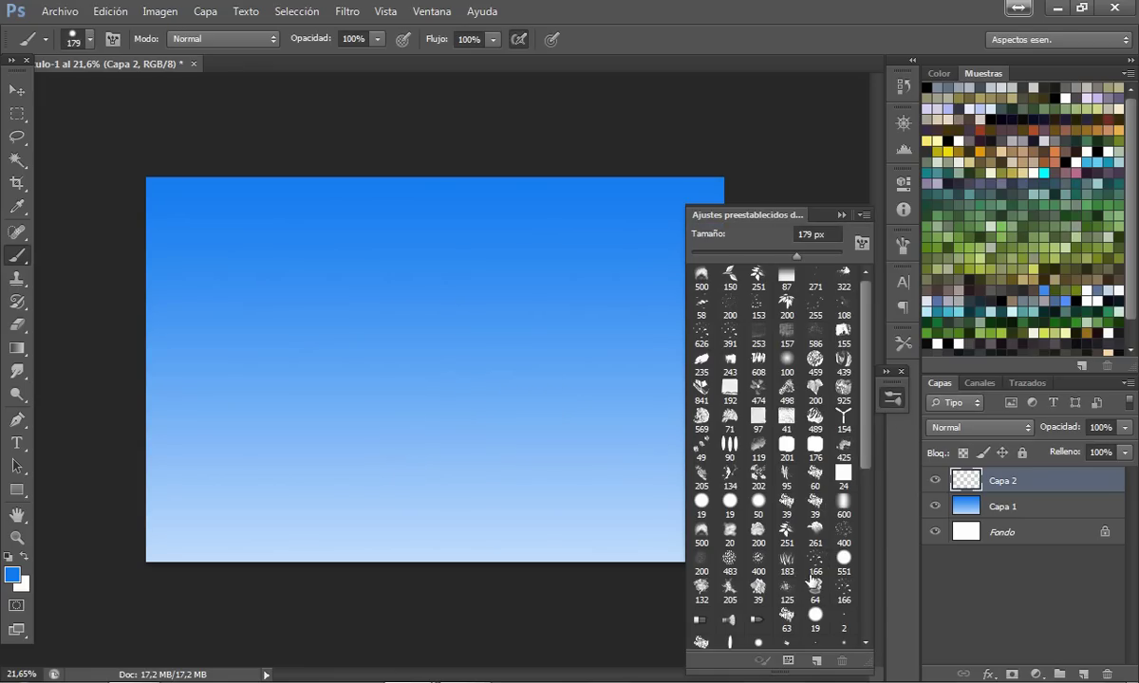
{"action": "scroll", "coordinate": [805, 543], "scroll_direction": "down", "scroll_amount": 5}
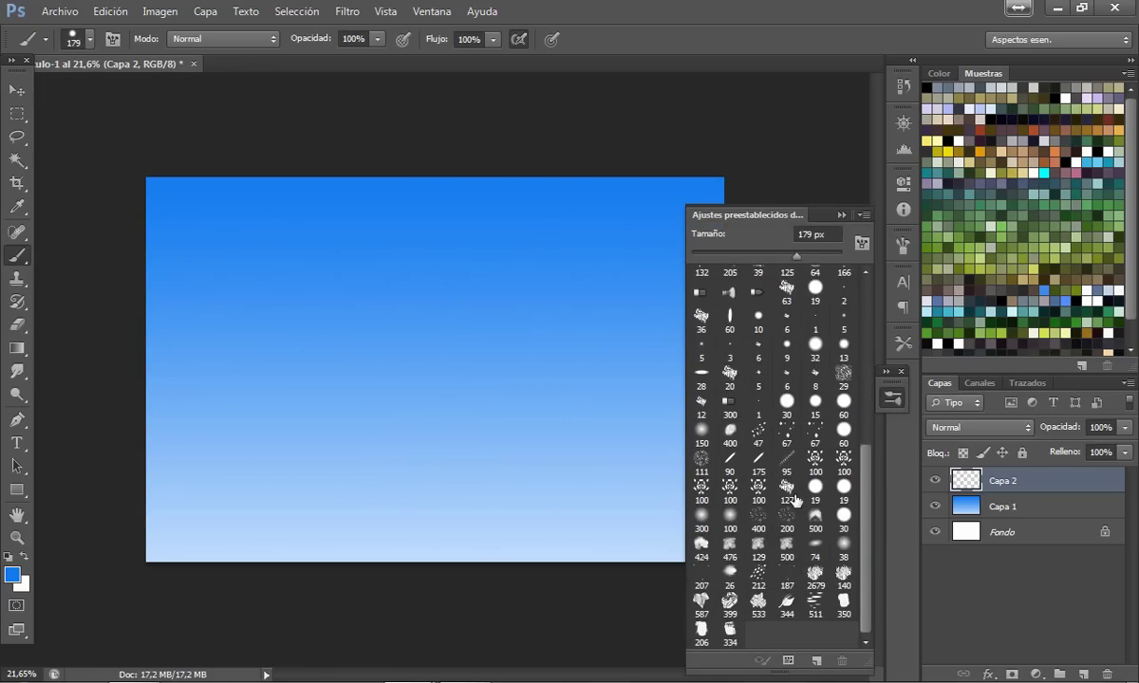
{"action": "left_click", "coordinate": [795, 500]}
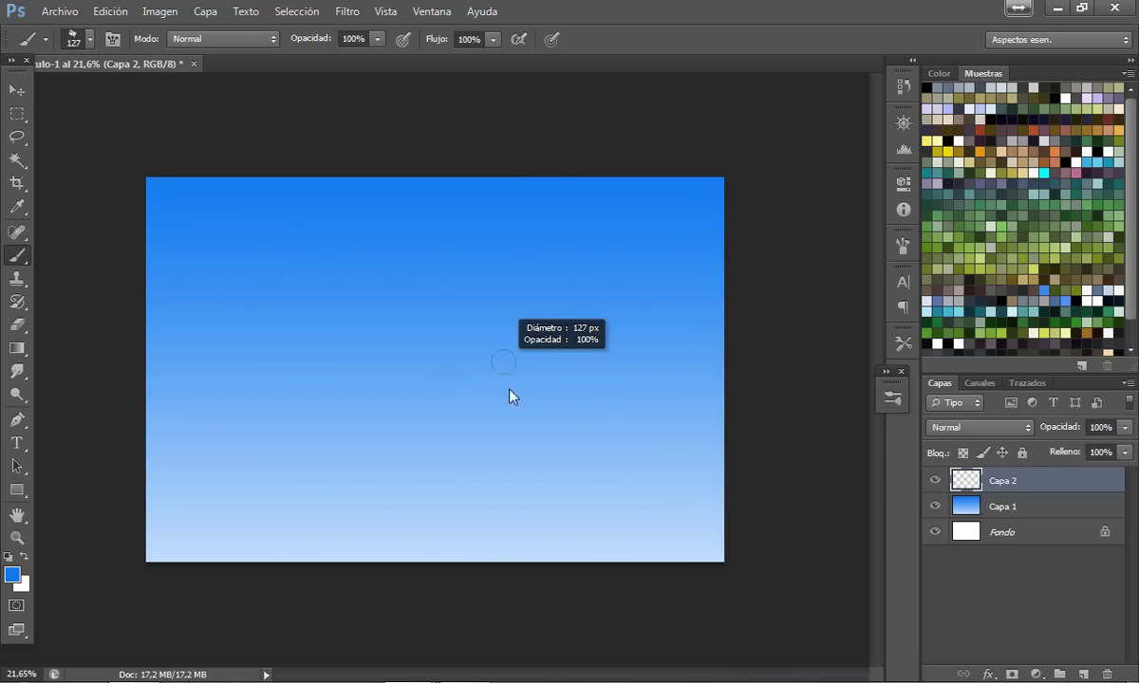
{"action": "left_click", "coordinate": [486, 428], "text": "alt"}
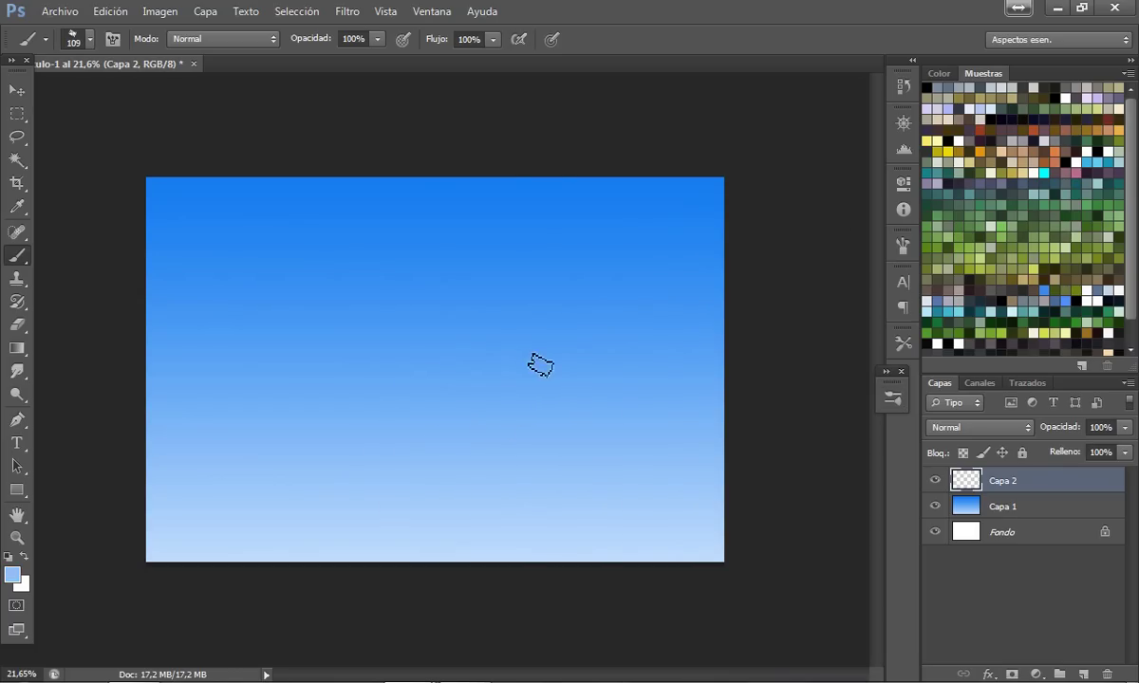
Step: Paint the first pale blue cloud mass mid-canvas with puffs on its left and right
{"action": "mouse_move", "coordinate": [540, 366]}
{"action": "left_mouse_down"}
{"action": "mouse_move", "coordinate": [516, 381]}
{"action": "mouse_move", "coordinate": [521, 296]}
{"action": "mouse_move", "coordinate": [527, 338]}
{"action": "mouse_move", "coordinate": [483, 337]}
{"action": "mouse_move", "coordinate": [465, 295]}
{"action": "mouse_move", "coordinate": [473, 377]}
{"action": "mouse_move", "coordinate": [498, 340]}
{"action": "mouse_move", "coordinate": [592, 356]}
{"action": "mouse_move", "coordinate": [447, 377]}
{"action": "mouse_move", "coordinate": [423, 416]}
{"action": "left_mouse_up"}
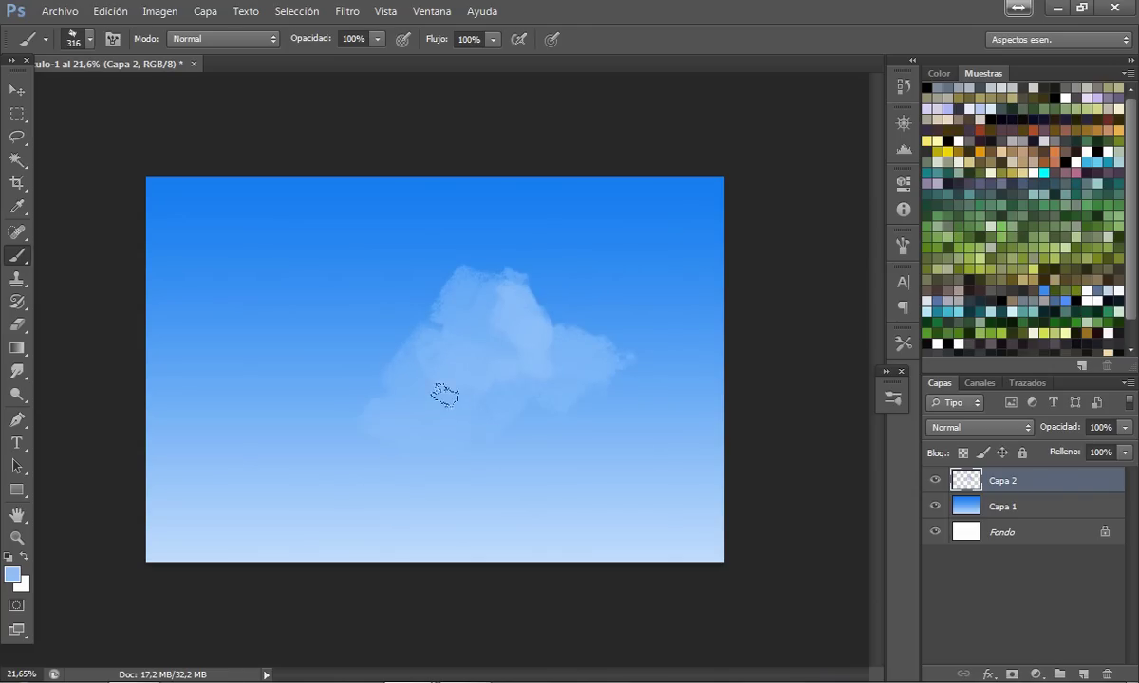
{"action": "left_click", "coordinate": [484, 478], "text": "alt"}
{"action": "mouse_move", "coordinate": [368, 368]}
{"action": "left_mouse_down"}
{"action": "mouse_move", "coordinate": [381, 359]}
{"action": "mouse_move", "coordinate": [316, 418]}
{"action": "mouse_move", "coordinate": [274, 386]}
{"action": "mouse_move", "coordinate": [317, 338]}
{"action": "left_mouse_up"}
{"action": "key", "text": "bracketleft"}
{"action": "left_click_drag", "start_coordinate": [293, 285], "coordinate": [360, 313]}
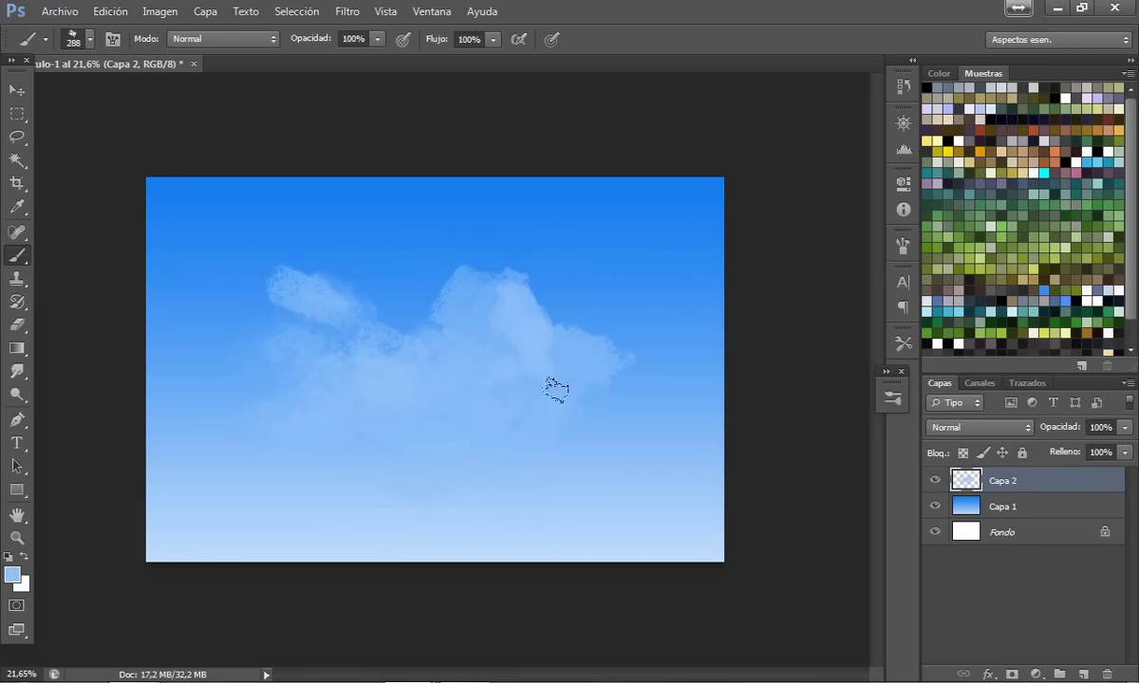
{"action": "mouse_move", "coordinate": [556, 390]}
{"action": "left_mouse_down"}
{"action": "mouse_move", "coordinate": [628, 326]}
{"action": "mouse_move", "coordinate": [547, 321]}
{"action": "left_mouse_up"}
{"action": "mouse_move", "coordinate": [540, 277]}
{"action": "left_mouse_down"}
{"action": "mouse_move", "coordinate": [574, 248]}
{"action": "mouse_move", "coordinate": [581, 345]}
{"action": "mouse_move", "coordinate": [641, 315]}
{"action": "mouse_move", "coordinate": [626, 285]}
{"action": "left_mouse_up"}
{"action": "left_click_drag", "start_coordinate": [415, 363], "coordinate": [280, 358]}
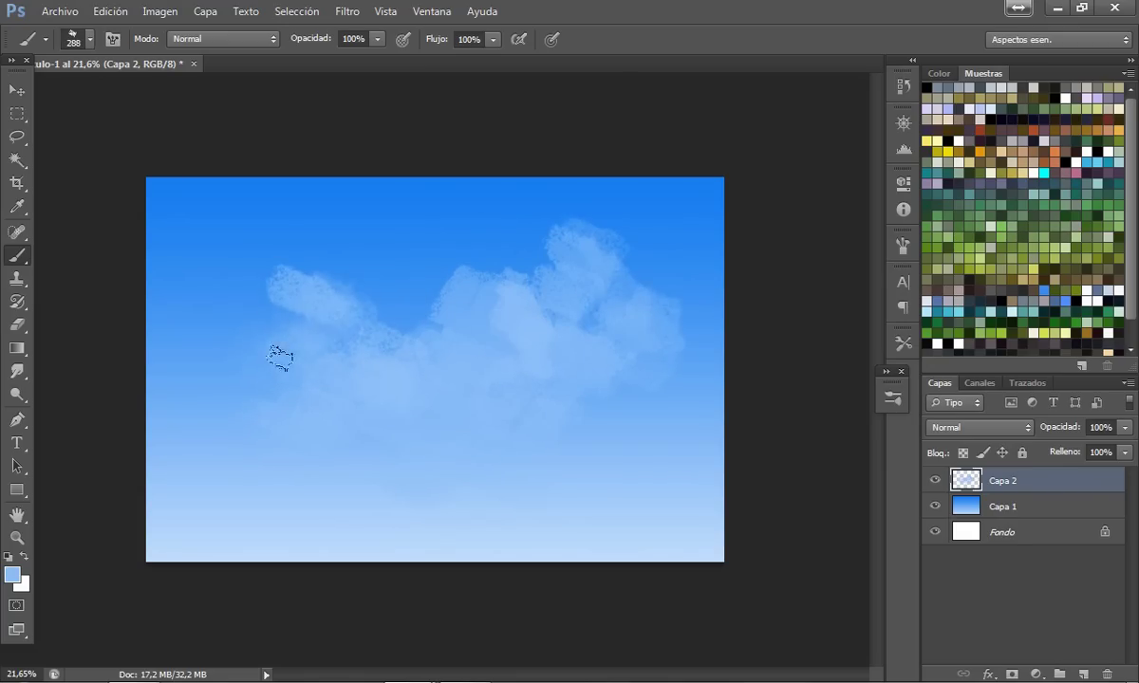
Step: Erase the cloud's left part and repaint soft strokes through its middle and lower-right edge
{"action": "key", "text": "e"}
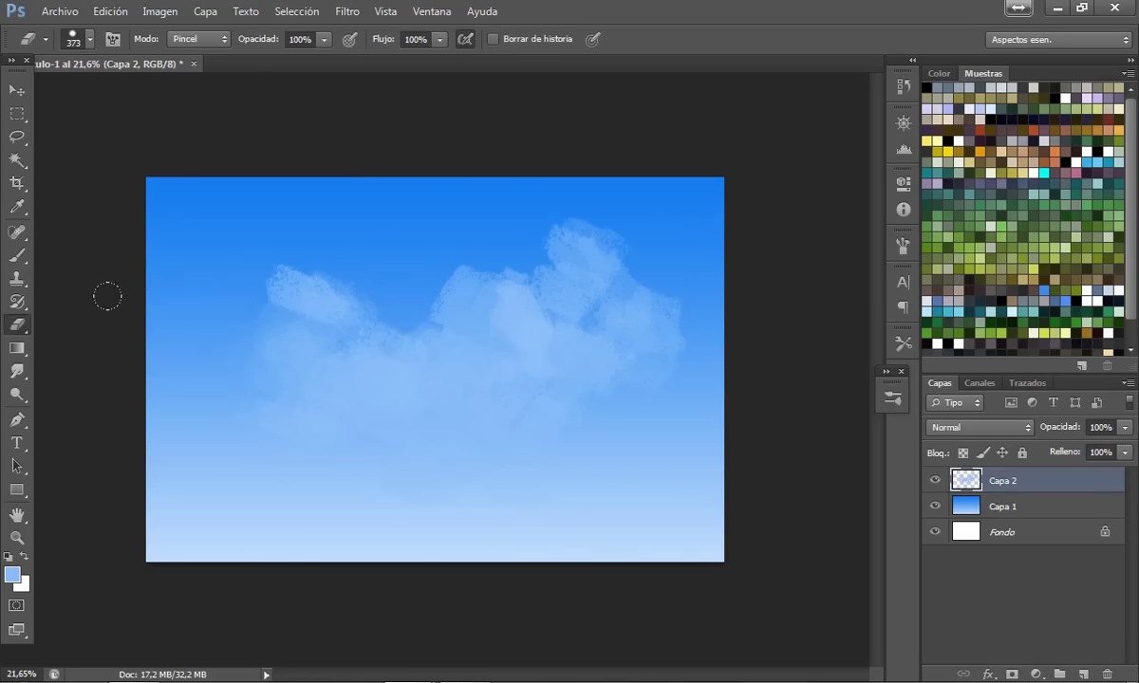
{"action": "mouse_move", "coordinate": [276, 277]}
{"action": "left_mouse_down"}
{"action": "mouse_move", "coordinate": [254, 254]}
{"action": "mouse_move", "coordinate": [287, 318]}
{"action": "mouse_move", "coordinate": [332, 313]}
{"action": "mouse_move", "coordinate": [351, 351]}
{"action": "left_mouse_up"}
{"action": "left_click", "coordinate": [17, 255]}
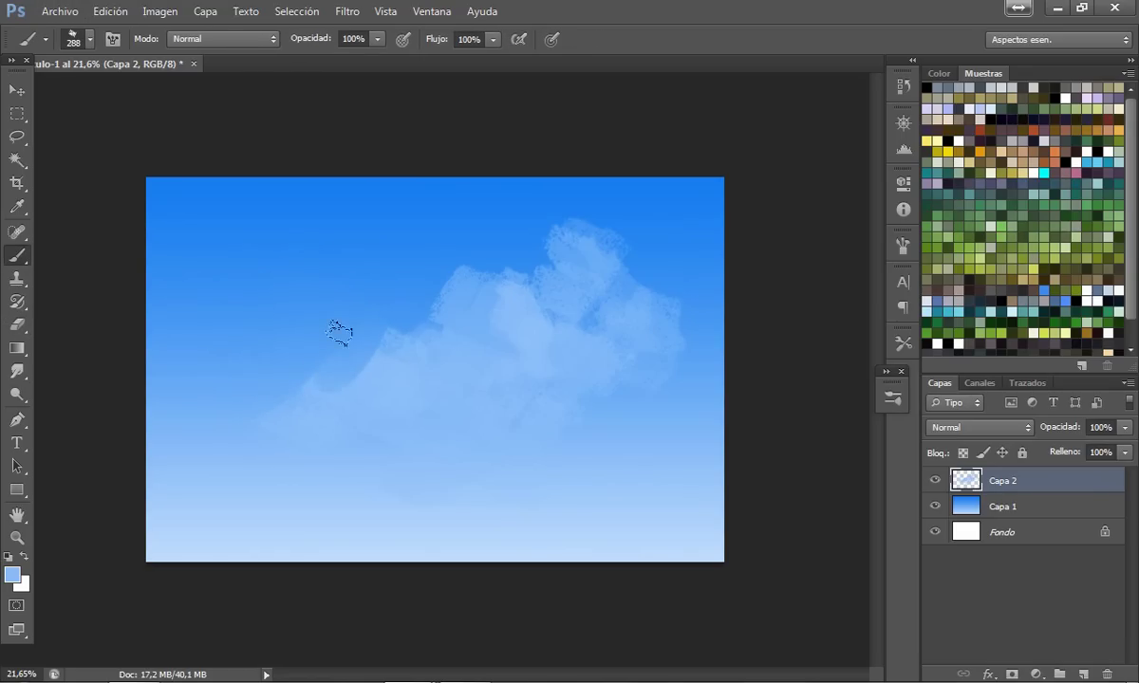
{"action": "left_click", "coordinate": [504, 316], "text": "alt"}
{"action": "key", "text": "bracketleft"}
{"action": "mouse_move", "coordinate": [368, 318]}
{"action": "left_mouse_down"}
{"action": "mouse_move", "coordinate": [368, 370]}
{"action": "mouse_move", "coordinate": [351, 299]}
{"action": "mouse_move", "coordinate": [330, 375]}
{"action": "left_mouse_up"}
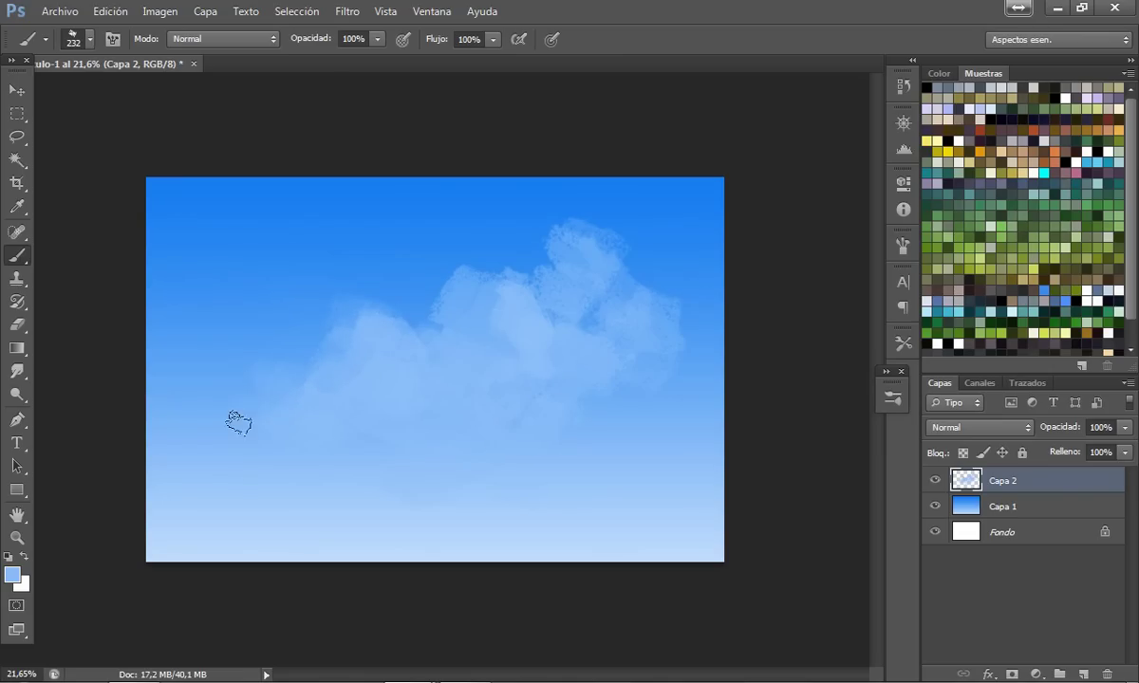
{"action": "left_click_drag", "start_coordinate": [628, 402], "coordinate": [682, 394]}
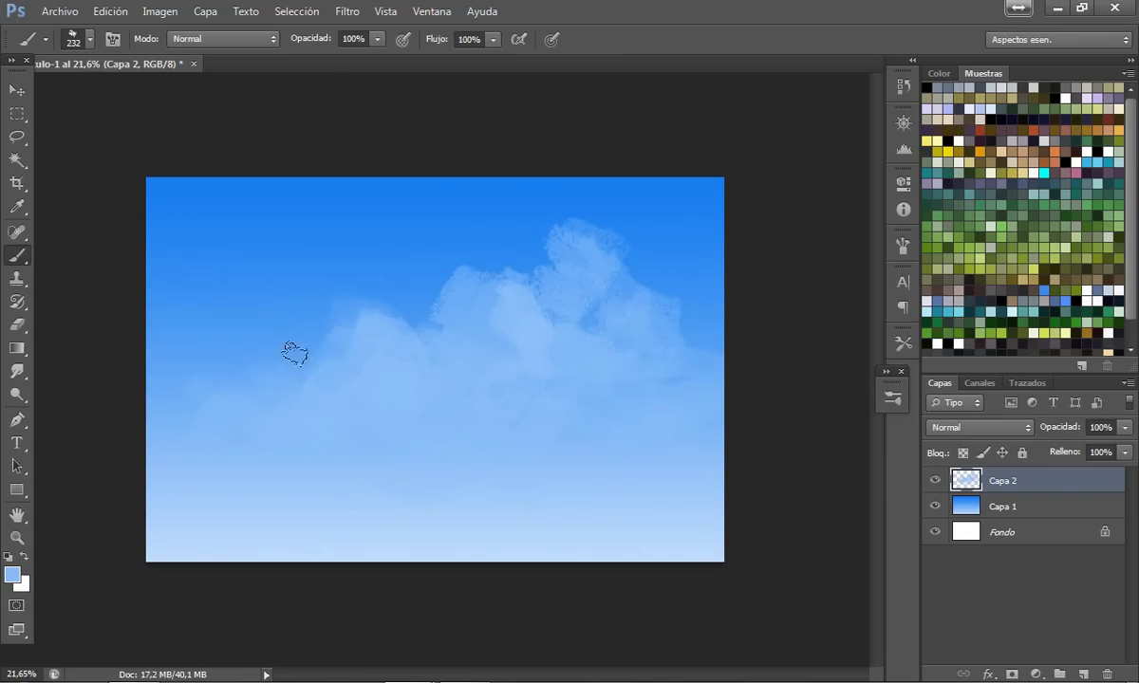
Step: With a larger brush, spread hazy cloud across the upper left, lower band and right edge
{"action": "key", "text": "bracketright"}
{"action": "key", "text": "bracketright"}
{"action": "mouse_move", "coordinate": [209, 311]}
{"action": "left_mouse_down"}
{"action": "mouse_move", "coordinate": [218, 232]}
{"action": "mouse_move", "coordinate": [183, 328]}
{"action": "mouse_move", "coordinate": [283, 386]}
{"action": "left_mouse_up"}
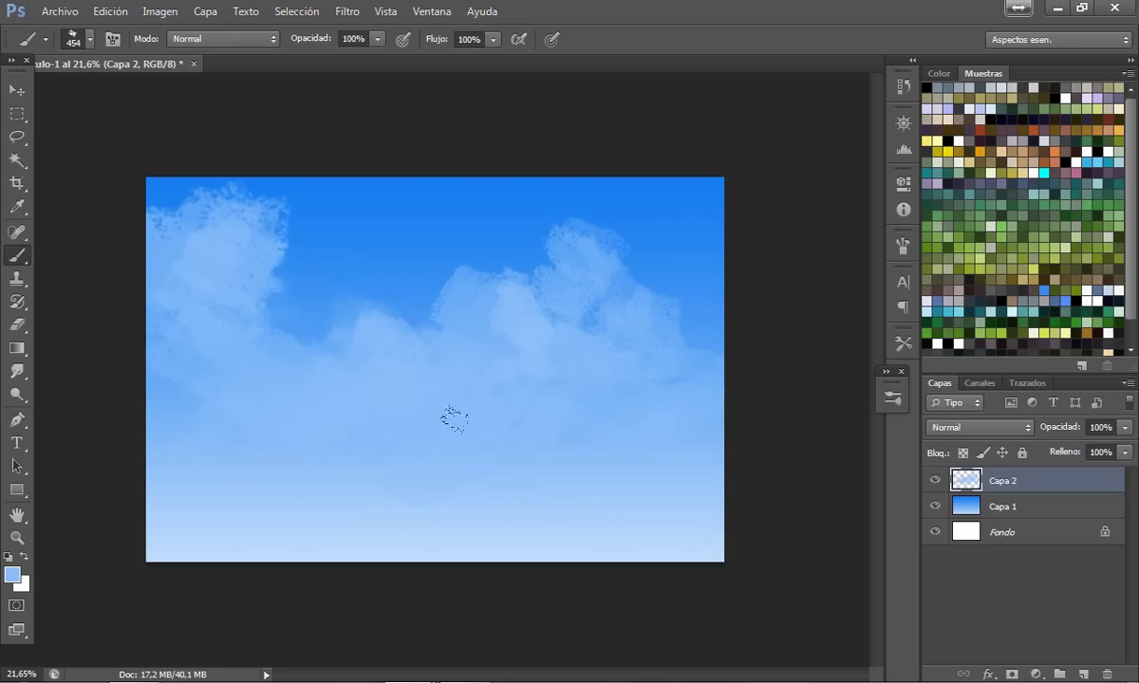
{"action": "mouse_move", "coordinate": [569, 472]}
{"action": "left_mouse_down"}
{"action": "mouse_move", "coordinate": [445, 475]}
{"action": "mouse_move", "coordinate": [302, 542]}
{"action": "left_mouse_up"}
{"action": "mouse_move", "coordinate": [519, 478]}
{"action": "left_mouse_down"}
{"action": "mouse_move", "coordinate": [483, 519]}
{"action": "mouse_move", "coordinate": [707, 532]}
{"action": "left_mouse_up"}
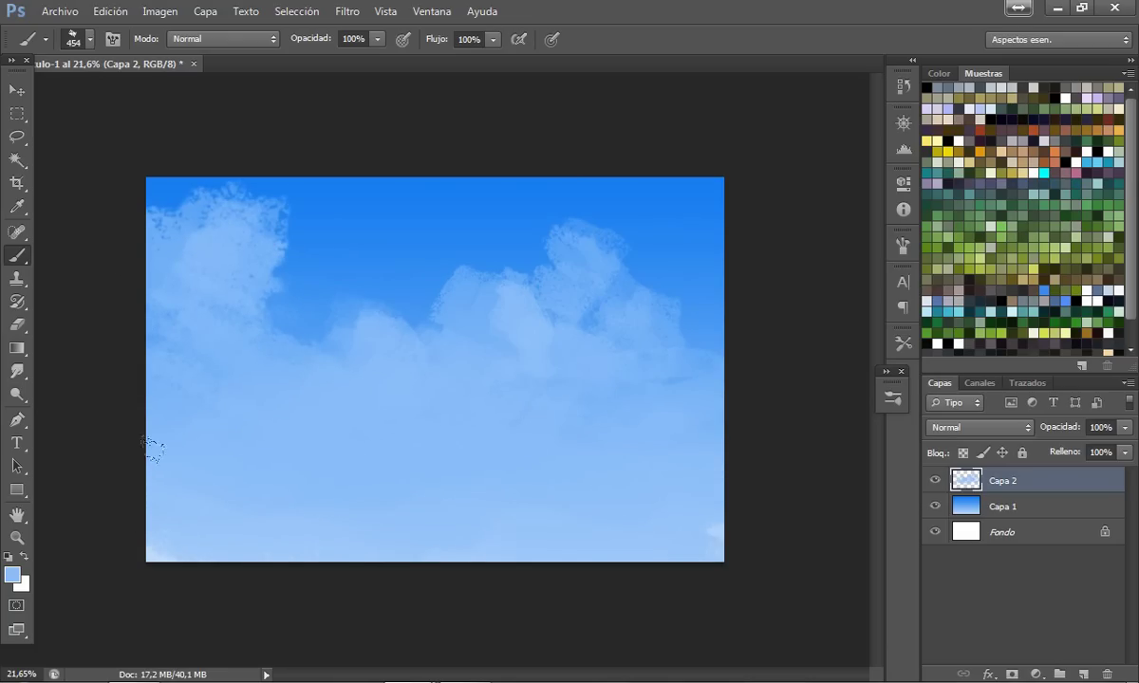
{"action": "left_click_drag", "start_coordinate": [233, 257], "coordinate": [270, 379]}
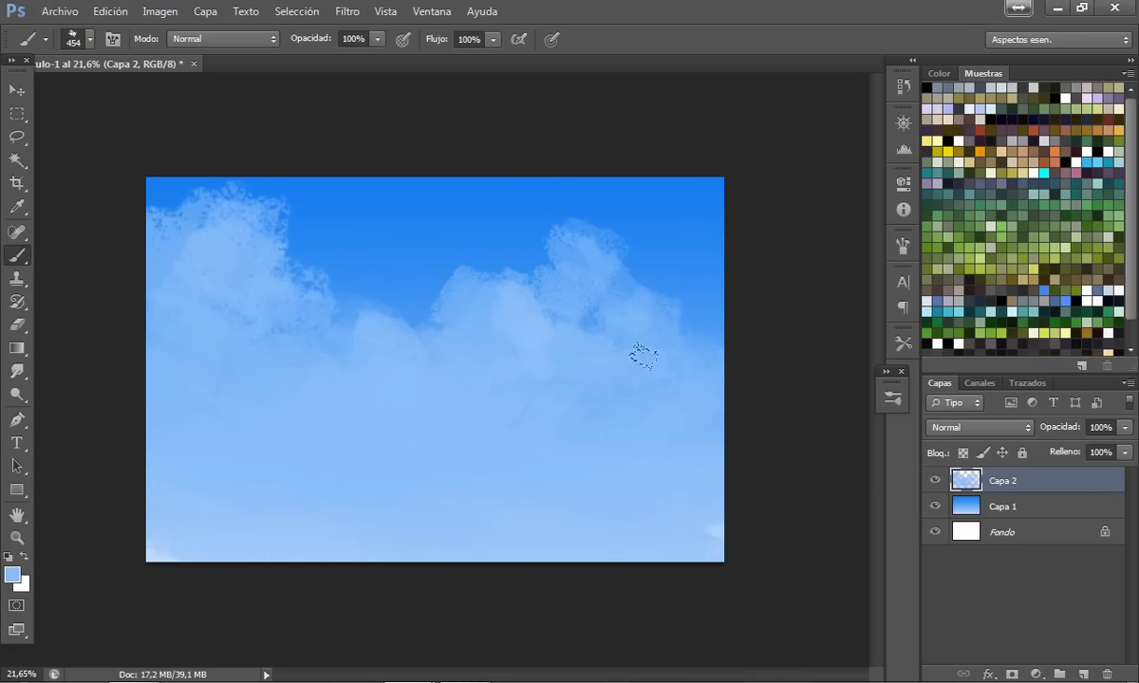
{"action": "mouse_move", "coordinate": [674, 338]}
{"action": "left_mouse_down"}
{"action": "mouse_move", "coordinate": [635, 289]}
{"action": "mouse_move", "coordinate": [696, 357]}
{"action": "left_mouse_up"}
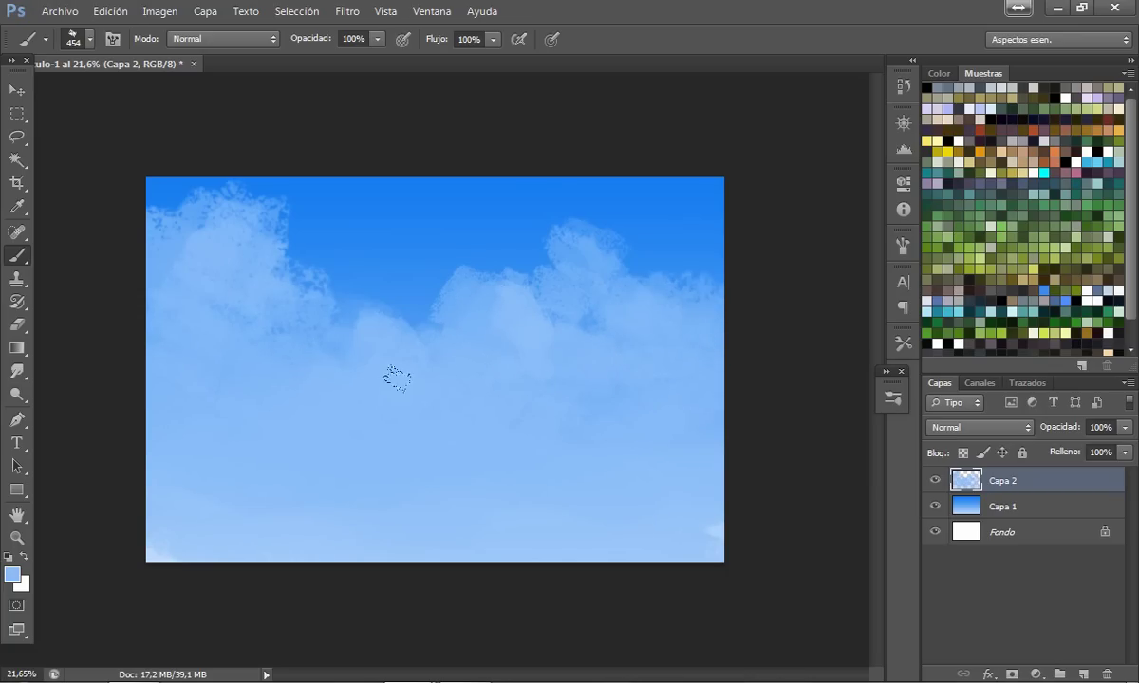
Step: Brighten the upper-right cloud, add a mass to its left and a soft white cloud below
{"action": "right_click", "coordinate": [517, 351], "text": "alt+shift"}
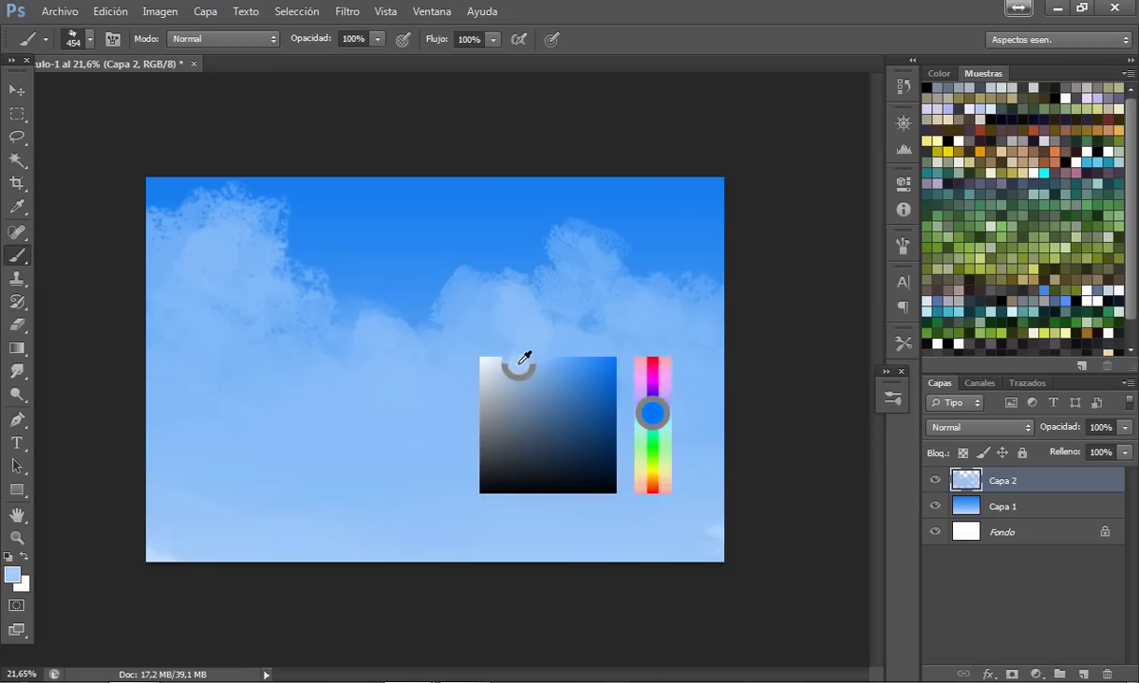
{"action": "right_click", "coordinate": [517, 362], "text": "alt"}
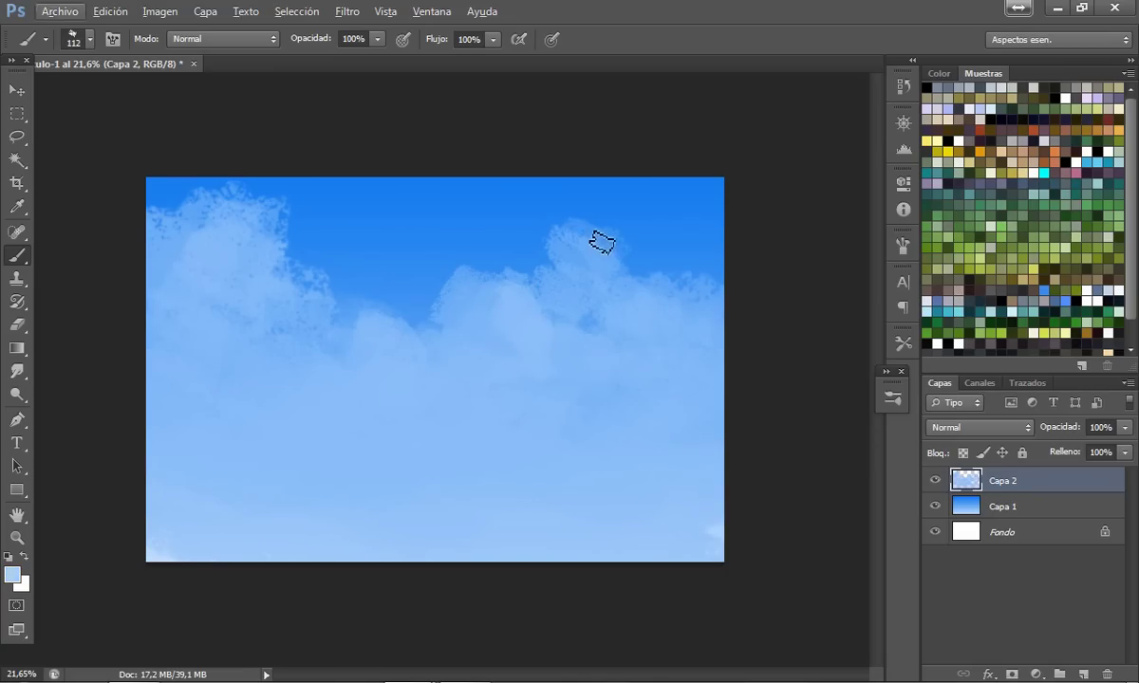
{"action": "right_click", "coordinate": [570, 228], "text": "alt"}
{"action": "mouse_move", "coordinate": [610, 261]}
{"action": "left_mouse_down"}
{"action": "mouse_move", "coordinate": [592, 233]}
{"action": "mouse_move", "coordinate": [592, 255]}
{"action": "mouse_move", "coordinate": [597, 236]}
{"action": "mouse_move", "coordinate": [623, 268]}
{"action": "mouse_move", "coordinate": [605, 274]}
{"action": "mouse_move", "coordinate": [656, 305]}
{"action": "left_mouse_up"}
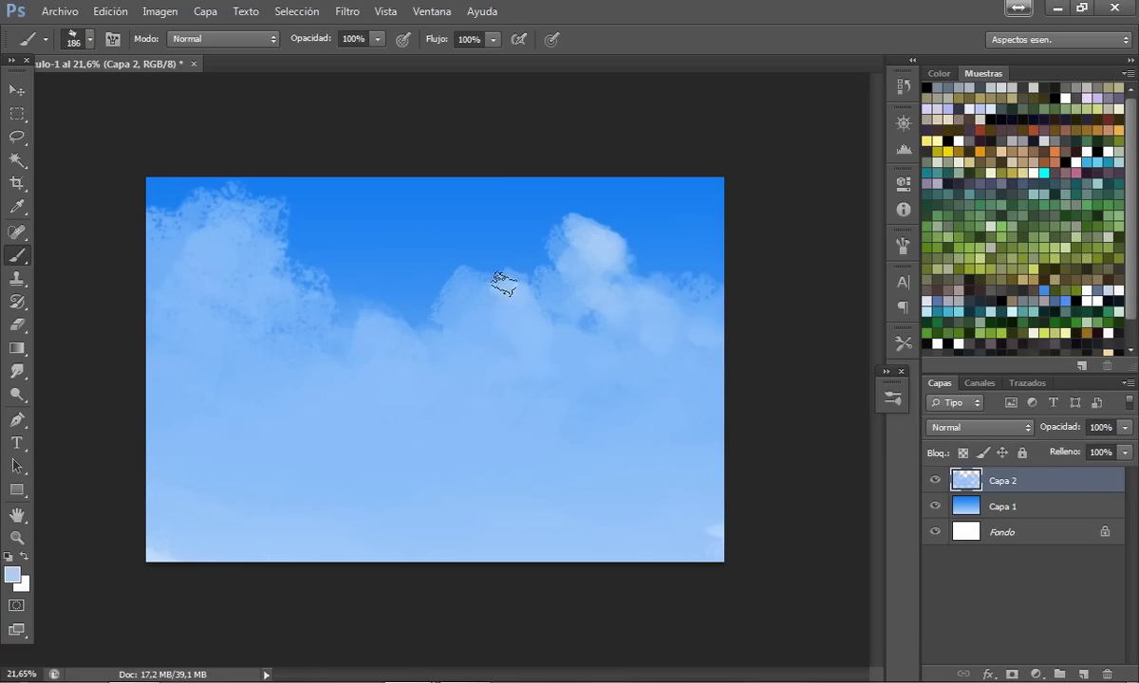
{"action": "mouse_move", "coordinate": [501, 280]}
{"action": "left_mouse_down"}
{"action": "mouse_move", "coordinate": [471, 254]}
{"action": "mouse_move", "coordinate": [467, 279]}
{"action": "mouse_move", "coordinate": [496, 318]}
{"action": "mouse_move", "coordinate": [463, 300]}
{"action": "mouse_move", "coordinate": [483, 315]}
{"action": "left_mouse_up"}
{"action": "left_click", "coordinate": [443, 278], "text": "alt"}
{"action": "left_click_drag", "start_coordinate": [406, 304], "coordinate": [394, 303]}
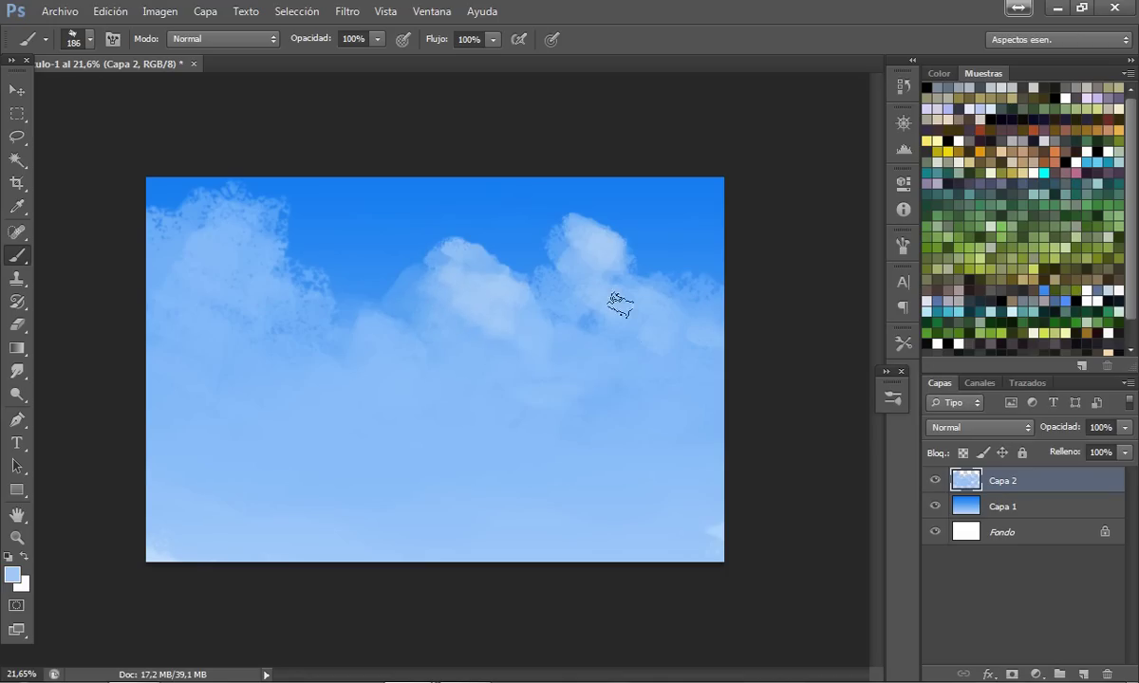
{"action": "mouse_move", "coordinate": [476, 384]}
{"action": "left_mouse_down"}
{"action": "mouse_move", "coordinate": [491, 398]}
{"action": "mouse_move", "coordinate": [439, 394]}
{"action": "mouse_move", "coordinate": [528, 431]}
{"action": "mouse_move", "coordinate": [439, 412]}
{"action": "left_mouse_up"}
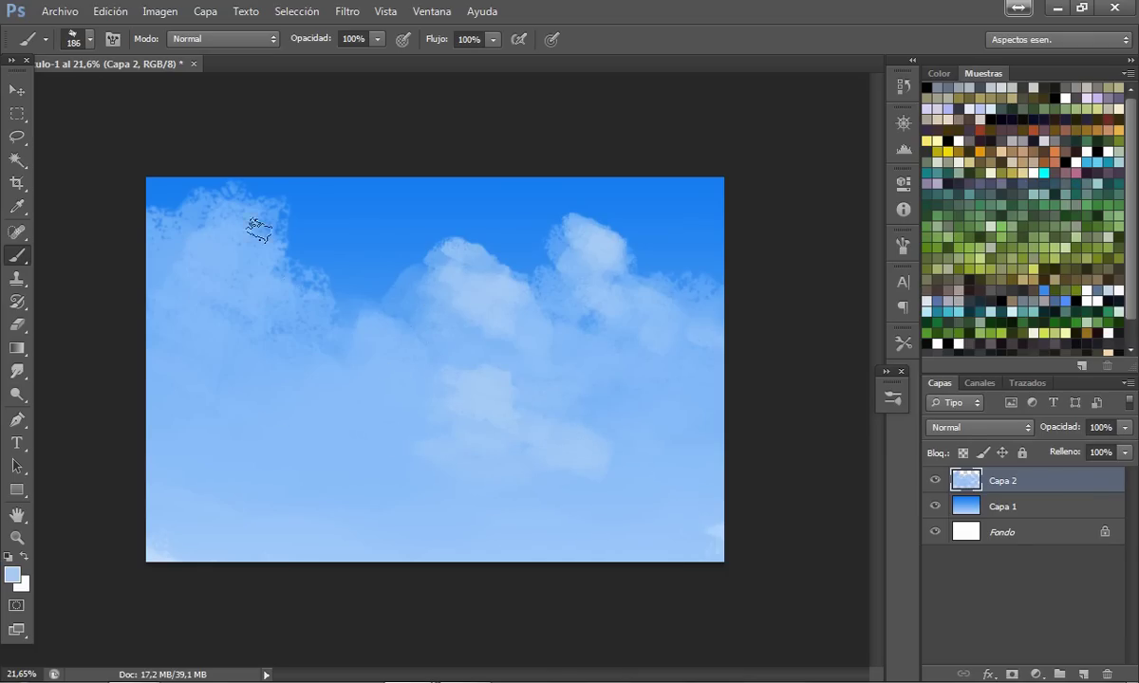
Step: Brighten the large left cloud's top and paint white clouds in the lower left, lower right and right side
{"action": "right_click", "coordinate": [269, 226], "text": "alt+shift"}
{"action": "right_click", "coordinate": [248, 219], "text": "alt"}
{"action": "mouse_move", "coordinate": [247, 217]}
{"action": "left_mouse_down"}
{"action": "mouse_move", "coordinate": [258, 228]}
{"action": "mouse_move", "coordinate": [224, 199]}
{"action": "mouse_move", "coordinate": [254, 221]}
{"action": "mouse_move", "coordinate": [203, 203]}
{"action": "mouse_move", "coordinate": [258, 201]}
{"action": "mouse_move", "coordinate": [285, 254]}
{"action": "mouse_move", "coordinate": [280, 280]}
{"action": "mouse_move", "coordinate": [254, 247]}
{"action": "mouse_move", "coordinate": [288, 315]}
{"action": "mouse_move", "coordinate": [318, 343]}
{"action": "mouse_move", "coordinate": [248, 330]}
{"action": "mouse_move", "coordinate": [218, 304]}
{"action": "mouse_move", "coordinate": [222, 347]}
{"action": "mouse_move", "coordinate": [248, 388]}
{"action": "left_mouse_up"}
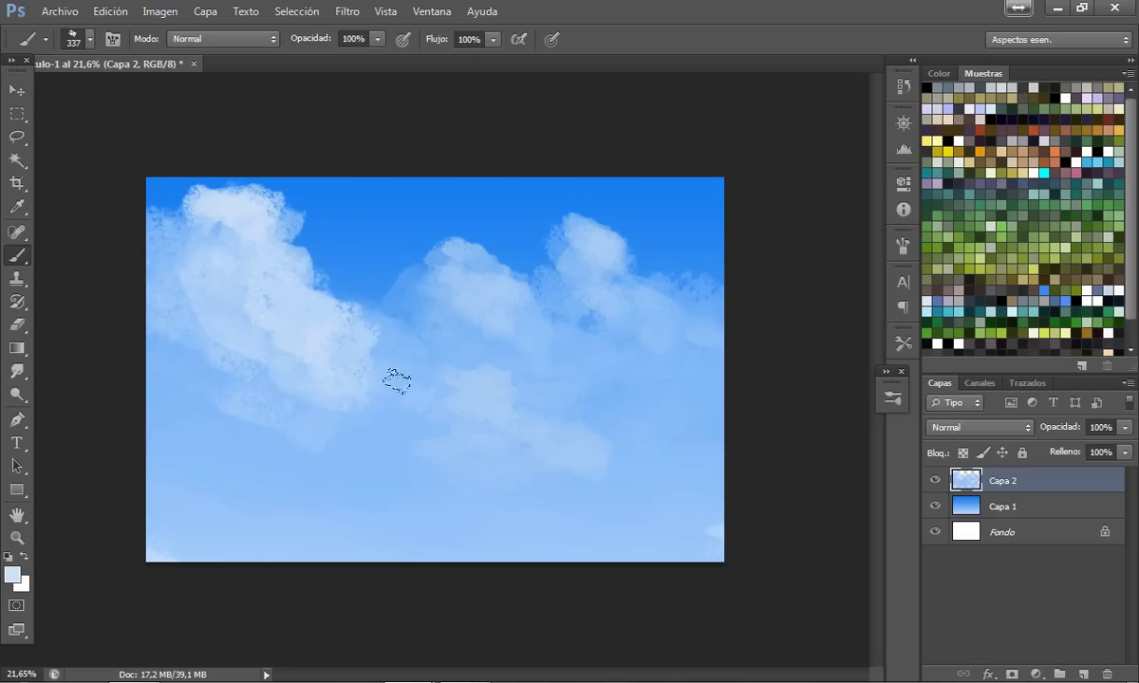
{"action": "key", "text": "bracketleft"}
{"action": "key", "text": "bracketleft"}
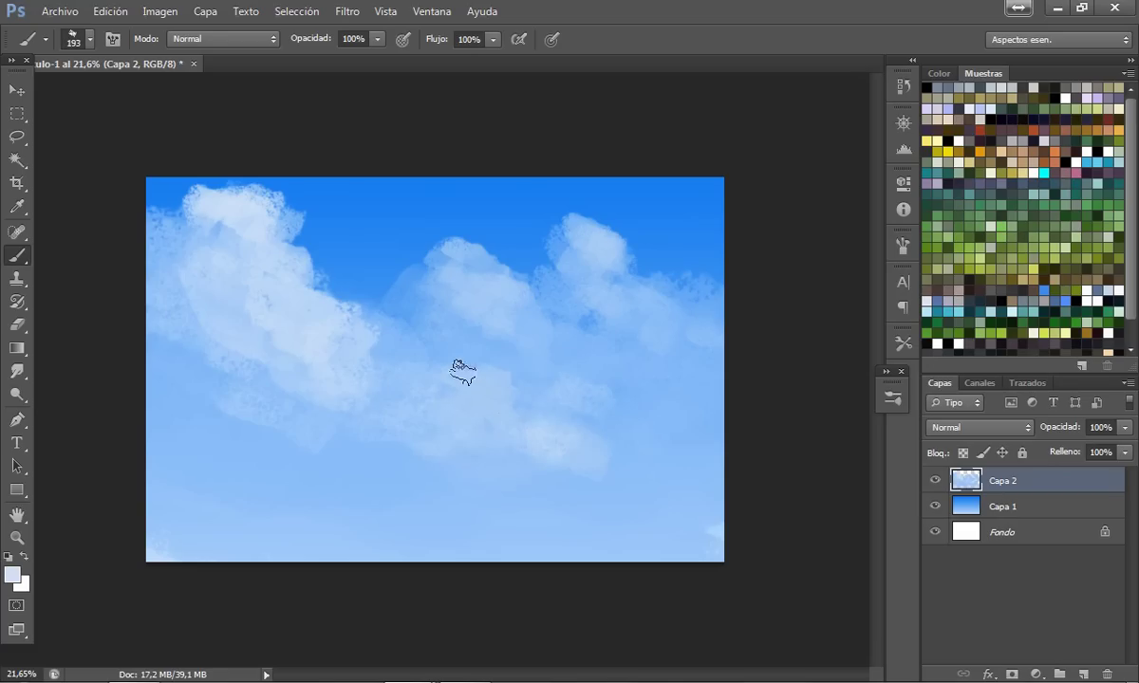
{"action": "mouse_move", "coordinate": [462, 372]}
{"action": "left_mouse_down"}
{"action": "mouse_move", "coordinate": [453, 358]}
{"action": "mouse_move", "coordinate": [546, 439]}
{"action": "mouse_move", "coordinate": [598, 431]}
{"action": "left_mouse_up"}
{"action": "left_click_drag", "start_coordinate": [592, 475], "coordinate": [634, 482]}
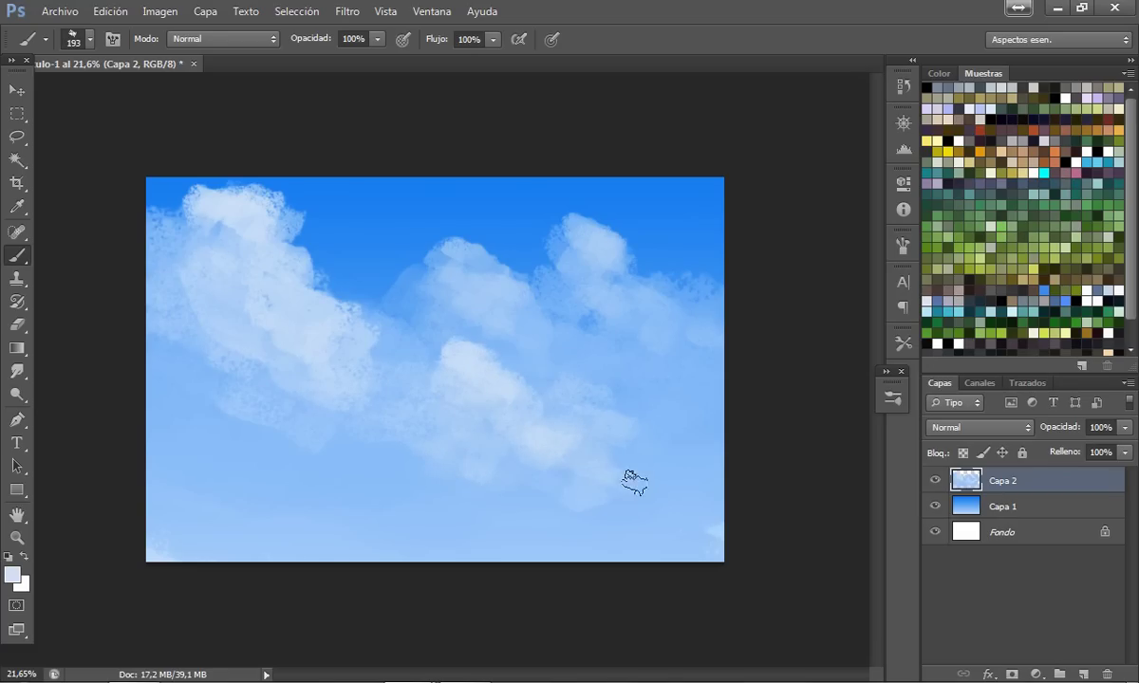
{"action": "mouse_move", "coordinate": [274, 481]}
{"action": "left_mouse_down"}
{"action": "mouse_move", "coordinate": [297, 487]}
{"action": "mouse_move", "coordinate": [241, 472]}
{"action": "mouse_move", "coordinate": [331, 491]}
{"action": "mouse_move", "coordinate": [262, 508]}
{"action": "mouse_move", "coordinate": [300, 536]}
{"action": "mouse_move", "coordinate": [247, 534]}
{"action": "mouse_move", "coordinate": [447, 542]}
{"action": "mouse_move", "coordinate": [406, 560]}
{"action": "mouse_move", "coordinate": [467, 509]}
{"action": "mouse_move", "coordinate": [496, 541]}
{"action": "mouse_move", "coordinate": [423, 554]}
{"action": "left_mouse_up"}
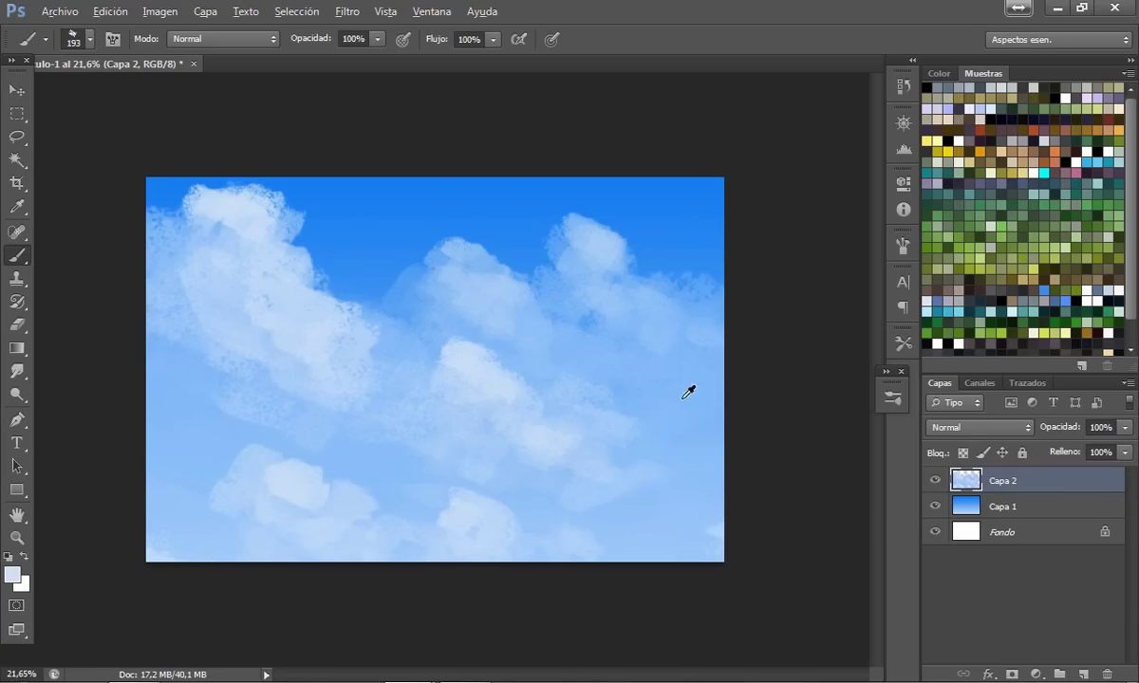
{"action": "mouse_move", "coordinate": [660, 386]}
{"action": "left_mouse_down"}
{"action": "mouse_move", "coordinate": [711, 420]}
{"action": "mouse_move", "coordinate": [678, 439]}
{"action": "mouse_move", "coordinate": [686, 521]}
{"action": "mouse_move", "coordinate": [615, 488]}
{"action": "mouse_move", "coordinate": [616, 517]}
{"action": "left_mouse_up"}
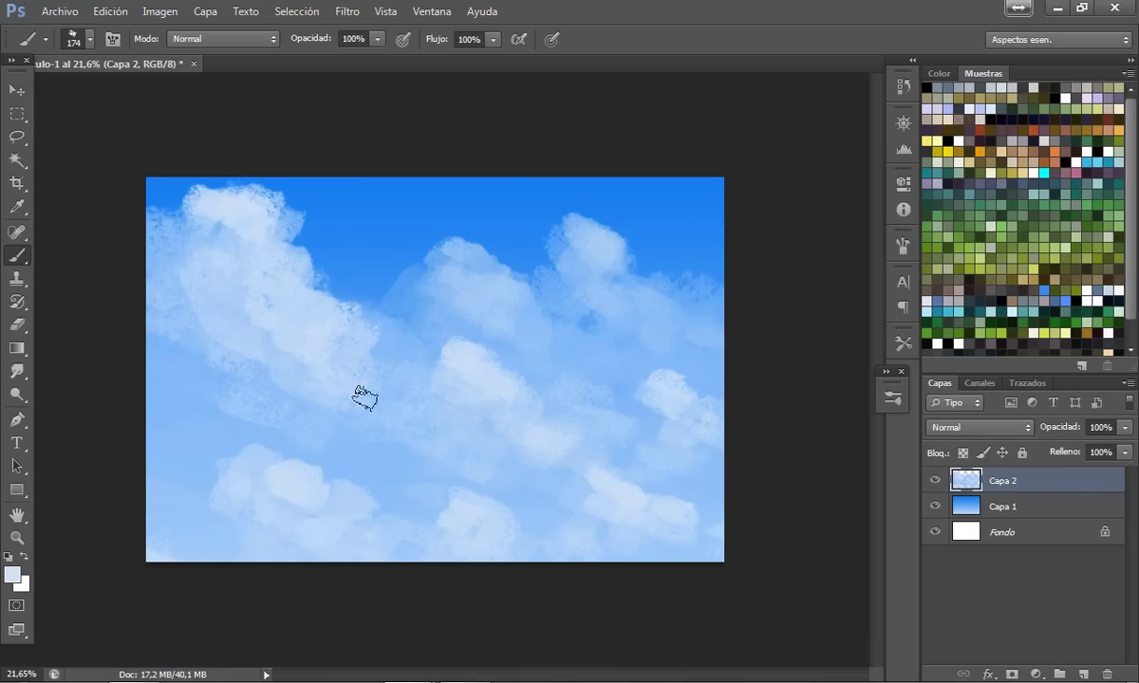
{"action": "left_click", "coordinate": [255, 411], "text": "alt"}
Step: Paint sky blue into the lower left, the left cloud's edge and the gaps between clouds
{"action": "key", "text": "bracketright"}
{"action": "left_click_drag", "start_coordinate": [226, 519], "coordinate": [167, 526]}
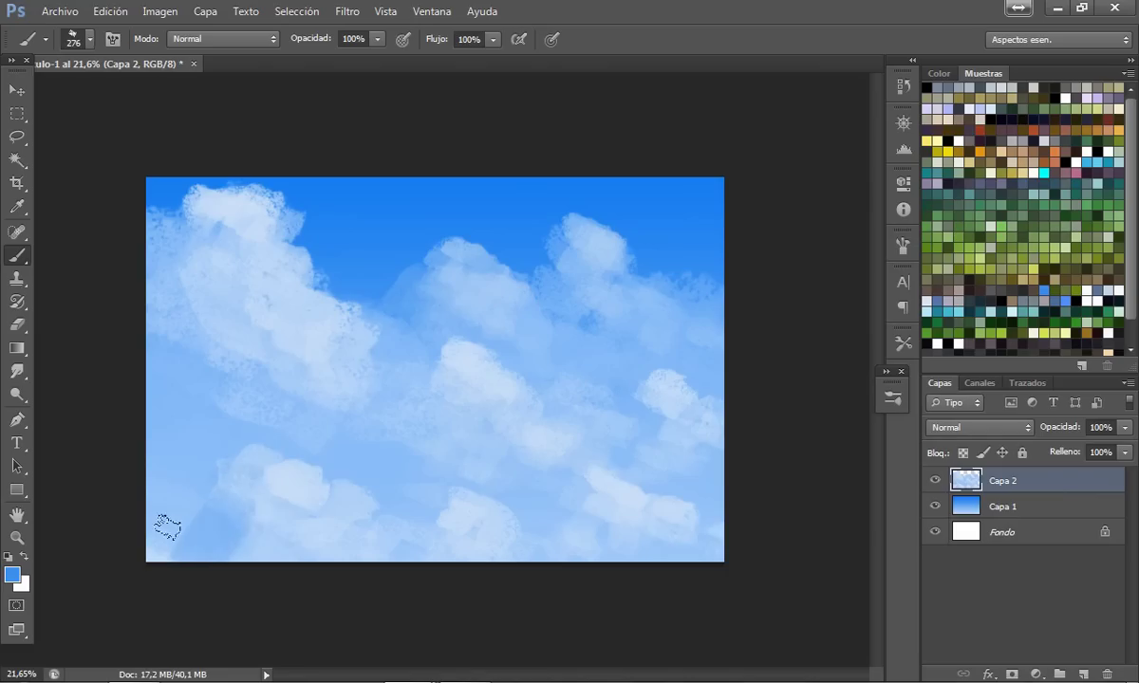
{"action": "mouse_move", "coordinate": [200, 221]}
{"action": "left_mouse_down"}
{"action": "mouse_move", "coordinate": [162, 229]}
{"action": "mouse_move", "coordinate": [153, 280]}
{"action": "mouse_move", "coordinate": [186, 315]}
{"action": "mouse_move", "coordinate": [221, 420]}
{"action": "mouse_move", "coordinate": [211, 437]}
{"action": "mouse_move", "coordinate": [231, 430]}
{"action": "left_mouse_up"}
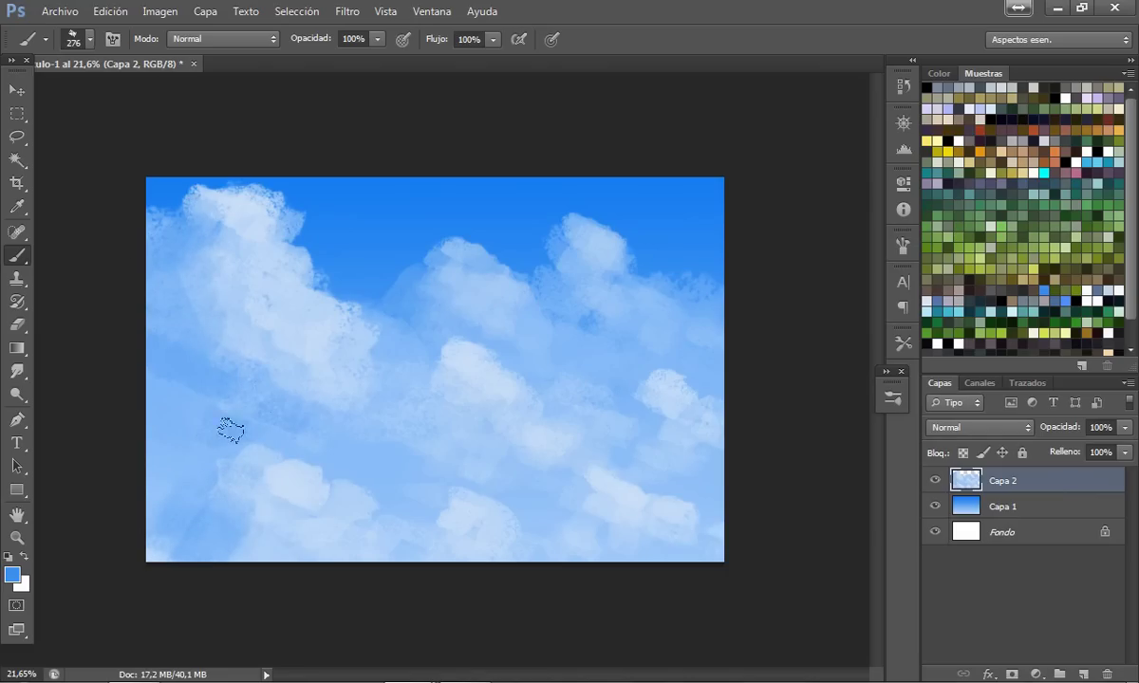
{"action": "mouse_move", "coordinate": [421, 260]}
{"action": "left_mouse_down"}
{"action": "mouse_move", "coordinate": [396, 355]}
{"action": "mouse_move", "coordinate": [508, 331]}
{"action": "mouse_move", "coordinate": [520, 255]}
{"action": "mouse_move", "coordinate": [570, 279]}
{"action": "mouse_move", "coordinate": [607, 330]}
{"action": "mouse_move", "coordinate": [622, 401]}
{"action": "mouse_move", "coordinate": [604, 508]}
{"action": "mouse_move", "coordinate": [629, 533]}
{"action": "left_mouse_up"}
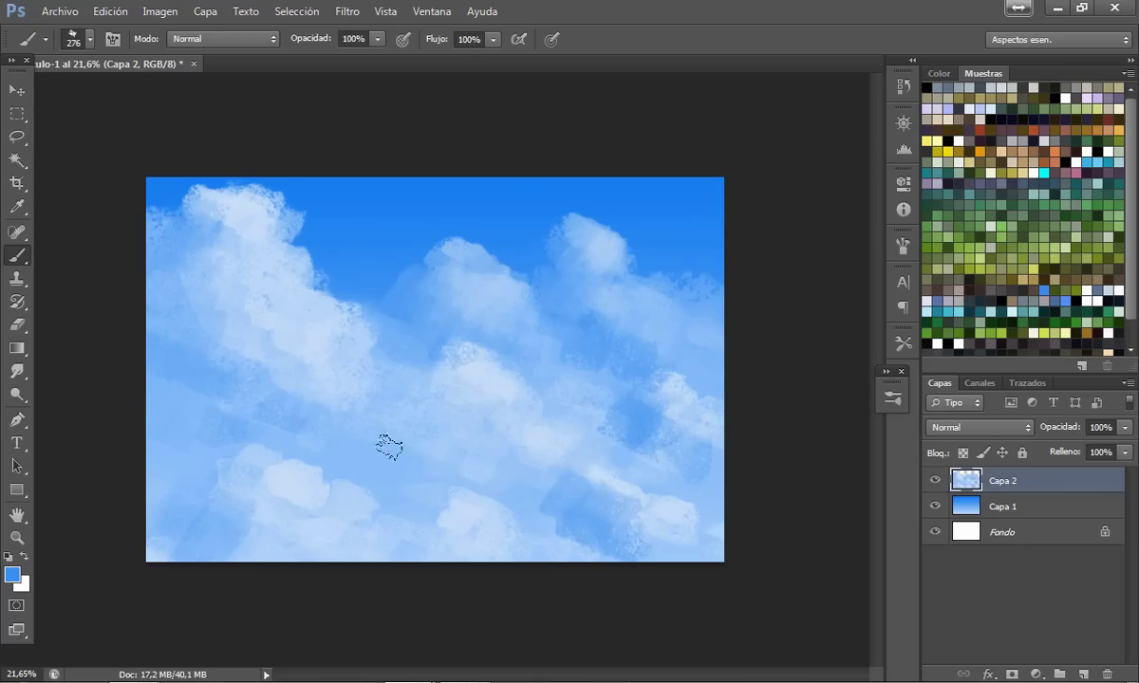
{"action": "mouse_move", "coordinate": [389, 446]}
{"action": "left_mouse_down"}
{"action": "mouse_move", "coordinate": [432, 371]}
{"action": "mouse_move", "coordinate": [381, 439]}
{"action": "mouse_move", "coordinate": [282, 449]}
{"action": "mouse_move", "coordinate": [478, 454]}
{"action": "mouse_move", "coordinate": [409, 488]}
{"action": "mouse_move", "coordinate": [578, 442]}
{"action": "mouse_move", "coordinate": [468, 541]}
{"action": "left_mouse_up"}
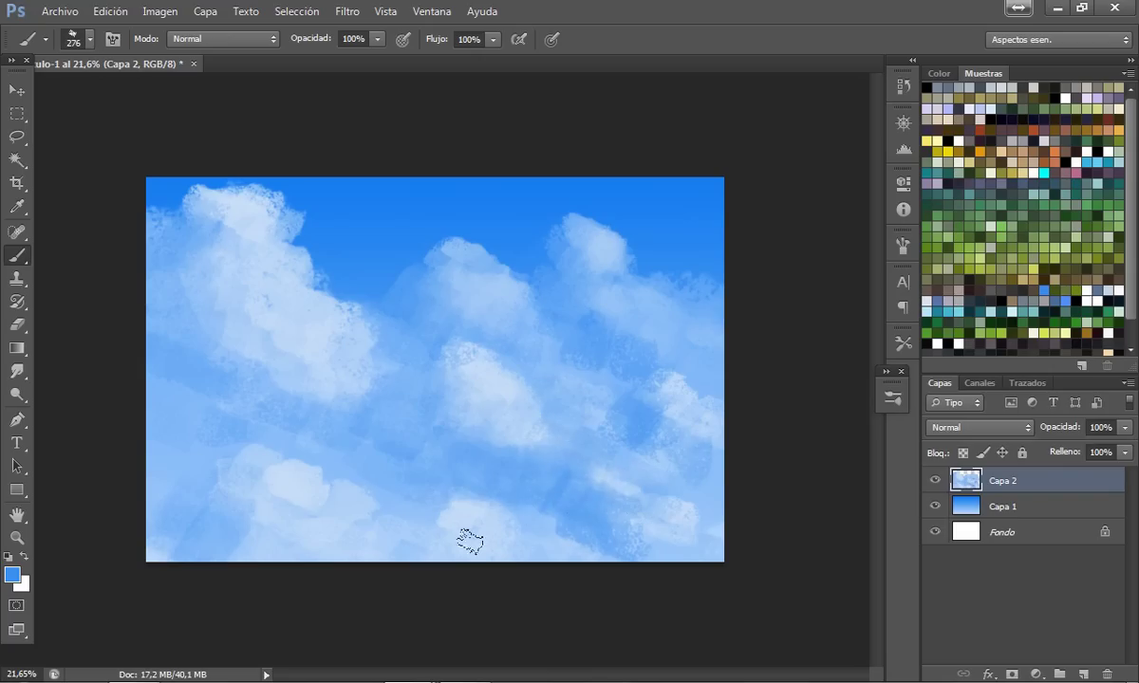
Step: Brighten and enlarge the small central cloud puff and reshape its lower right in white
{"action": "left_click", "coordinate": [508, 376], "text": "alt"}
{"action": "scroll", "coordinate": [505, 332], "scroll_direction": "up", "scroll_amount": 1}
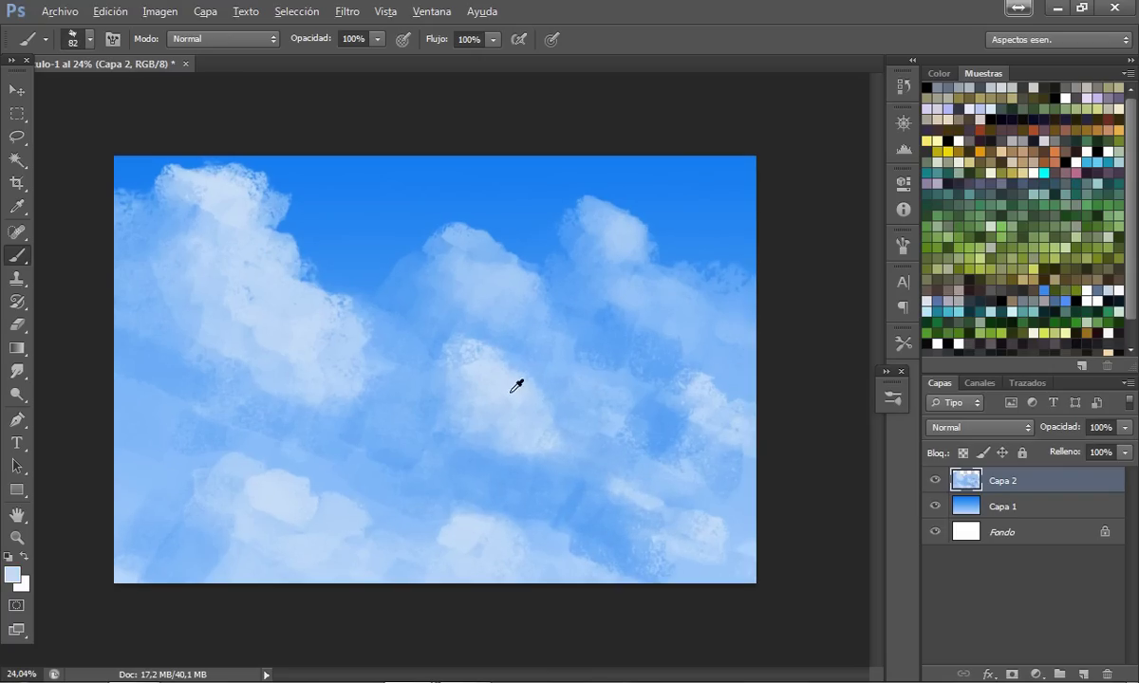
{"action": "right_click", "coordinate": [513, 380], "text": "alt"}
{"action": "right_click", "coordinate": [493, 375], "text": "alt"}
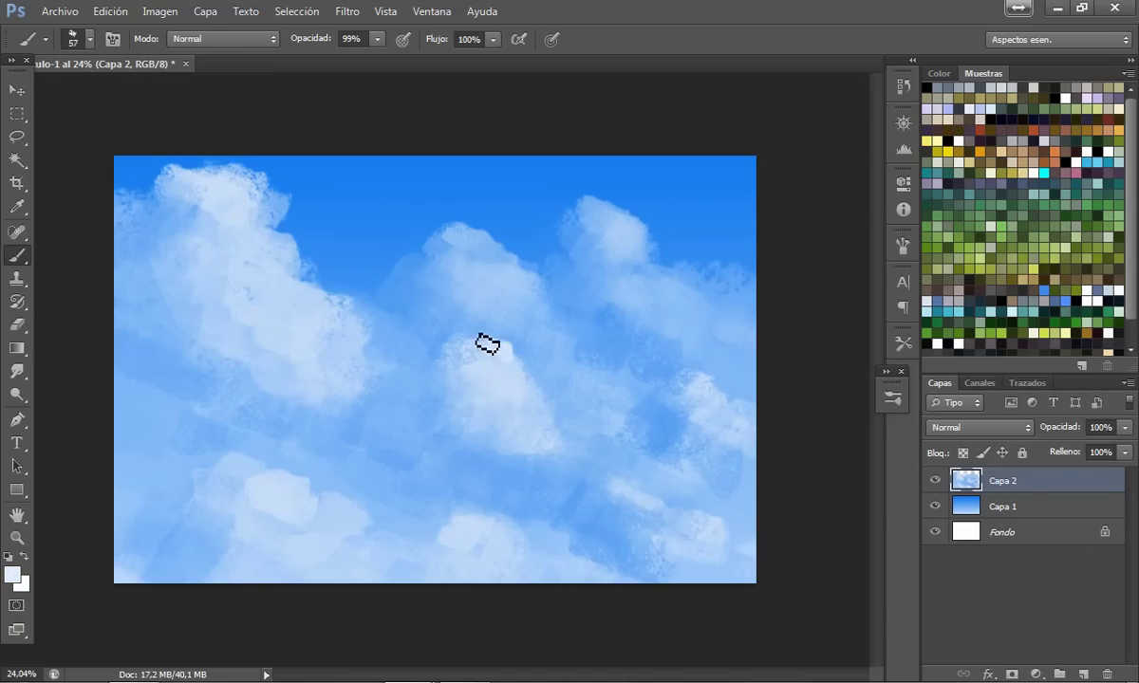
{"action": "mouse_move", "coordinate": [480, 348]}
{"action": "left_mouse_down"}
{"action": "mouse_move", "coordinate": [470, 336]}
{"action": "mouse_move", "coordinate": [531, 370]}
{"action": "mouse_move", "coordinate": [547, 396]}
{"action": "mouse_move", "coordinate": [469, 382]}
{"action": "mouse_move", "coordinate": [437, 359]}
{"action": "left_mouse_up"}
{"action": "right_click", "coordinate": [503, 356], "text": "alt"}
{"action": "key", "text": "bracketleft"}
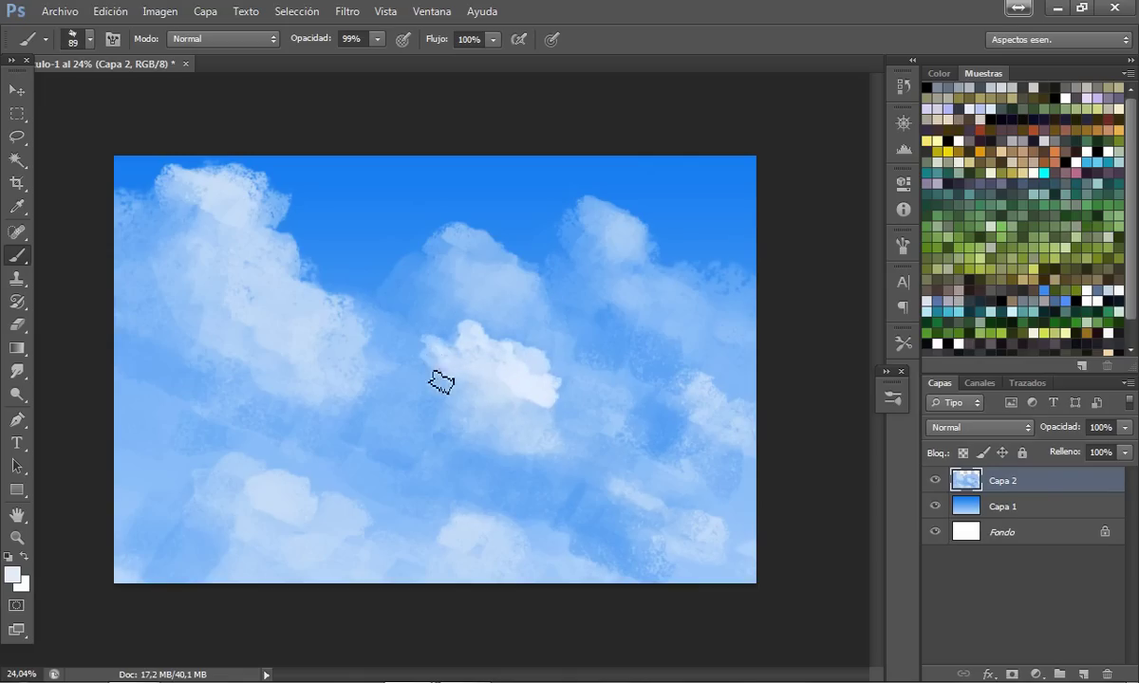
{"action": "mouse_move", "coordinate": [553, 396]}
{"action": "left_mouse_down"}
{"action": "mouse_move", "coordinate": [533, 358]}
{"action": "mouse_move", "coordinate": [551, 378]}
{"action": "mouse_move", "coordinate": [554, 431]}
{"action": "mouse_move", "coordinate": [620, 453]}
{"action": "left_mouse_up"}
{"action": "right_click", "coordinate": [579, 422], "text": "alt"}
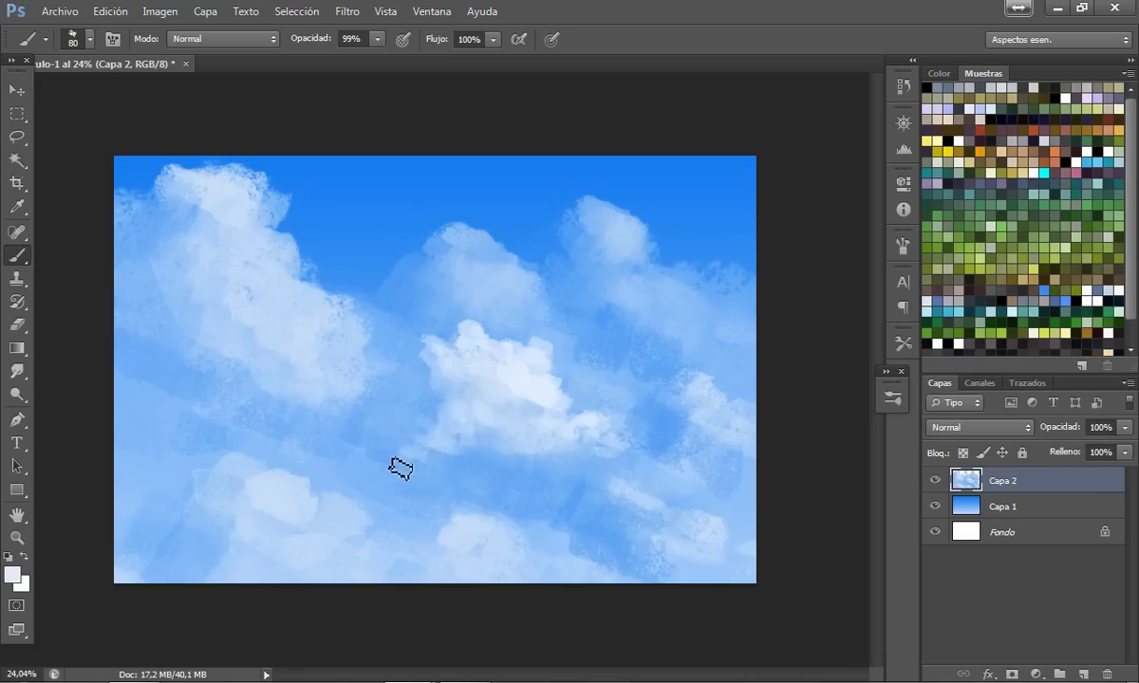
Step: Shrink the brush to about 32 px and draw a thin wispy stroke down-left from the central cloud
{"action": "right_click", "coordinate": [480, 442], "text": "alt"}
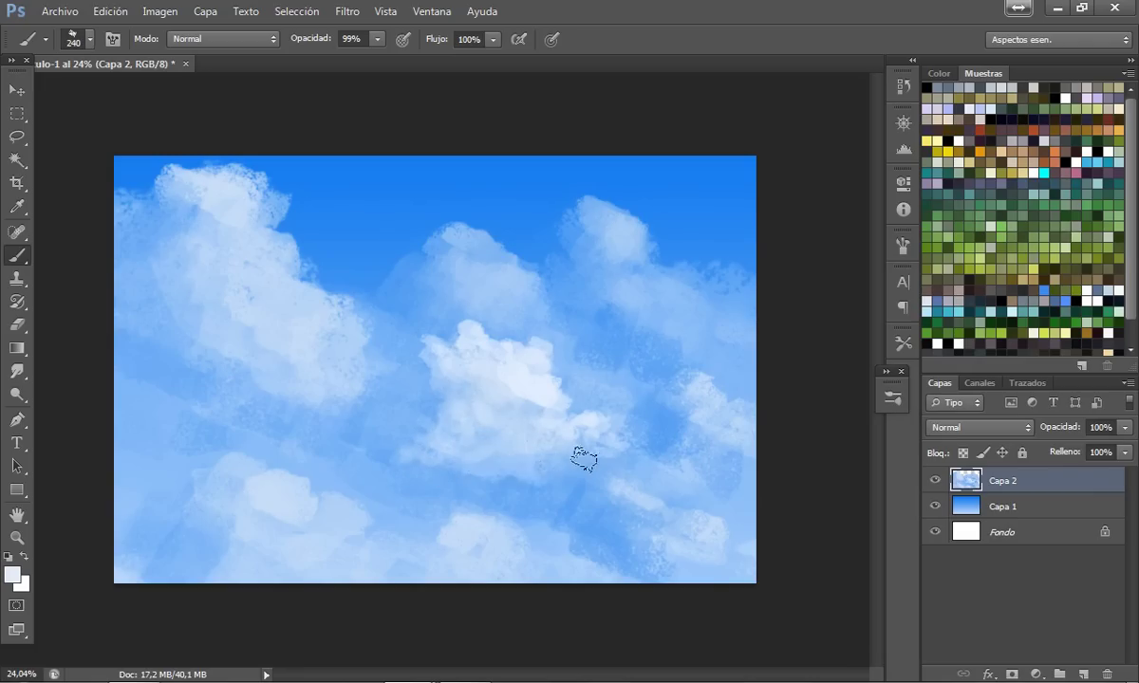
{"action": "right_click", "coordinate": [424, 384], "text": "alt"}
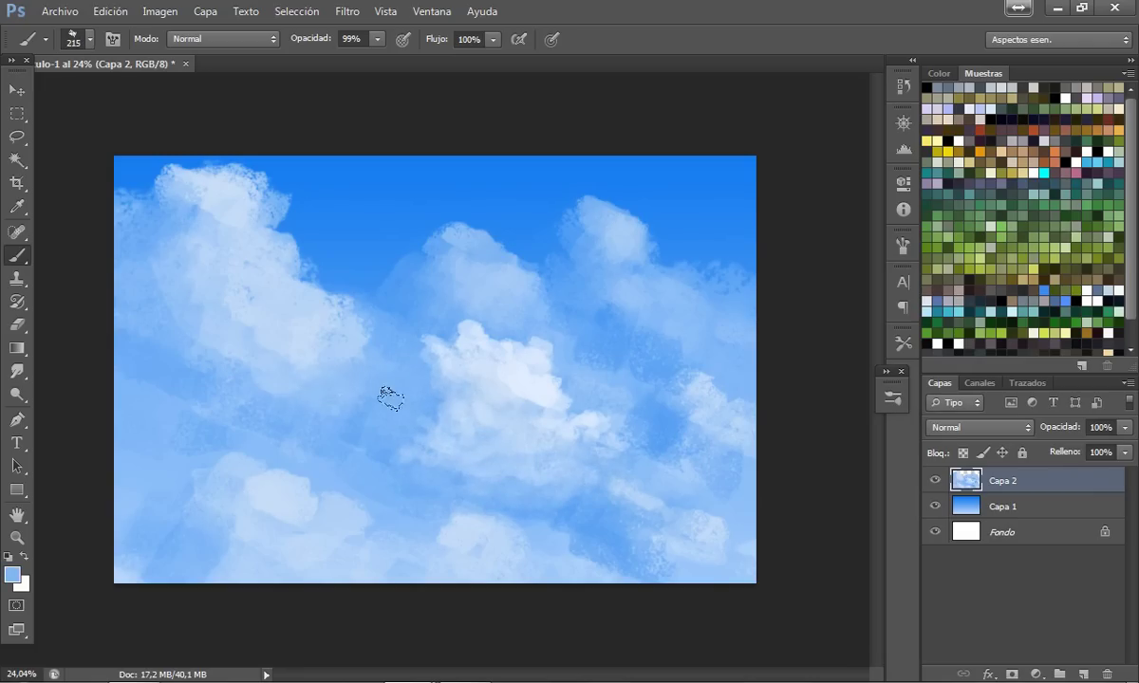
{"action": "right_click", "coordinate": [443, 356], "text": "alt"}
{"action": "right_click", "coordinate": [444, 356], "text": "alt"}
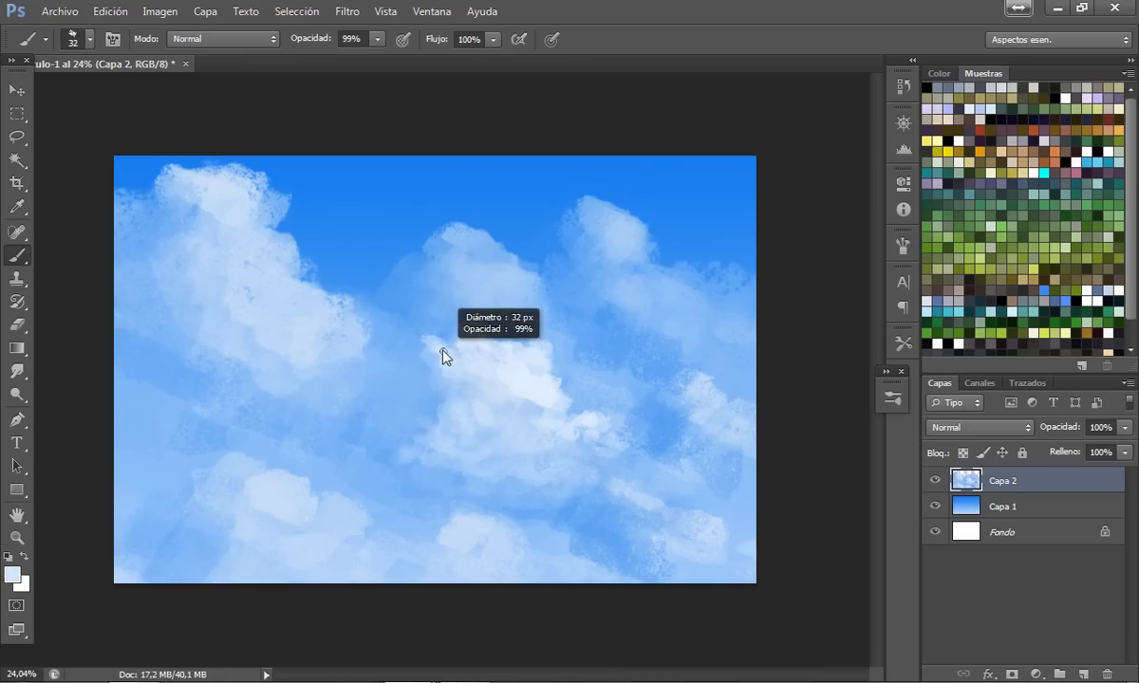
{"action": "right_click", "coordinate": [391, 373], "text": "alt"}
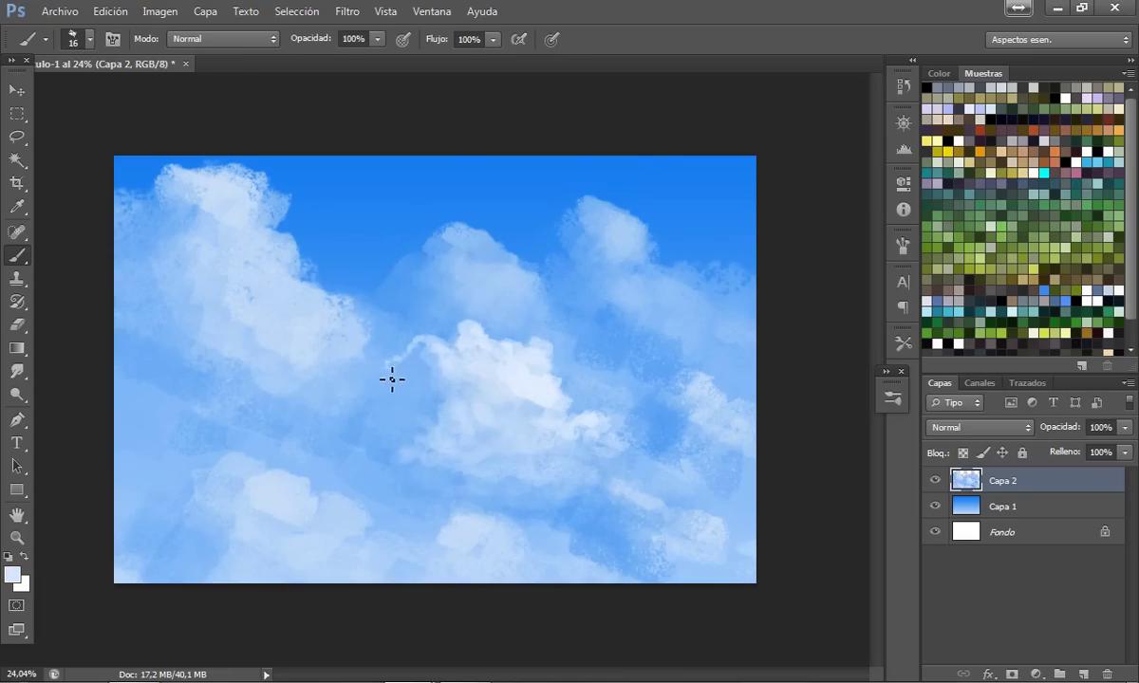
{"action": "right_click", "coordinate": [389, 370], "text": "alt"}
{"action": "left_click_drag", "start_coordinate": [425, 338], "coordinate": [361, 382]}
Step: Extend the wispy trail further down-left and dab a soft white puff beside it
{"action": "mouse_move", "coordinate": [368, 394]}
{"action": "left_mouse_down"}
{"action": "mouse_move", "coordinate": [362, 410]}
{"action": "mouse_move", "coordinate": [303, 438]}
{"action": "left_mouse_up"}
{"action": "left_click_drag", "start_coordinate": [304, 438], "coordinate": [271, 454]}
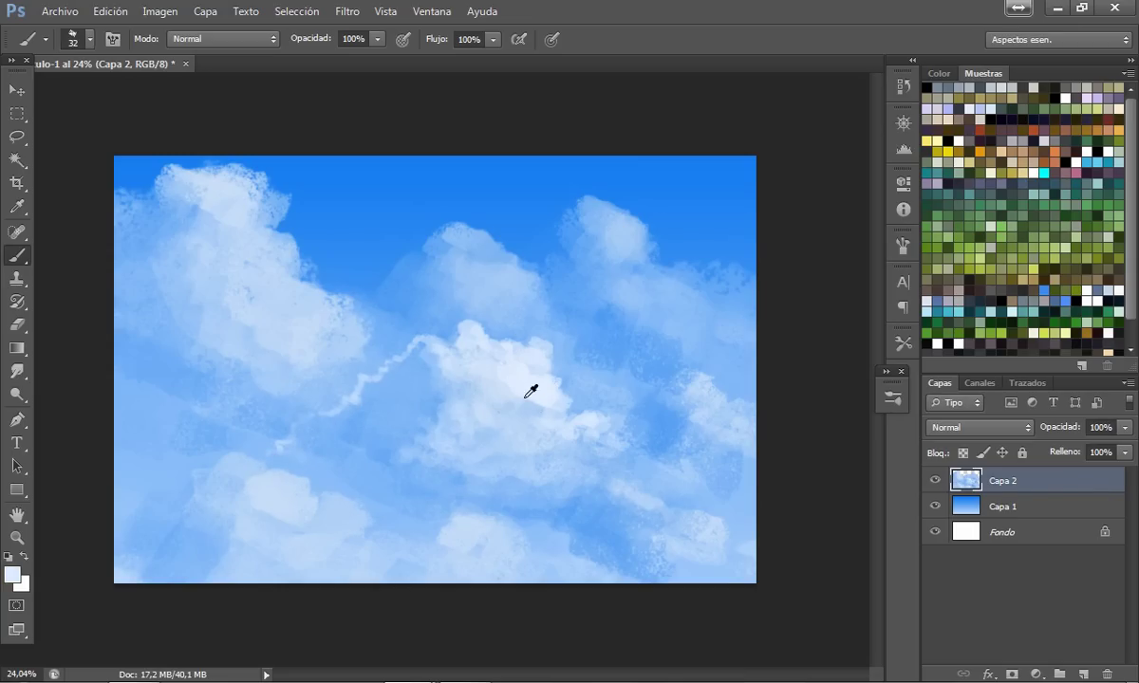
{"action": "mouse_move", "coordinate": [402, 442]}
{"action": "left_mouse_down"}
{"action": "mouse_move", "coordinate": [379, 415]}
{"action": "mouse_move", "coordinate": [368, 422]}
{"action": "mouse_move", "coordinate": [407, 400]}
{"action": "mouse_move", "coordinate": [430, 442]}
{"action": "mouse_move", "coordinate": [380, 414]}
{"action": "left_mouse_up"}
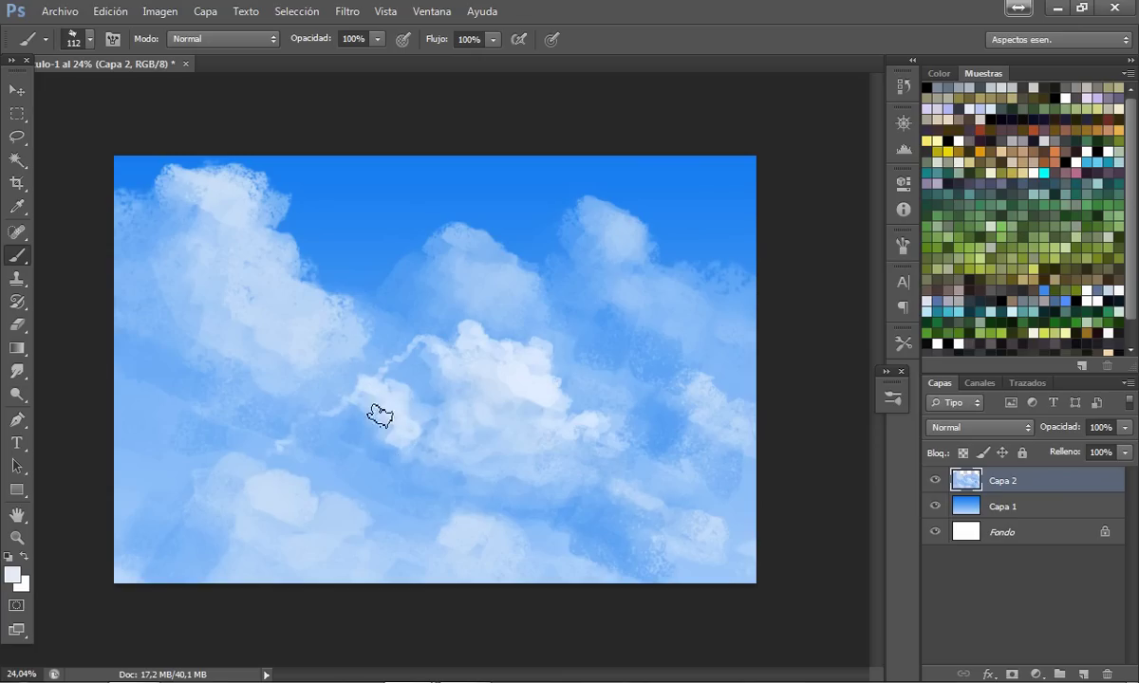
Step: Dab white highlights onto the top of the upper-middle cloud with a small brush
{"action": "left_click", "coordinate": [432, 377], "text": "alt"}
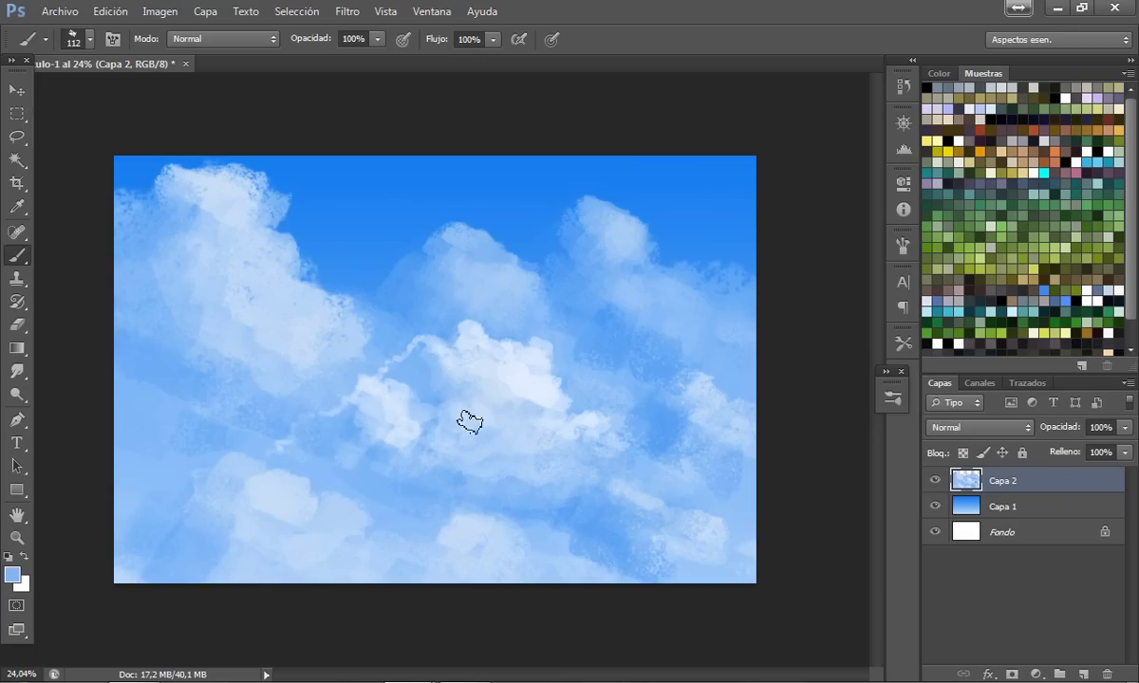
{"action": "left_click_drag", "start_coordinate": [544, 343], "coordinate": [526, 338]}
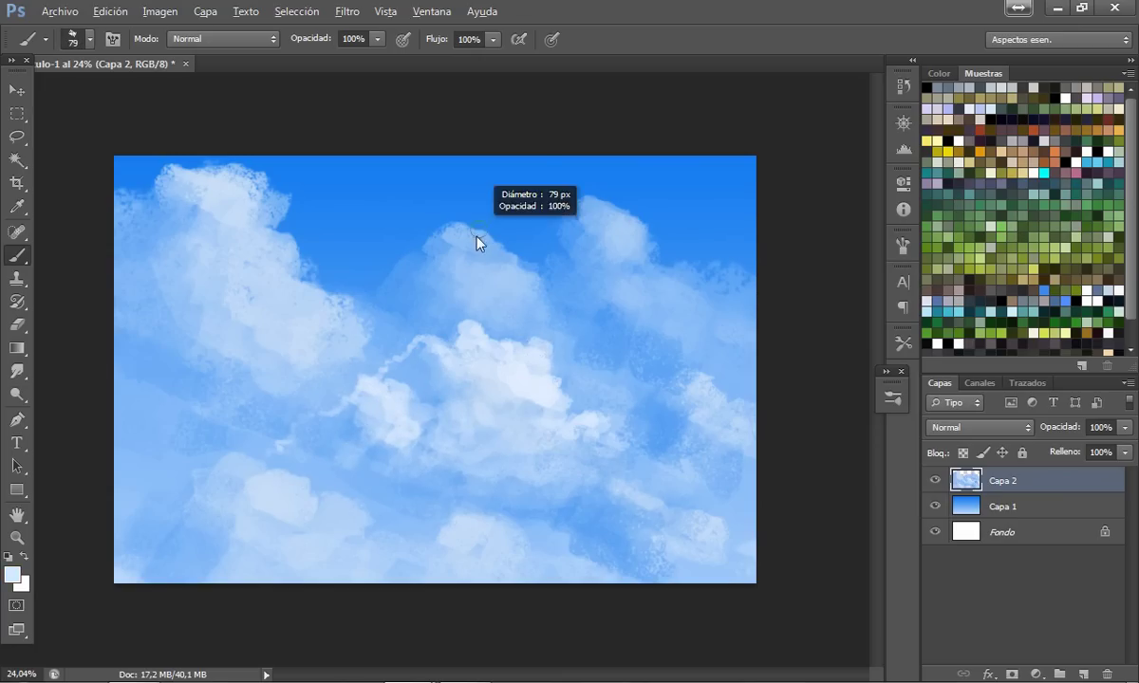
{"action": "left_click_drag", "start_coordinate": [446, 221], "coordinate": [468, 233]}
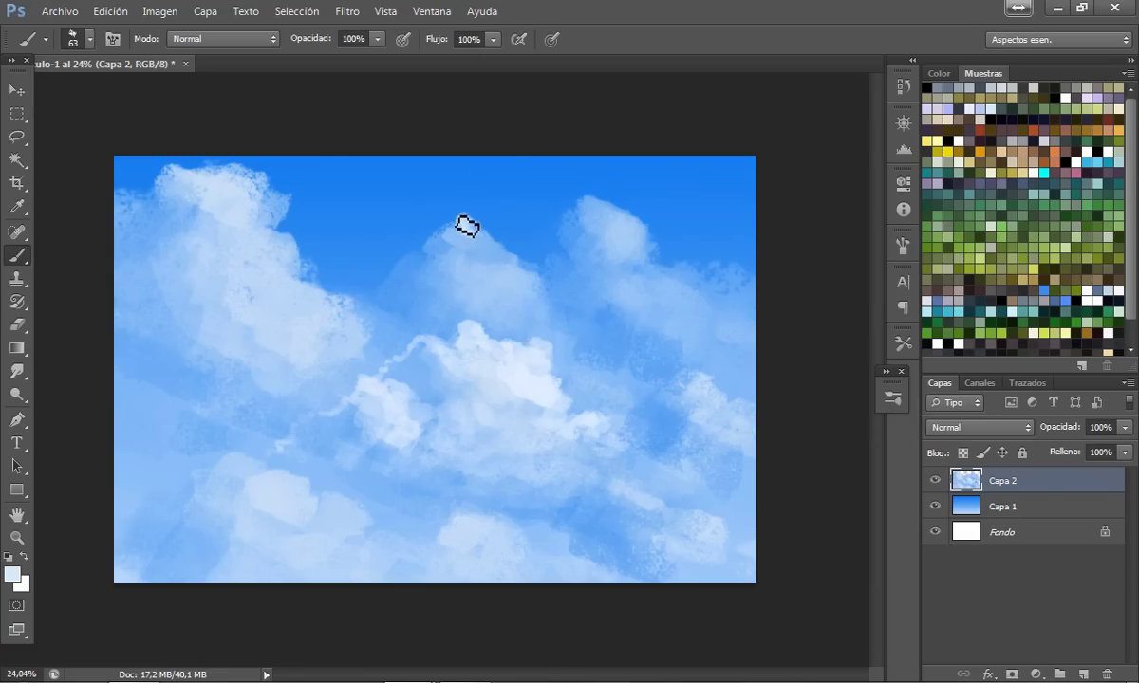
{"action": "left_click", "coordinate": [465, 220]}
{"action": "mouse_move", "coordinate": [481, 217]}
{"action": "left_mouse_down"}
{"action": "mouse_move", "coordinate": [474, 228]}
{"action": "mouse_move", "coordinate": [498, 239]}
{"action": "mouse_move", "coordinate": [465, 224]}
{"action": "left_mouse_up"}
Step: Soften the sky left of the upper-middle cloud with light blue and brighten its left edge
{"action": "left_click", "coordinate": [452, 219], "text": "alt"}
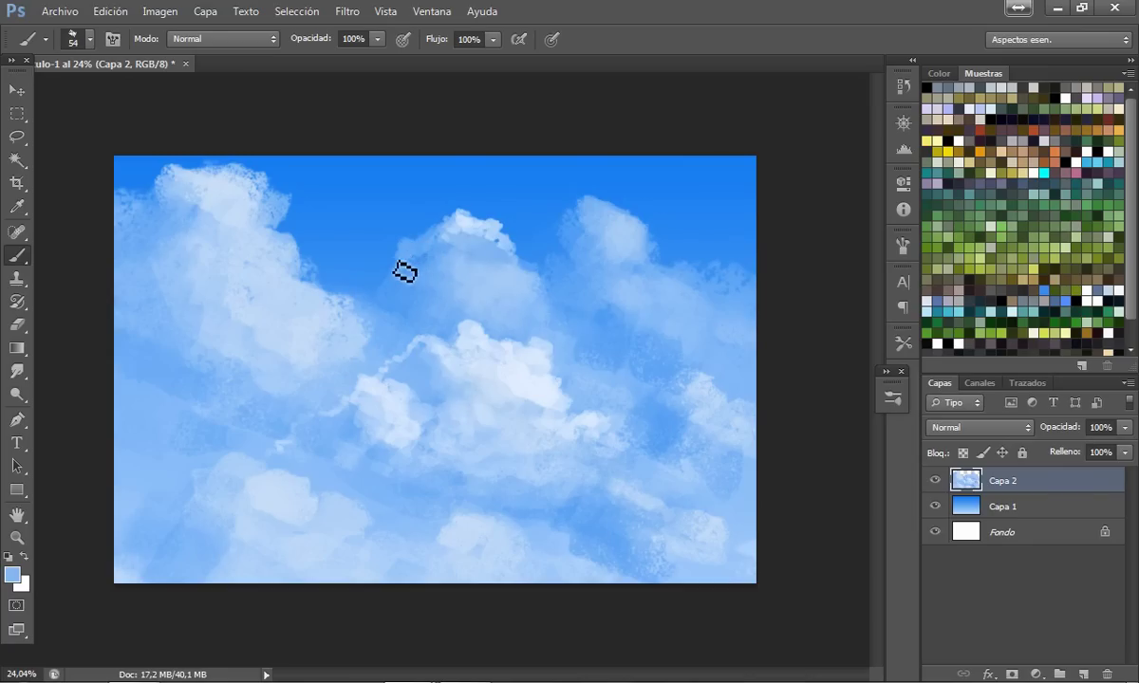
{"action": "key", "text": "bracketright"}
{"action": "key", "text": "bracketright"}
{"action": "key", "text": "bracketright"}
{"action": "mouse_move", "coordinate": [401, 263]}
{"action": "left_mouse_down"}
{"action": "mouse_move", "coordinate": [378, 289]}
{"action": "mouse_move", "coordinate": [397, 244]}
{"action": "mouse_move", "coordinate": [358, 282]}
{"action": "mouse_move", "coordinate": [329, 285]}
{"action": "left_mouse_up"}
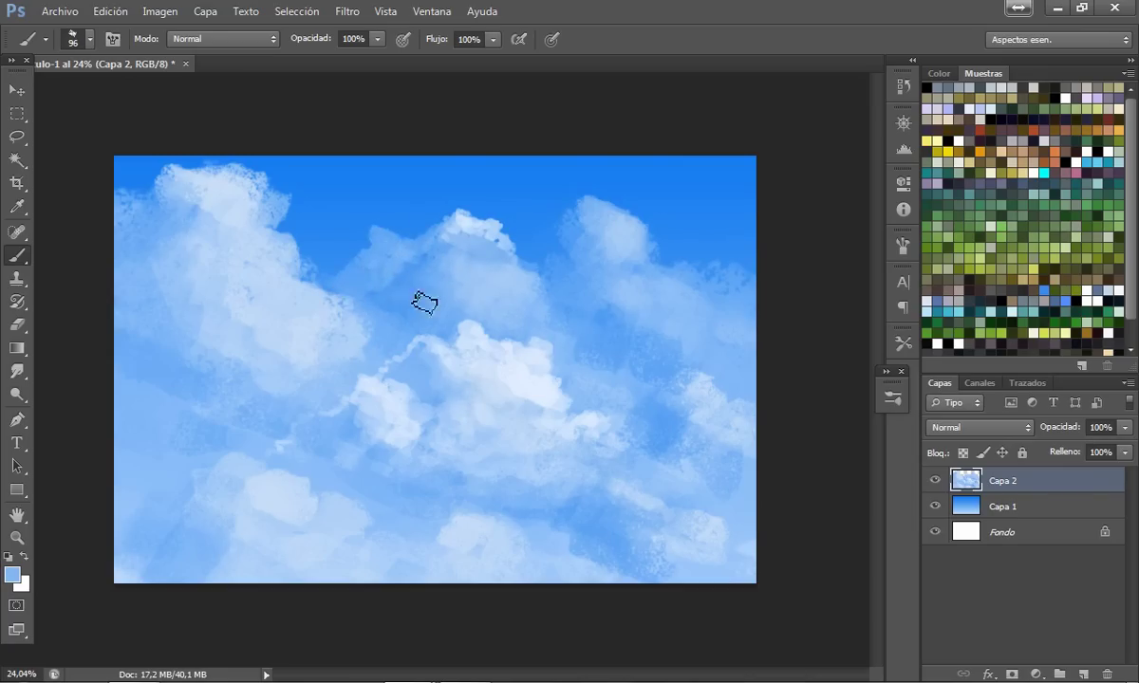
{"action": "left_click", "coordinate": [469, 222], "text": "alt"}
{"action": "key", "text": "bracketleft"}
{"action": "key", "text": "bracketleft"}
{"action": "key", "text": "bracketleft"}
{"action": "left_click_drag", "start_coordinate": [392, 244], "coordinate": [400, 254]}
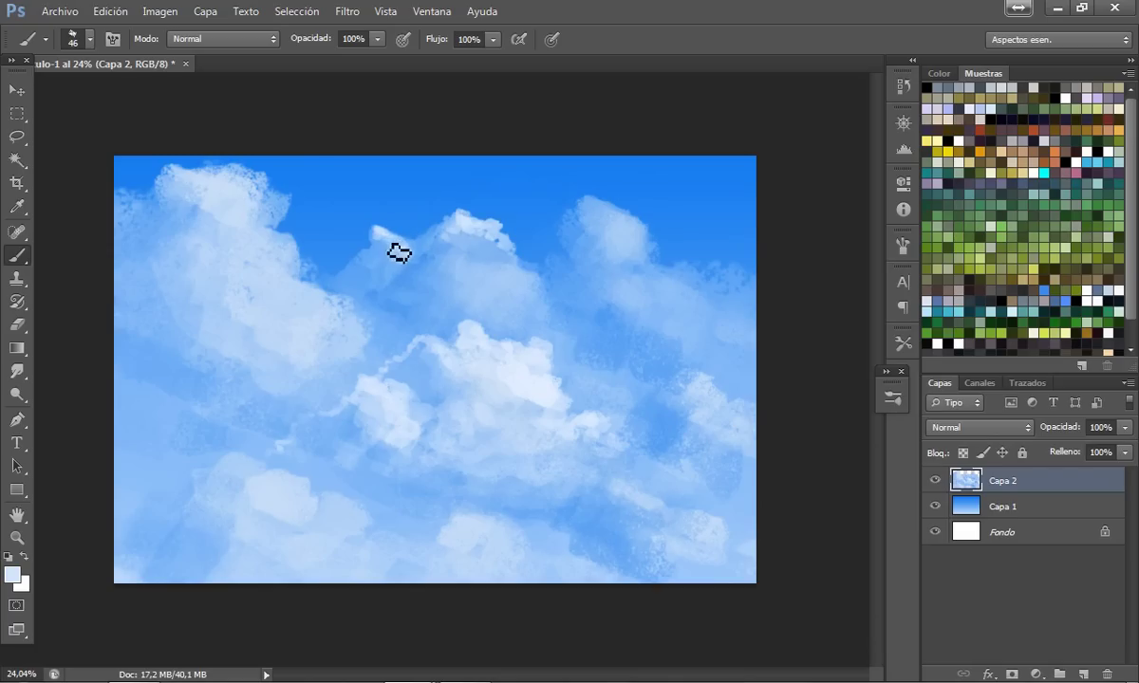
Step: Lighten the small puff at the top and fill in the cloud's upper crown
{"action": "left_click", "coordinate": [371, 267], "text": "alt"}
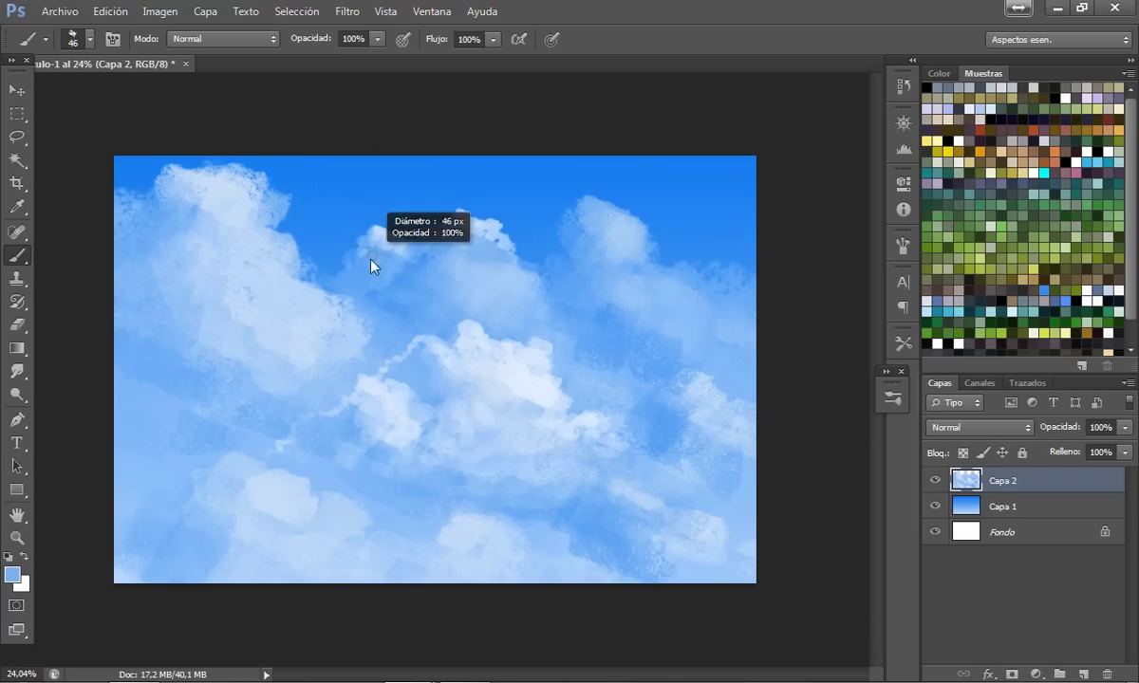
{"action": "left_click", "coordinate": [368, 251], "text": "alt"}
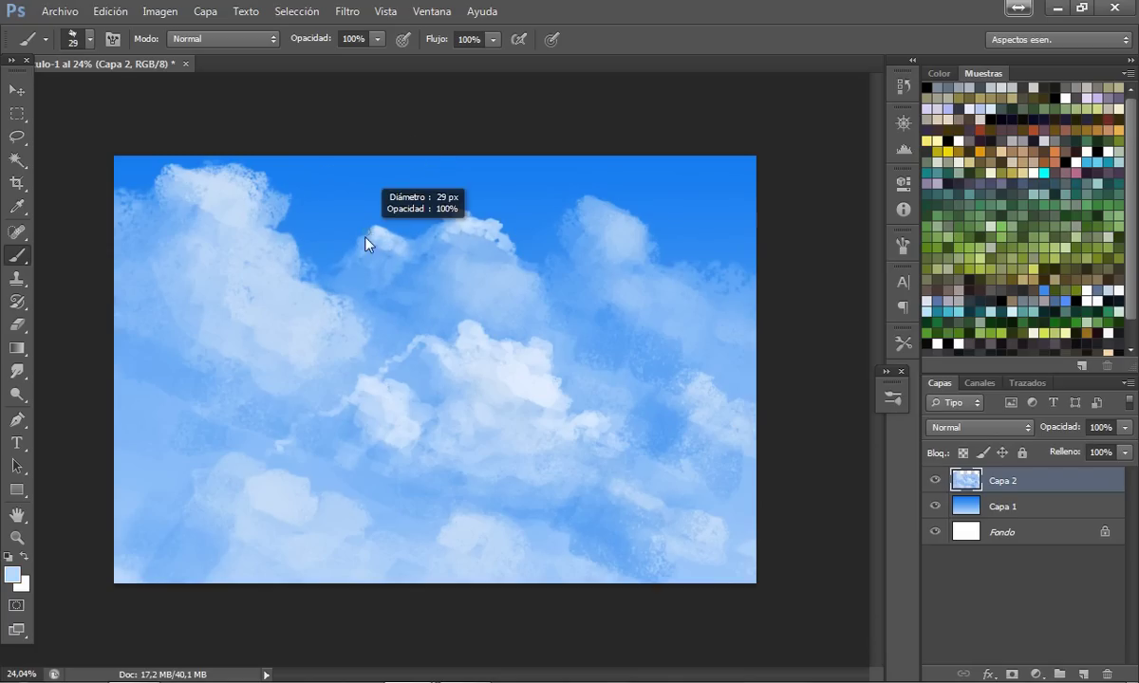
{"action": "mouse_move", "coordinate": [375, 241]}
{"action": "left_mouse_down"}
{"action": "mouse_move", "coordinate": [361, 262]}
{"action": "mouse_move", "coordinate": [323, 256]}
{"action": "left_mouse_up"}
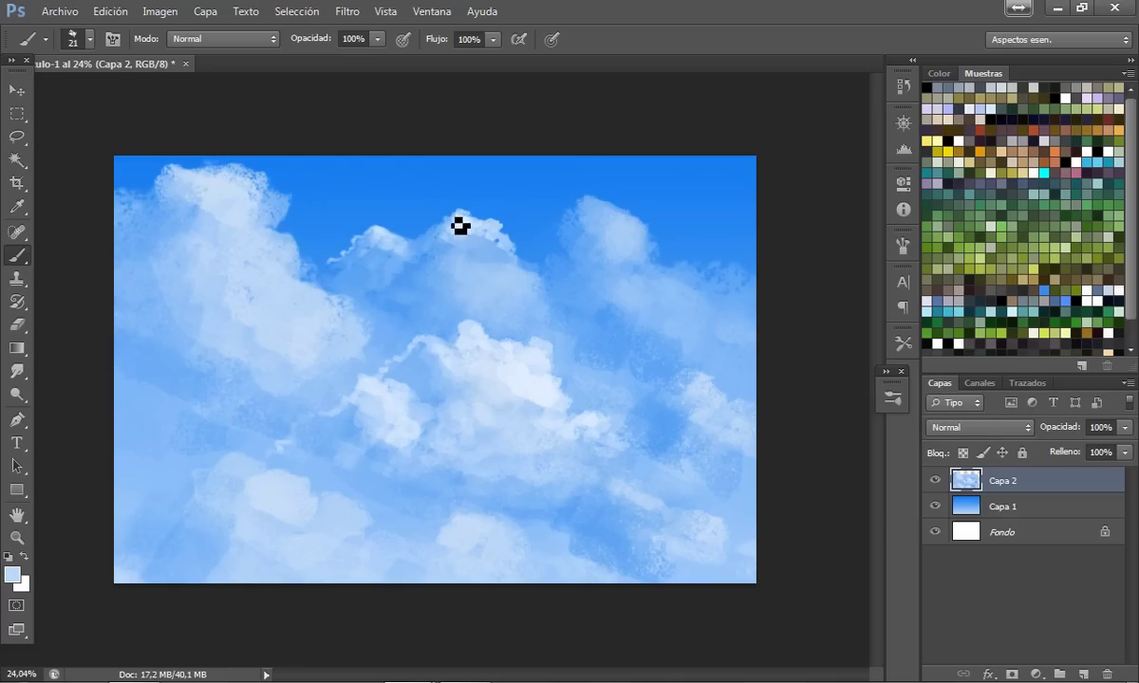
{"action": "left_click_drag", "start_coordinate": [448, 235], "coordinate": [428, 248]}
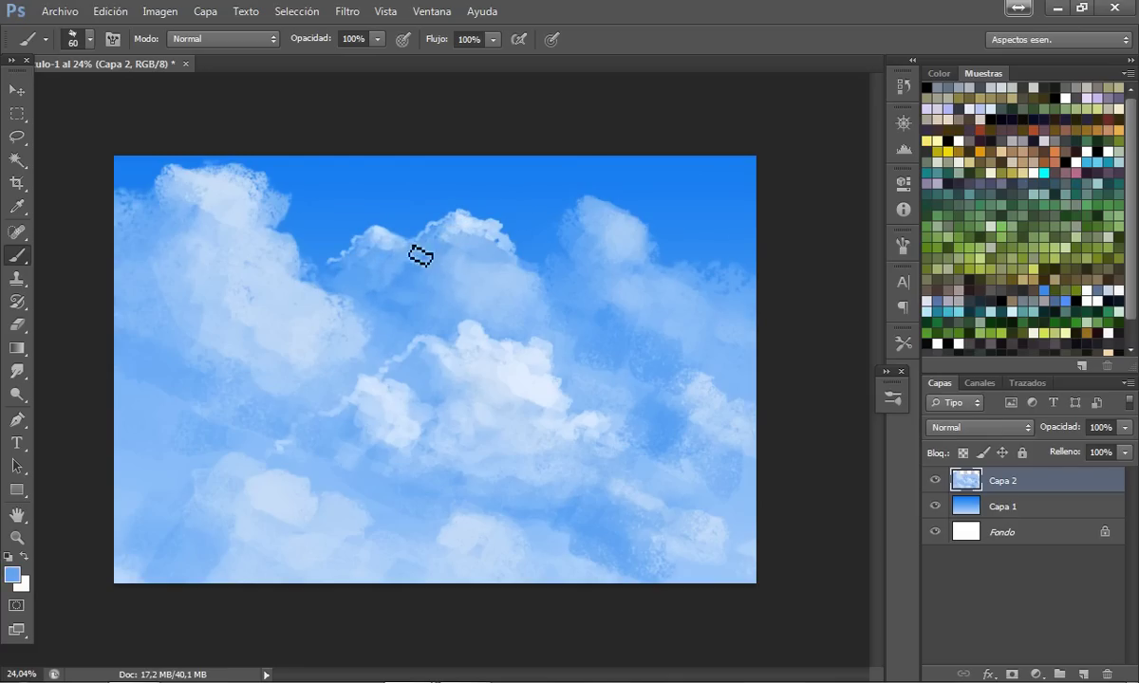
Step: Sample pale cloud tones and paint bright strokes across the upper-middle cloud
{"action": "left_click", "coordinate": [465, 232], "text": "alt"}
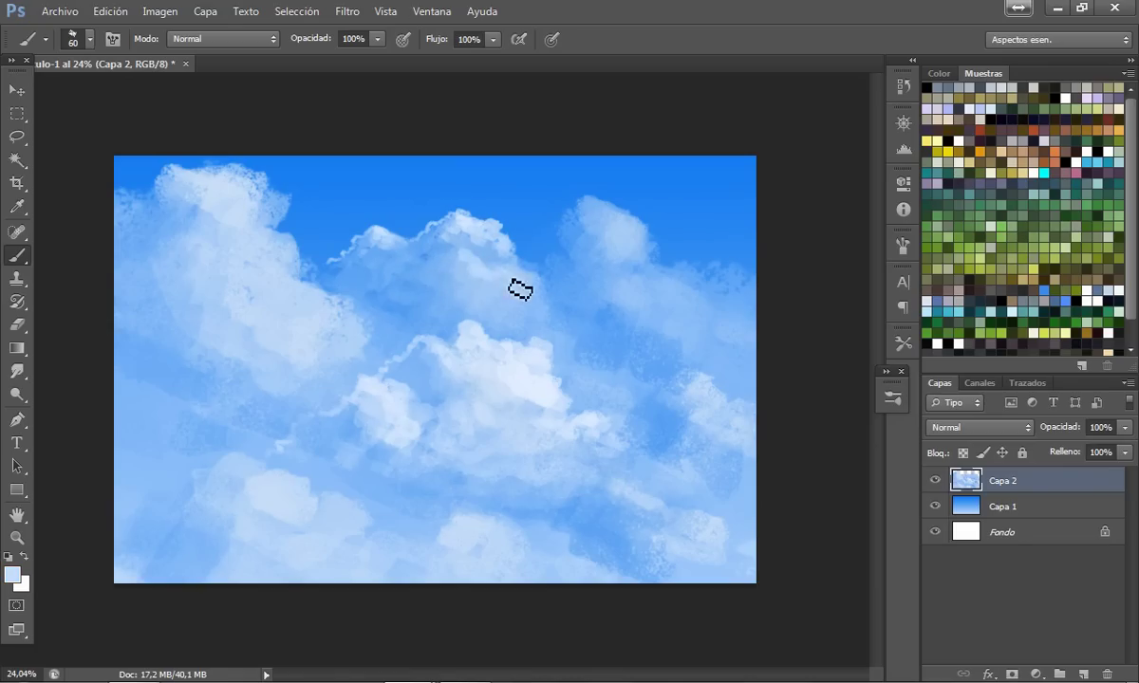
{"action": "left_click", "coordinate": [474, 332], "text": "alt"}
{"action": "mouse_move", "coordinate": [479, 270]}
{"action": "left_mouse_down"}
{"action": "mouse_move", "coordinate": [533, 279]}
{"action": "mouse_move", "coordinate": [540, 297]}
{"action": "mouse_move", "coordinate": [522, 301]}
{"action": "left_mouse_up"}
{"action": "left_click", "coordinate": [446, 318], "text": "alt"}
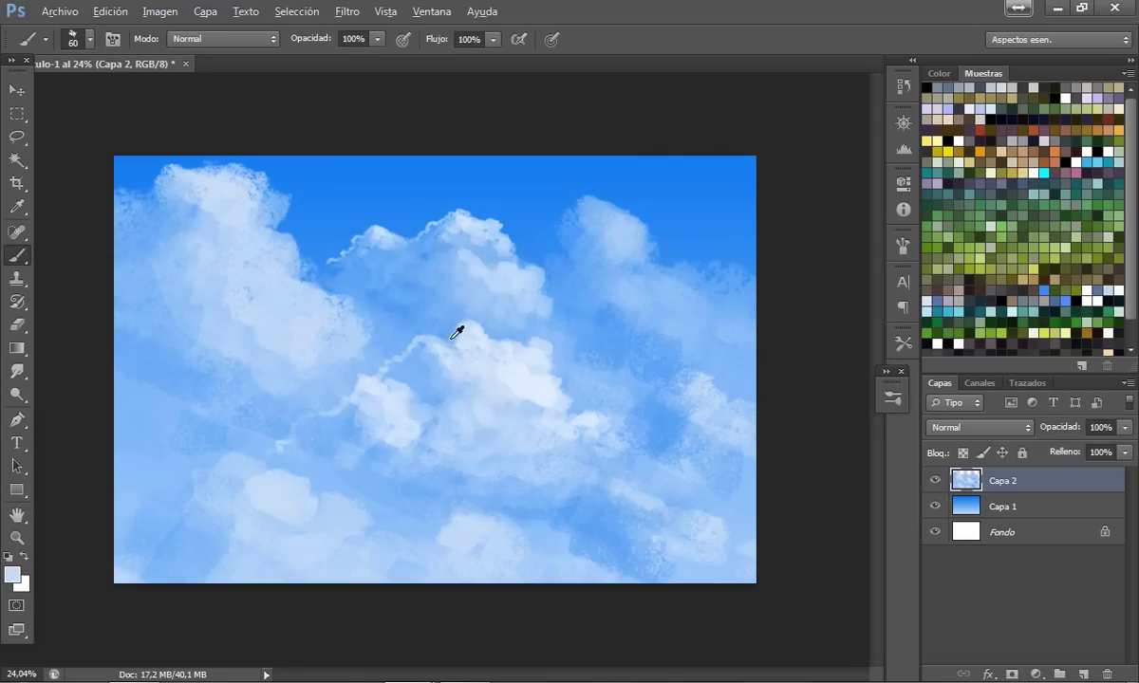
{"action": "right_click", "coordinate": [439, 349], "text": "alt"}
{"action": "left_click_drag", "start_coordinate": [440, 350], "coordinate": [427, 351]}
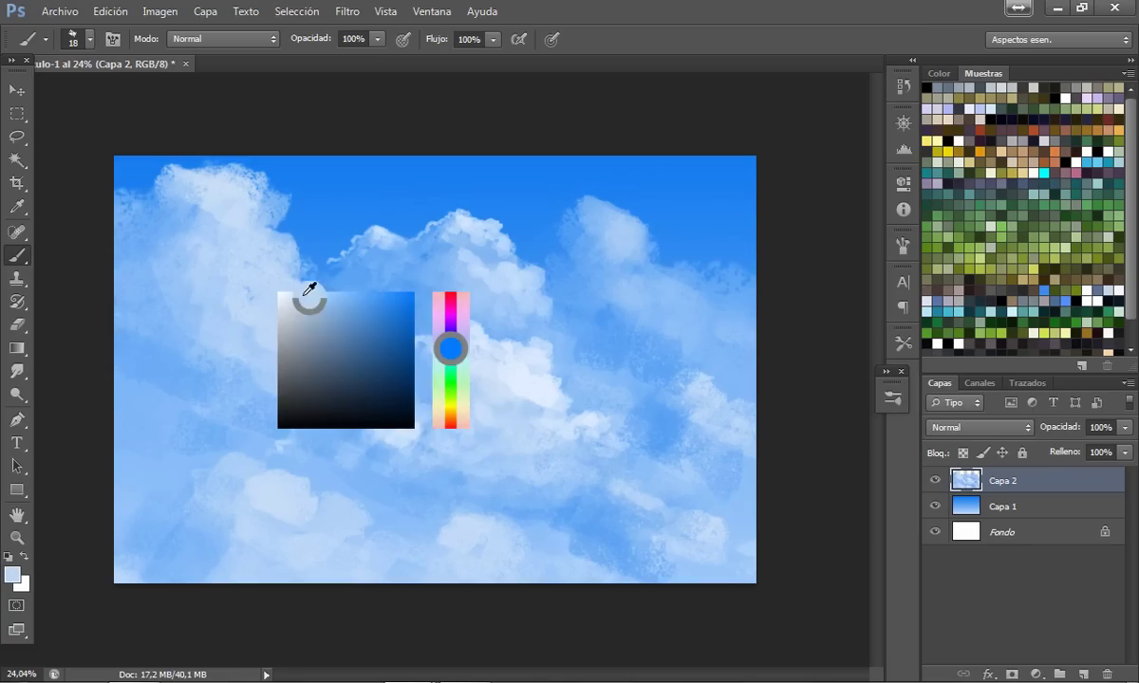
Step: Sample white from the brightest cloud and resize the brush to about 34 px for highlights
{"action": "mouse_move", "coordinate": [318, 290]}
{"action": "left_mouse_down"}
{"action": "mouse_move", "coordinate": [305, 294]}
{"action": "mouse_move", "coordinate": [288, 223]}
{"action": "mouse_move", "coordinate": [241, 177]}
{"action": "mouse_move", "coordinate": [219, 209]}
{"action": "mouse_move", "coordinate": [192, 184]}
{"action": "mouse_move", "coordinate": [216, 221]}
{"action": "mouse_move", "coordinate": [271, 218]}
{"action": "mouse_move", "coordinate": [285, 247]}
{"action": "mouse_move", "coordinate": [240, 262]}
{"action": "mouse_move", "coordinate": [173, 259]}
{"action": "mouse_move", "coordinate": [195, 304]}
{"action": "mouse_move", "coordinate": [353, 300]}
{"action": "mouse_move", "coordinate": [349, 326]}
{"action": "mouse_move", "coordinate": [308, 346]}
{"action": "mouse_move", "coordinate": [394, 401]}
{"action": "mouse_move", "coordinate": [389, 424]}
{"action": "mouse_move", "coordinate": [338, 398]}
{"action": "mouse_move", "coordinate": [288, 422]}
{"action": "mouse_move", "coordinate": [203, 367]}
{"action": "mouse_move", "coordinate": [236, 407]}
{"action": "mouse_move", "coordinate": [325, 423]}
{"action": "mouse_move", "coordinate": [287, 427]}
{"action": "mouse_move", "coordinate": [211, 365]}
{"action": "mouse_move", "coordinate": [202, 391]}
{"action": "mouse_move", "coordinate": [220, 419]}
{"action": "mouse_move", "coordinate": [179, 353]}
{"action": "left_mouse_up"}
{"action": "key", "text": "]"}
{"action": "left_click", "coordinate": [179, 353], "text": "alt"}
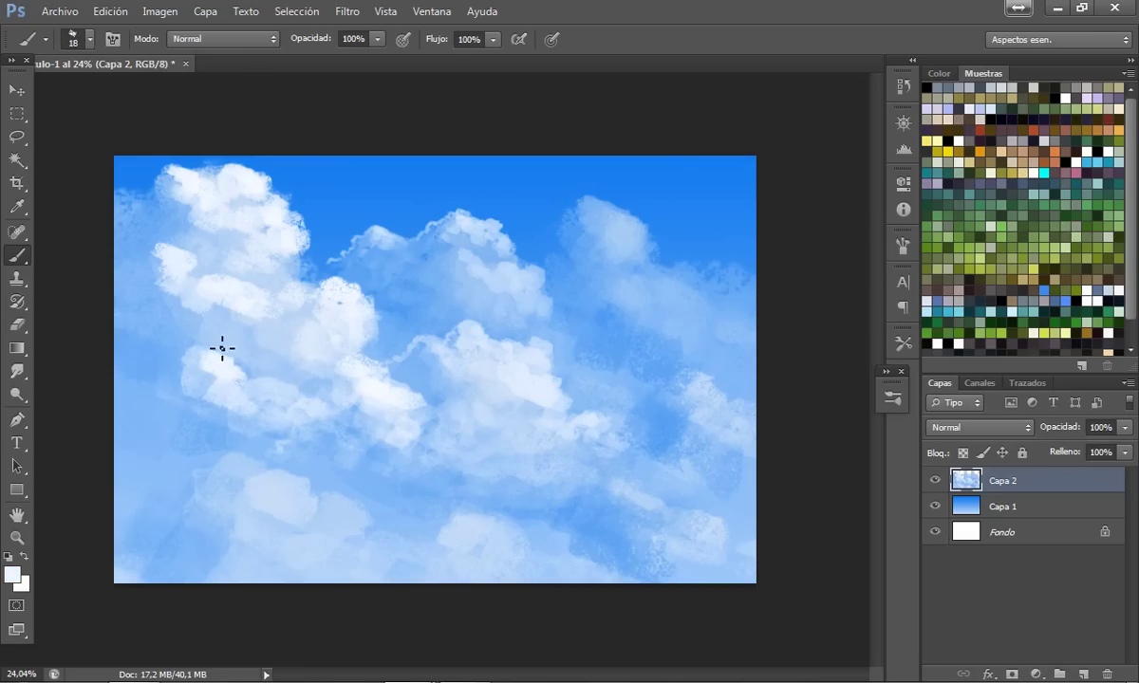
{"action": "left_click_drag", "start_coordinate": [181, 252], "coordinate": [158, 256]}
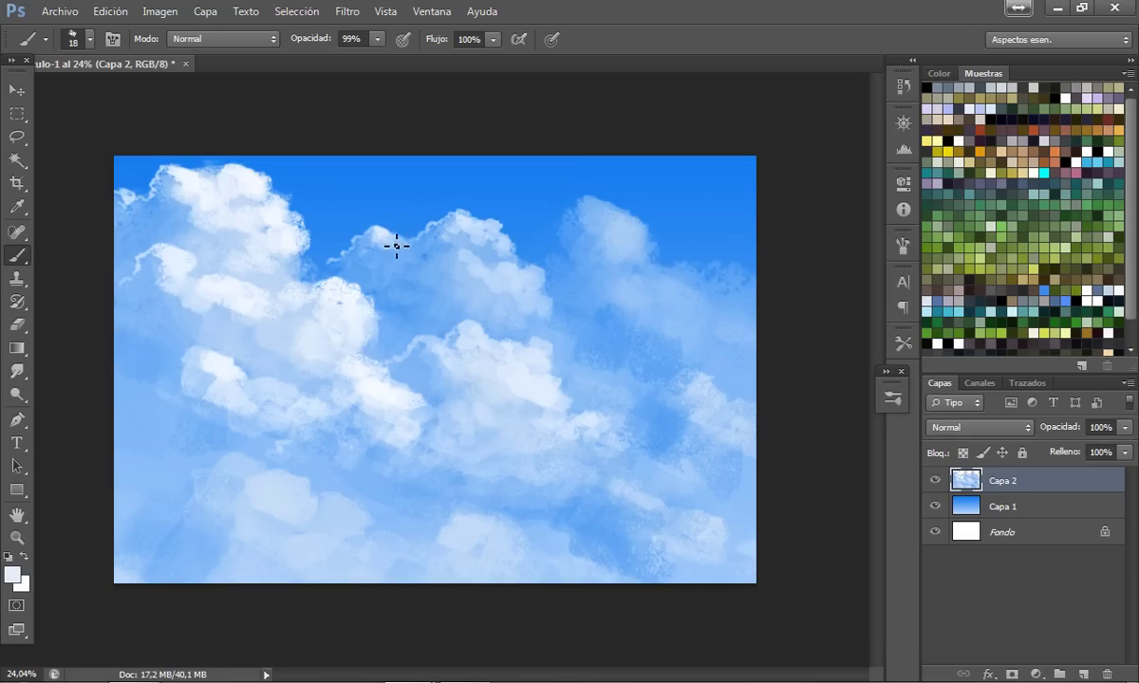
{"action": "left_click_drag", "start_coordinate": [395, 254], "coordinate": [389, 250]}
{"action": "scroll", "coordinate": [412, 298], "scroll_direction": "up", "scroll_amount": 1}
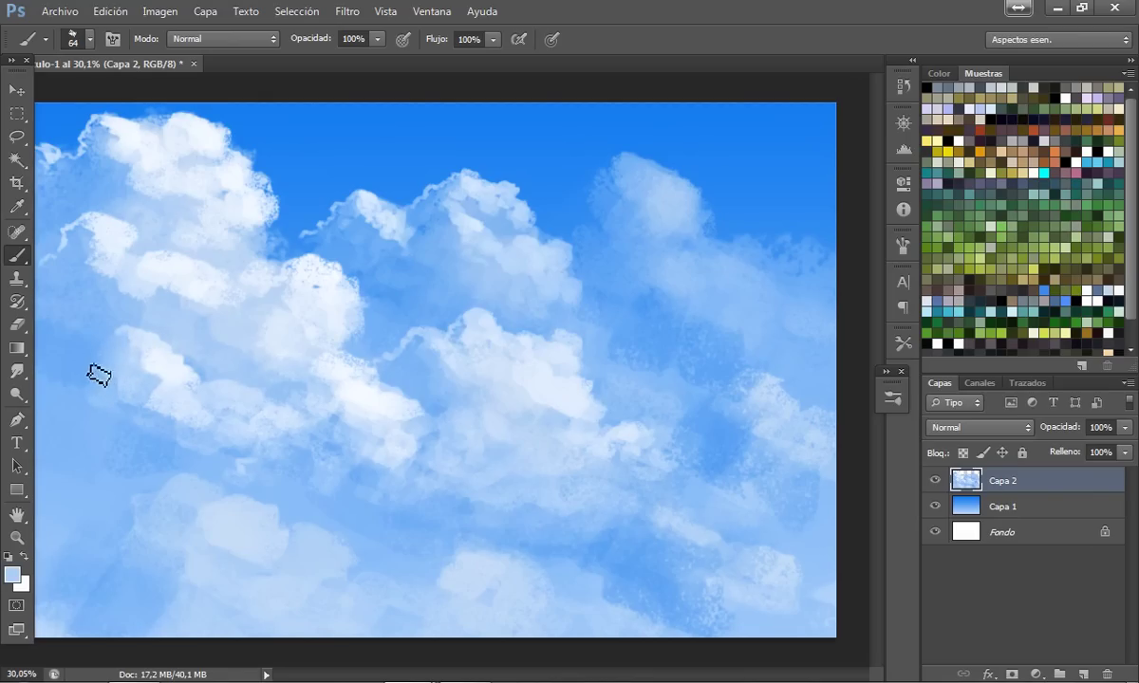
Step: Sample near-white and light blue from the clouds and set the brush to 40 px
{"action": "scroll", "coordinate": [314, 370], "scroll_direction": "down", "scroll_amount": 2}
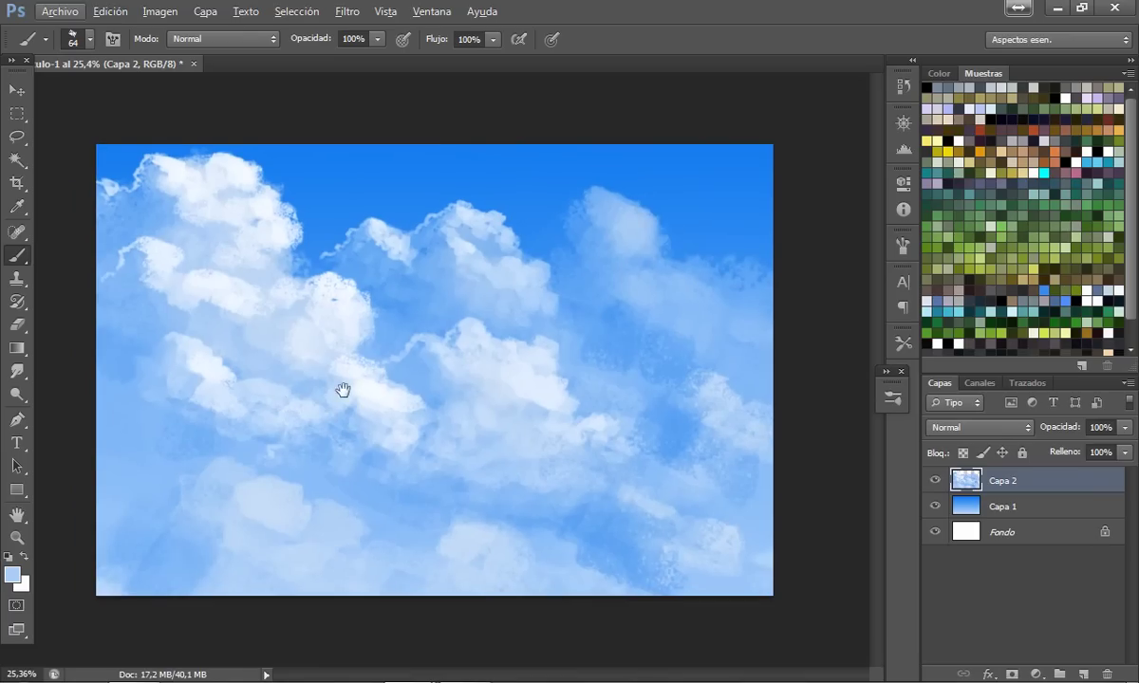
{"action": "left_click", "coordinate": [198, 355], "text": "alt"}
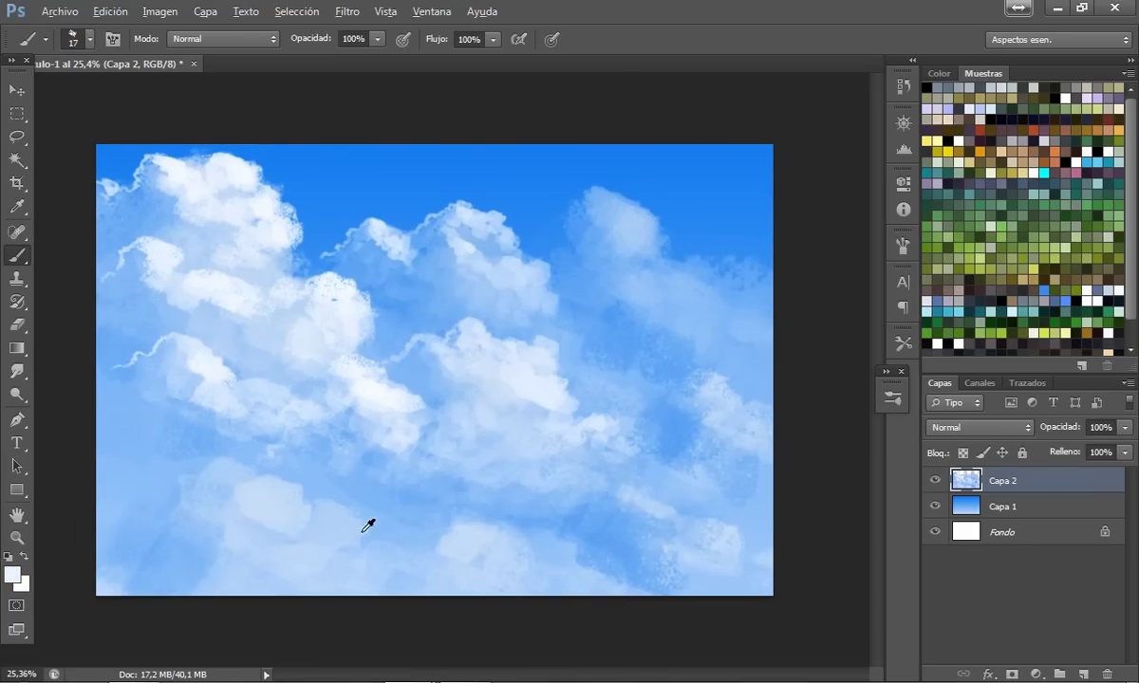
{"action": "scroll", "coordinate": [364, 528], "scroll_direction": "down", "scroll_amount": 1}
{"action": "scroll", "coordinate": [363, 560], "scroll_direction": "up", "scroll_amount": 1}
{"action": "scroll", "coordinate": [361, 541], "scroll_direction": "up", "scroll_amount": 1}
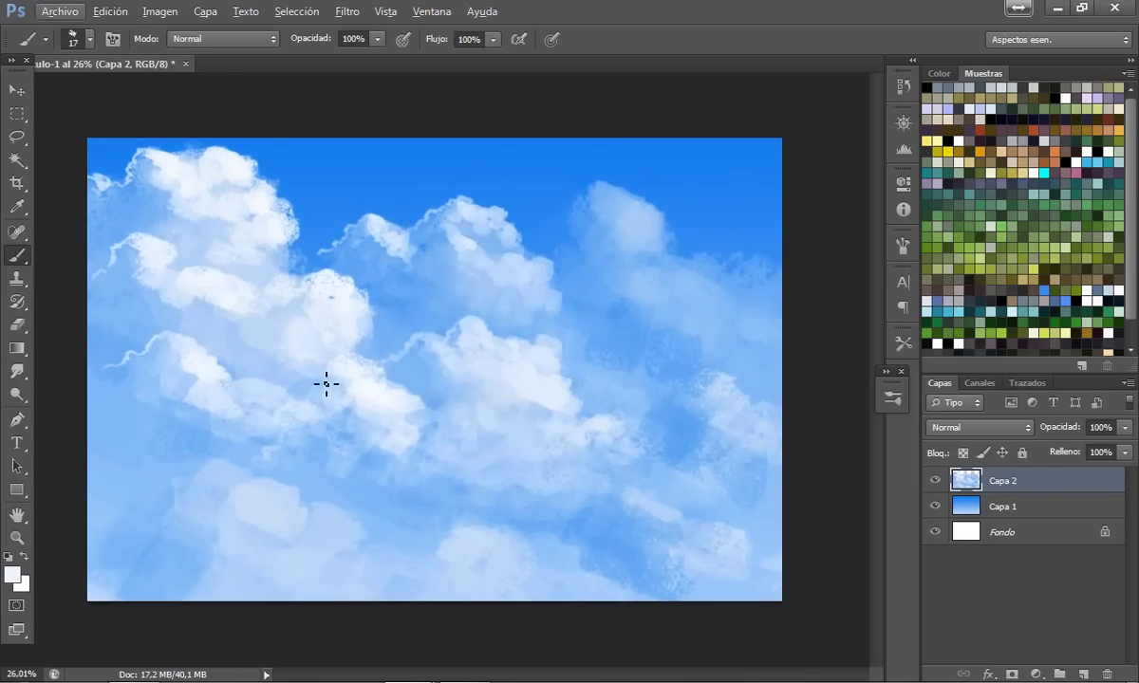
{"action": "left_click_drag", "start_coordinate": [591, 211], "coordinate": [617, 243]}
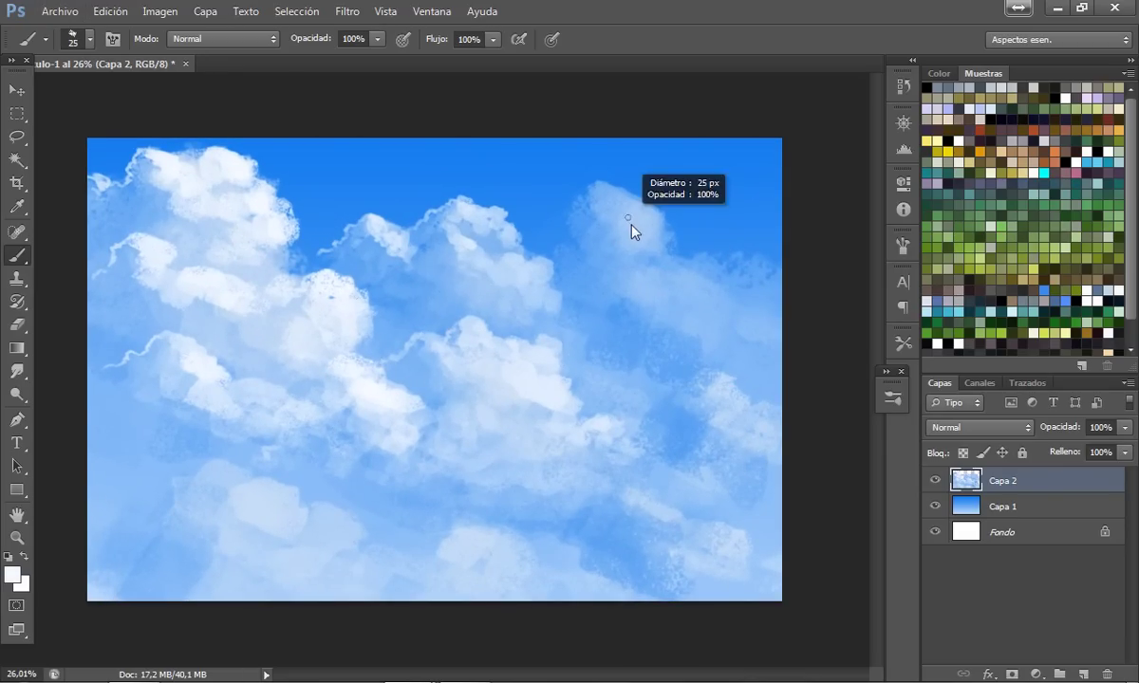
{"action": "left_click", "coordinate": [633, 204], "text": "alt"}
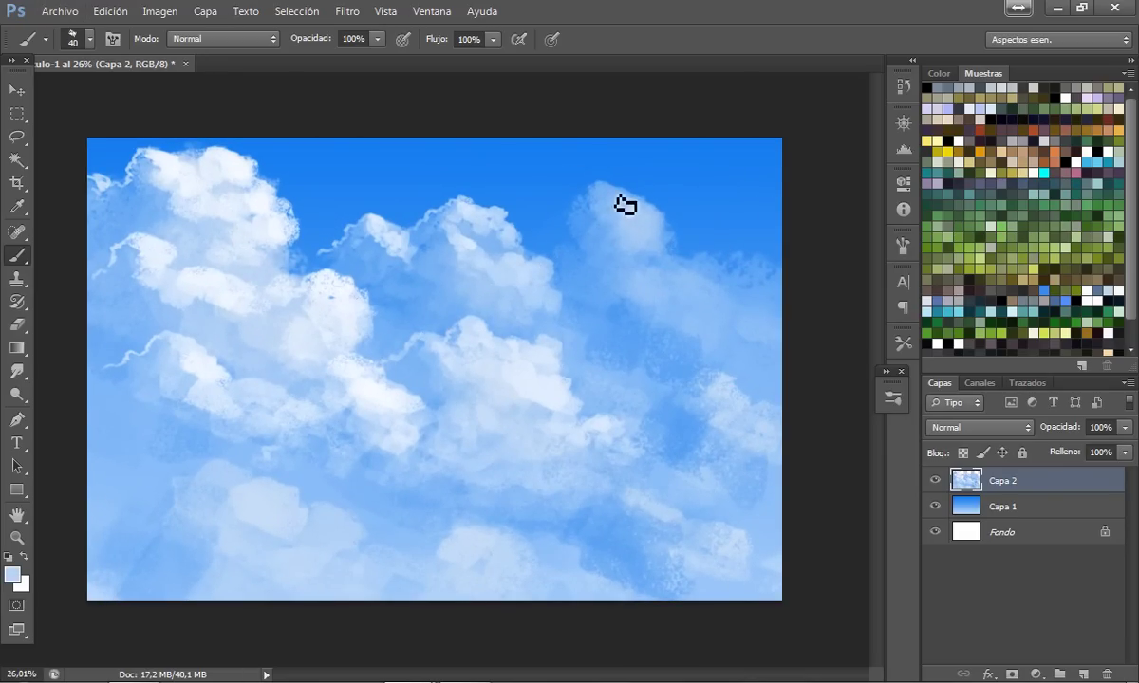
Step: Sample a more saturated cloud blue, resizing the brush from 77 px down to a fine tip
{"action": "mouse_move", "coordinate": [637, 186]}
{"action": "left_mouse_down"}
{"action": "mouse_move", "coordinate": [636, 201]}
{"action": "mouse_move", "coordinate": [590, 226]}
{"action": "left_mouse_up"}
{"action": "left_click", "coordinate": [543, 214], "text": "alt"}
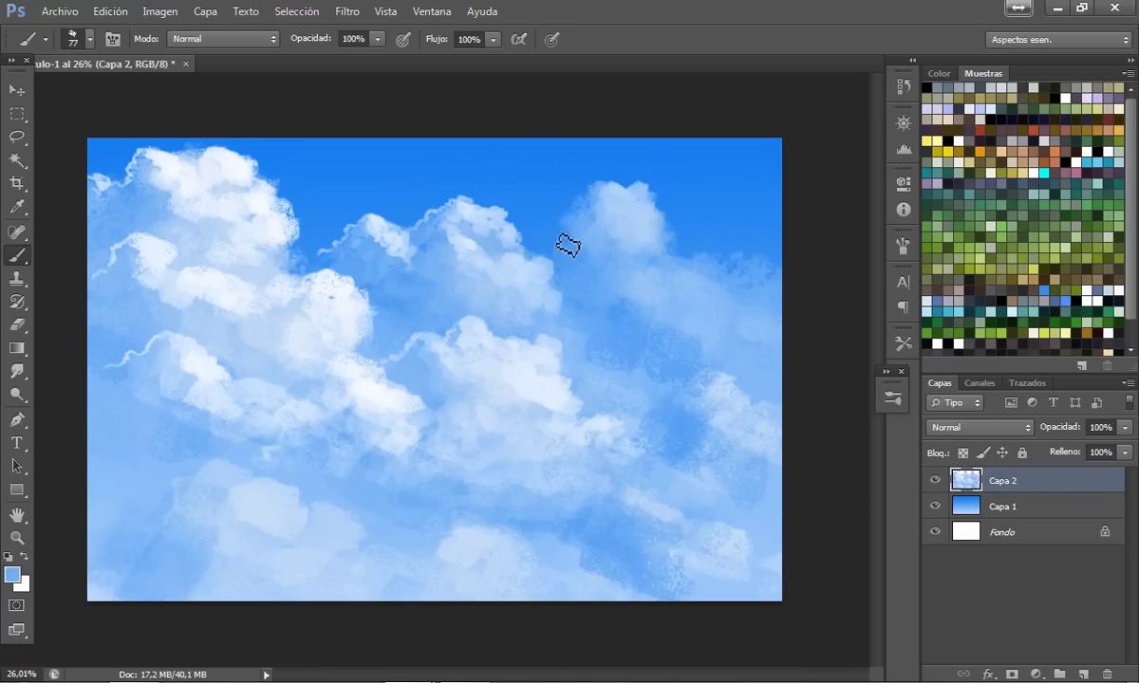
{"action": "left_click_drag", "start_coordinate": [549, 262], "coordinate": [612, 209]}
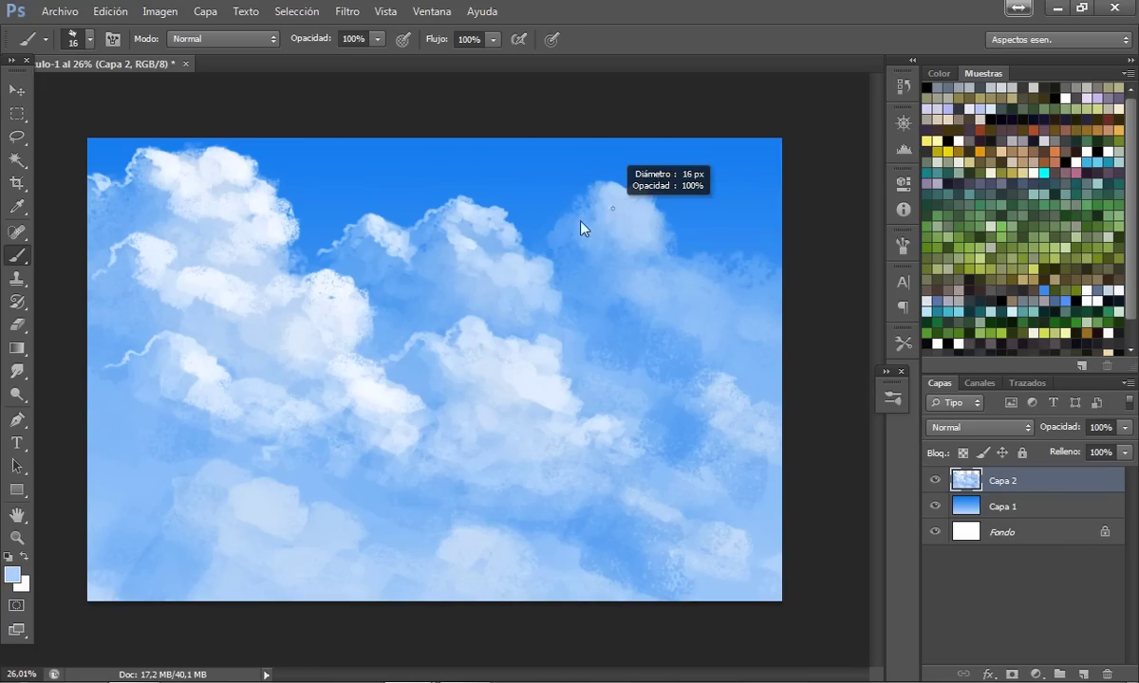
{"action": "left_click_drag", "start_coordinate": [486, 234], "coordinate": [478, 254]}
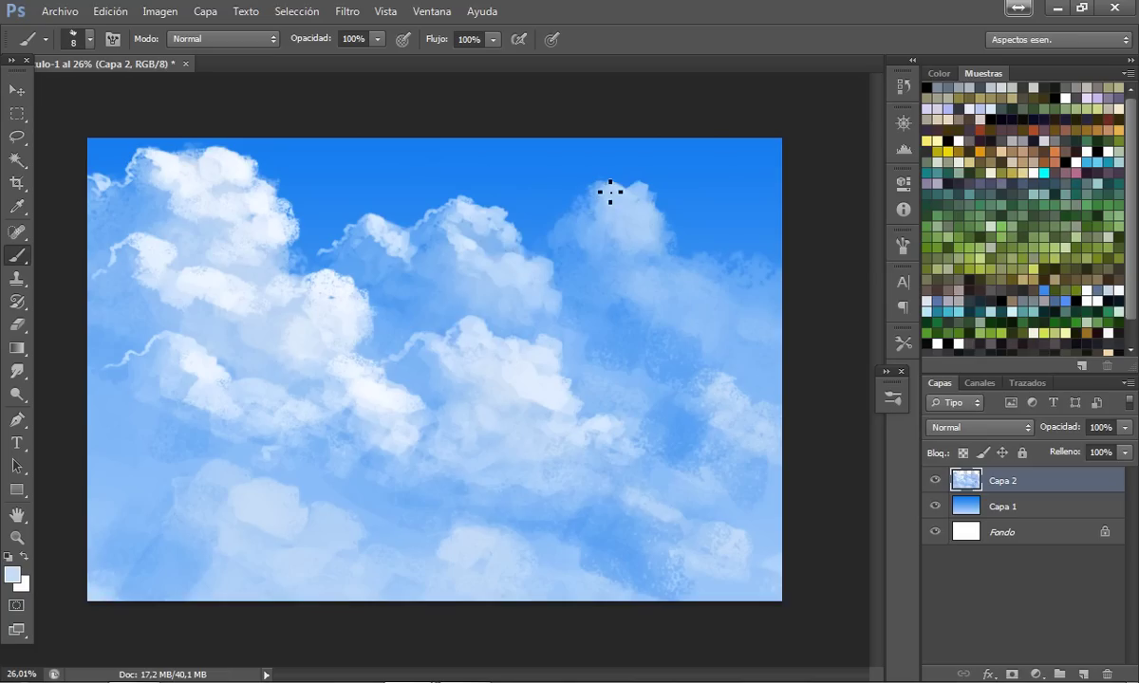
{"action": "left_click_drag", "start_coordinate": [610, 191], "coordinate": [603, 189]}
{"action": "key", "text": "alt"}
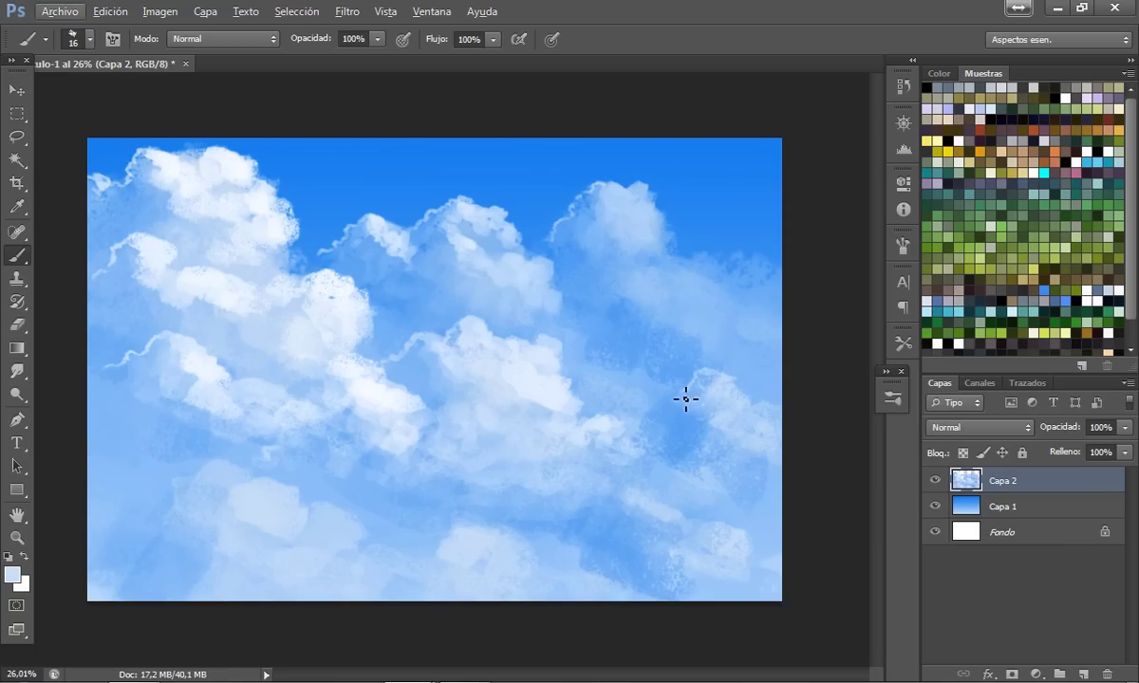
{"action": "key", "text": "alt"}
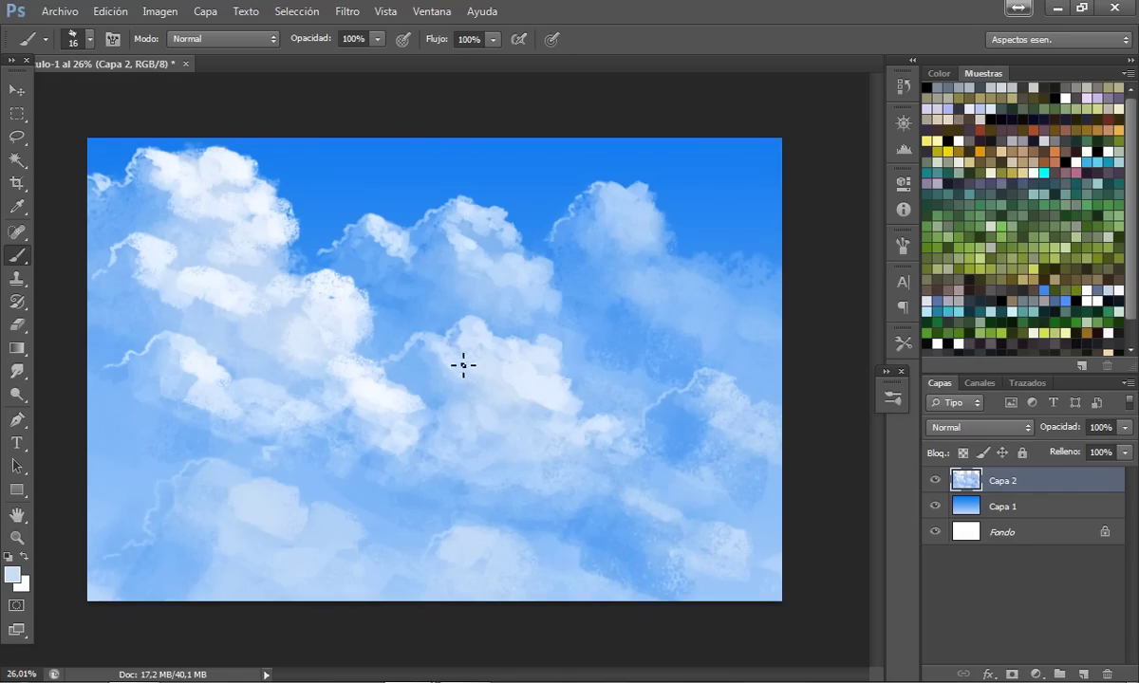
Step: With a 47 px brush, brighten the right cloud and paint a soft white cloud along the bottom
{"action": "mouse_move", "coordinate": [725, 377]}
{"action": "left_mouse_down"}
{"action": "mouse_move", "coordinate": [759, 377]}
{"action": "mouse_move", "coordinate": [707, 415]}
{"action": "mouse_move", "coordinate": [704, 439]}
{"action": "mouse_move", "coordinate": [788, 419]}
{"action": "left_mouse_up"}
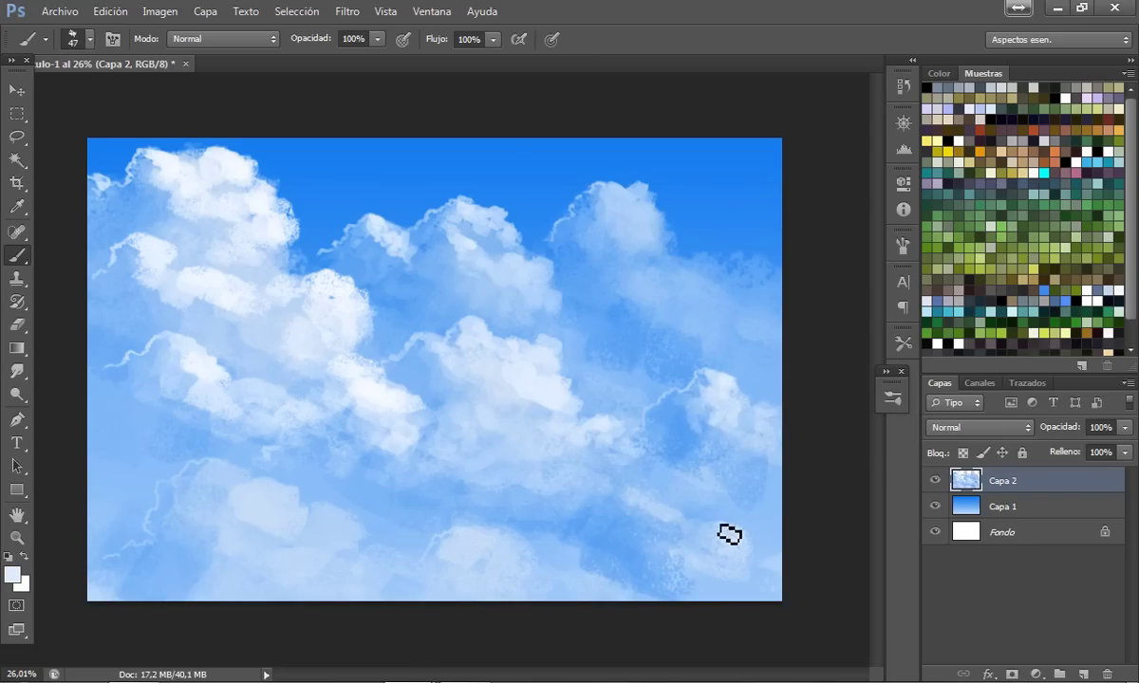
{"action": "mouse_move", "coordinate": [730, 533]}
{"action": "left_mouse_down"}
{"action": "mouse_move", "coordinate": [720, 543]}
{"action": "mouse_move", "coordinate": [736, 565]}
{"action": "mouse_move", "coordinate": [673, 536]}
{"action": "mouse_move", "coordinate": [654, 501]}
{"action": "mouse_move", "coordinate": [654, 523]}
{"action": "mouse_move", "coordinate": [674, 531]}
{"action": "mouse_move", "coordinate": [648, 539]}
{"action": "mouse_move", "coordinate": [664, 579]}
{"action": "left_mouse_up"}
{"action": "mouse_move", "coordinate": [511, 553]}
{"action": "left_mouse_down"}
{"action": "mouse_move", "coordinate": [486, 516]}
{"action": "mouse_move", "coordinate": [463, 547]}
{"action": "mouse_move", "coordinate": [488, 577]}
{"action": "mouse_move", "coordinate": [443, 565]}
{"action": "left_mouse_up"}
{"action": "left_click", "coordinate": [438, 548], "text": "alt"}
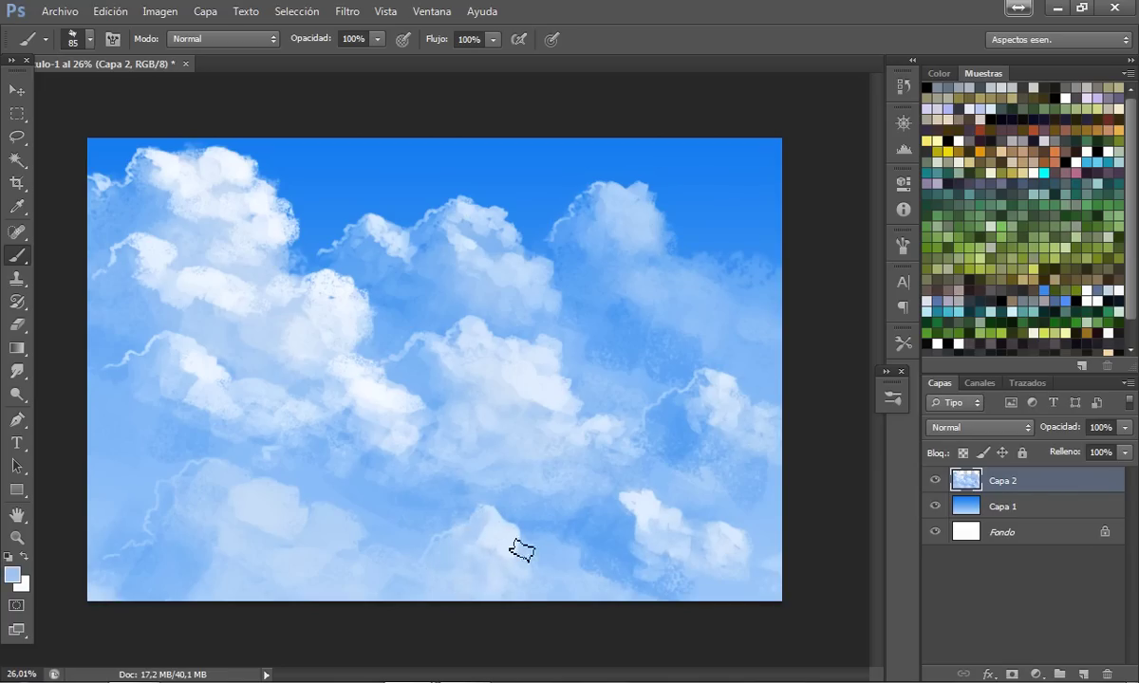
{"action": "mouse_move", "coordinate": [521, 551]}
{"action": "left_mouse_down"}
{"action": "mouse_move", "coordinate": [564, 570]}
{"action": "mouse_move", "coordinate": [546, 536]}
{"action": "mouse_move", "coordinate": [579, 559]}
{"action": "left_mouse_up"}
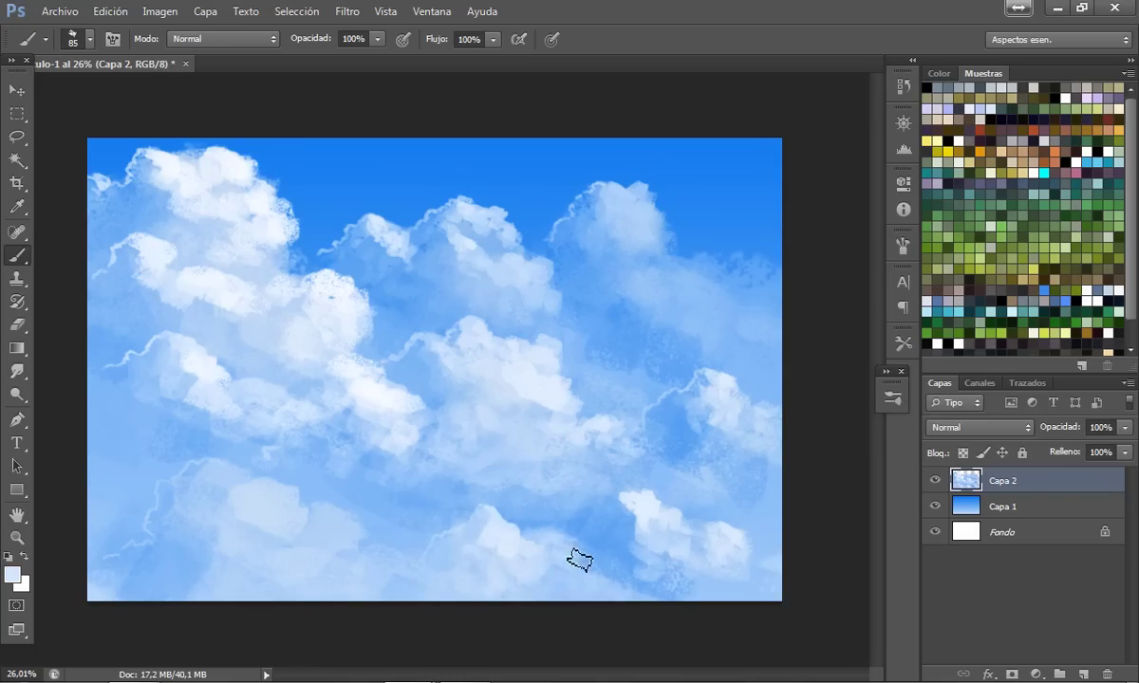
{"action": "left_click_drag", "start_coordinate": [635, 503], "coordinate": [626, 500]}
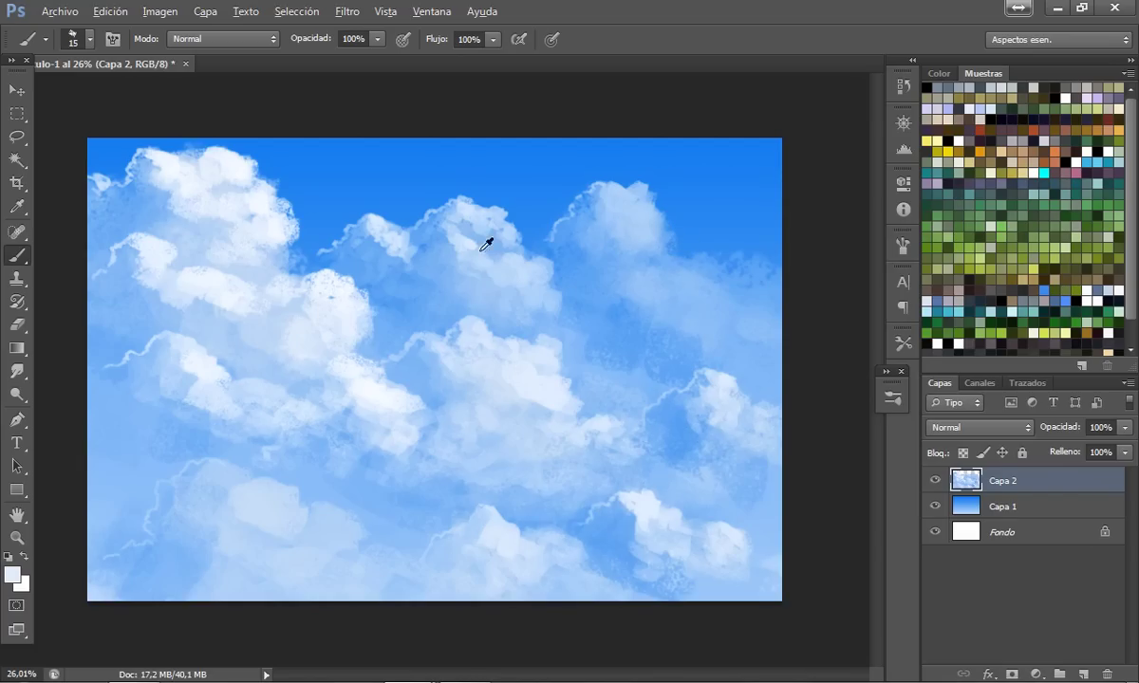
{"action": "mouse_move", "coordinate": [618, 211]}
{"action": "left_mouse_down"}
{"action": "mouse_move", "coordinate": [653, 206]}
{"action": "mouse_move", "coordinate": [661, 221]}
{"action": "mouse_move", "coordinate": [628, 198]}
{"action": "mouse_move", "coordinate": [613, 217]}
{"action": "mouse_move", "coordinate": [633, 231]}
{"action": "left_mouse_up"}
{"action": "mouse_move", "coordinate": [654, 274]}
{"action": "left_mouse_down"}
{"action": "mouse_move", "coordinate": [717, 278]}
{"action": "mouse_move", "coordinate": [734, 300]}
{"action": "mouse_move", "coordinate": [721, 337]}
{"action": "left_mouse_up"}
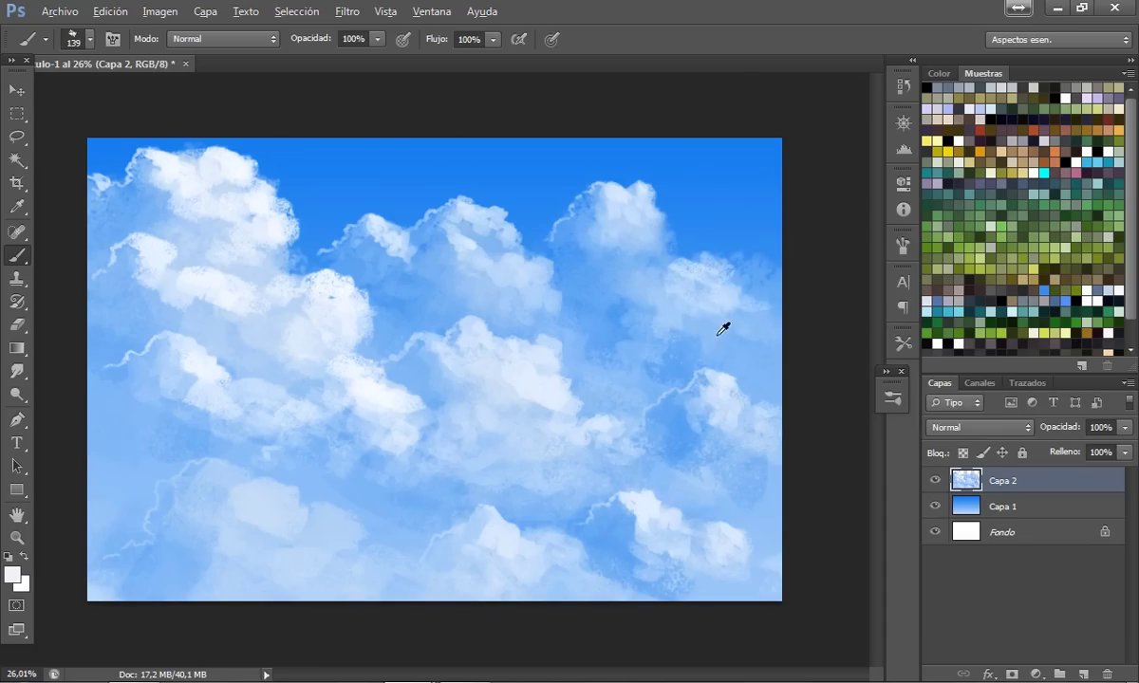
{"action": "left_click", "coordinate": [648, 191], "text": "alt"}
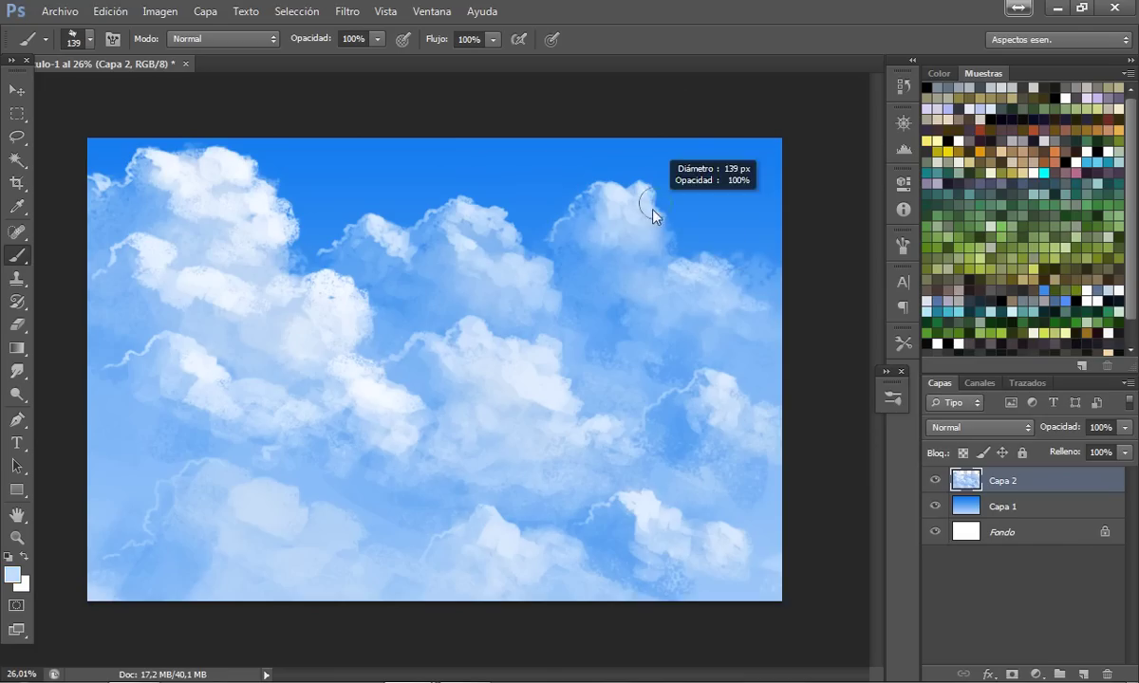
{"action": "left_click", "coordinate": [710, 264], "text": "alt"}
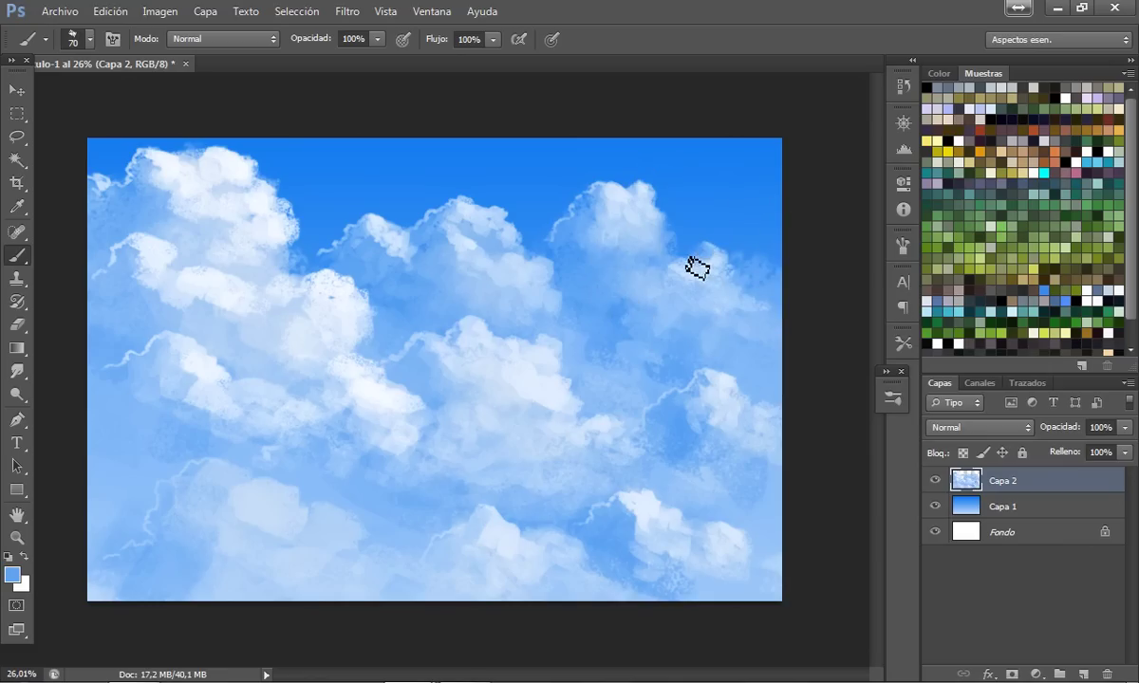
{"action": "left_click", "coordinate": [695, 266], "text": "alt"}
{"action": "scroll", "coordinate": [470, 588], "scroll_direction": "down", "scroll_amount": 3}
{"action": "scroll", "coordinate": [465, 574], "scroll_direction": "up", "scroll_amount": 2}
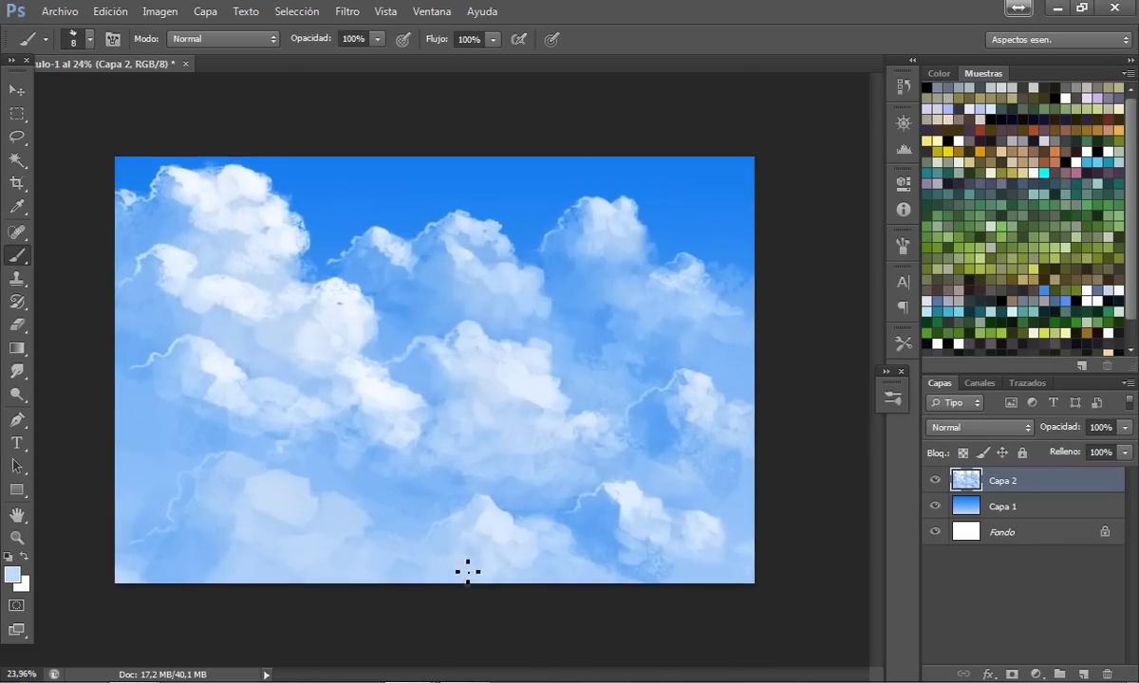
{"action": "scroll", "coordinate": [467, 571], "scroll_direction": "up", "scroll_amount": 1}
{"action": "scroll", "coordinate": [465, 569], "scroll_direction": "down", "scroll_amount": 3}
{"action": "scroll", "coordinate": [465, 569], "scroll_direction": "up", "scroll_amount": 1}
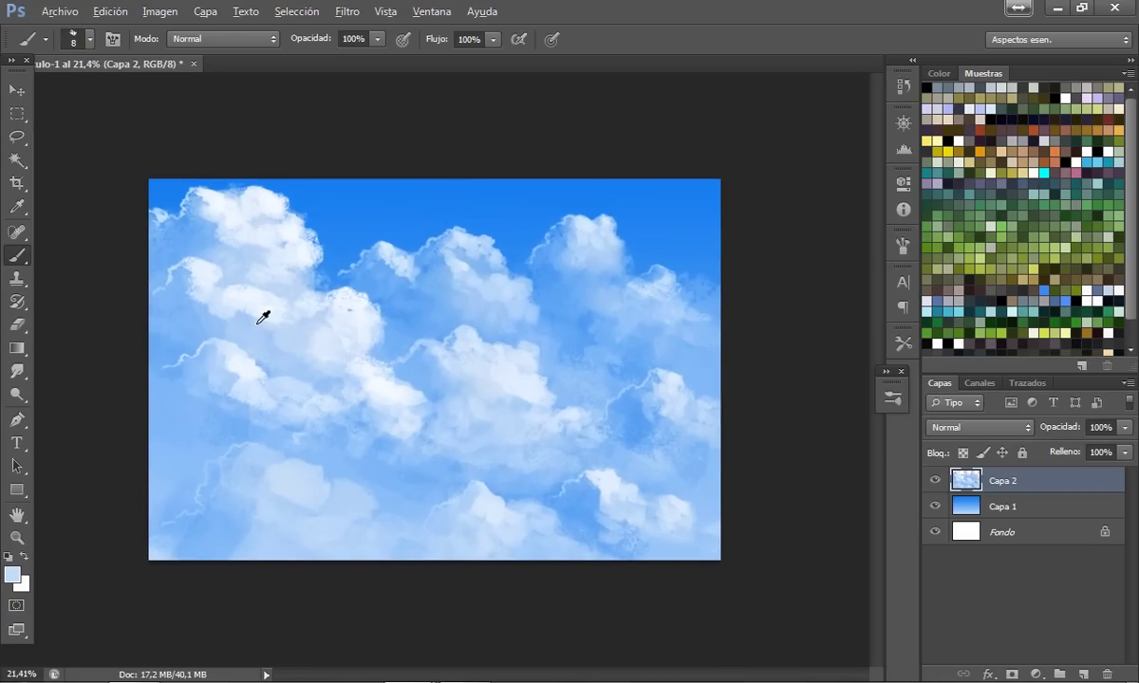
Step: Sample a light cloud blue, set brush opacity to 99%, and size the brush to 64
{"action": "mouse_move", "coordinate": [255, 325]}
{"action": "left_mouse_down"}
{"action": "mouse_move", "coordinate": [284, 325]}
{"action": "mouse_move", "coordinate": [262, 300]}
{"action": "left_mouse_up"}
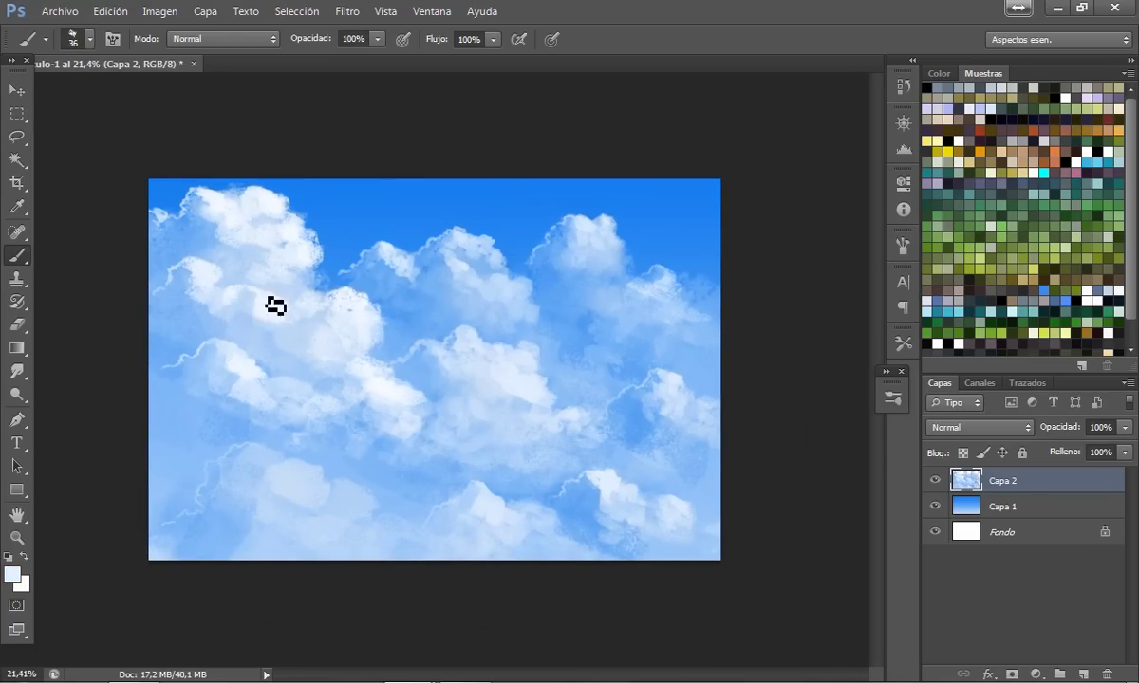
{"action": "left_click", "coordinate": [256, 282], "text": "alt"}
{"action": "left_click_drag", "start_coordinate": [346, 314], "coordinate": [351, 300]}
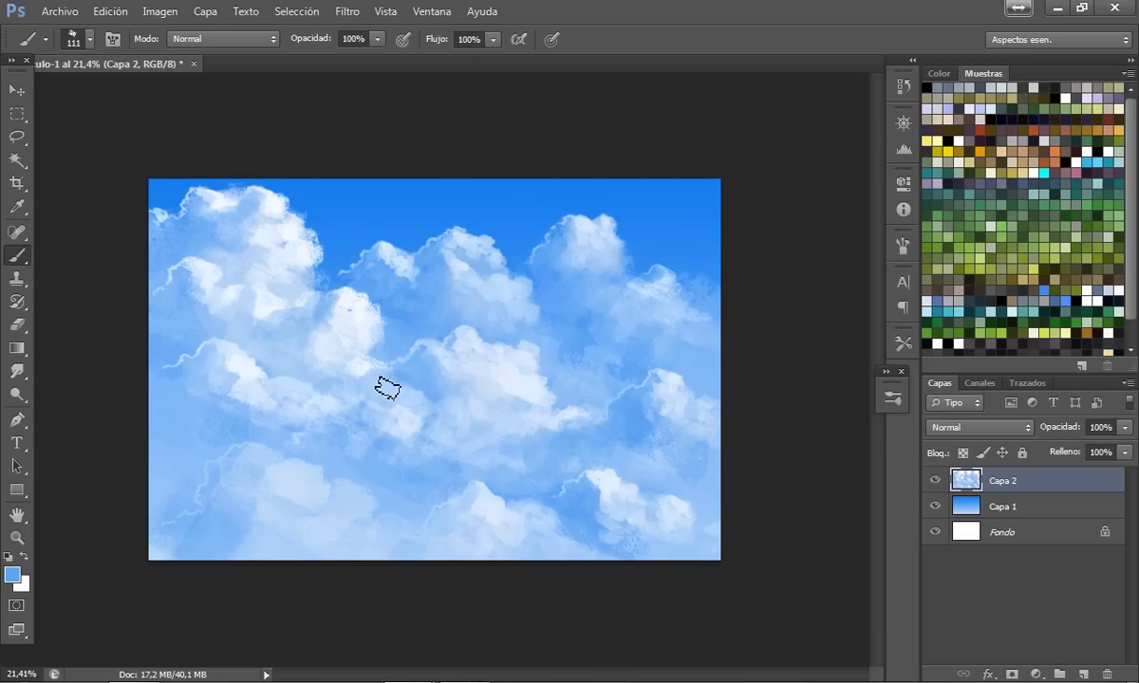
{"action": "key", "text": "alt"}
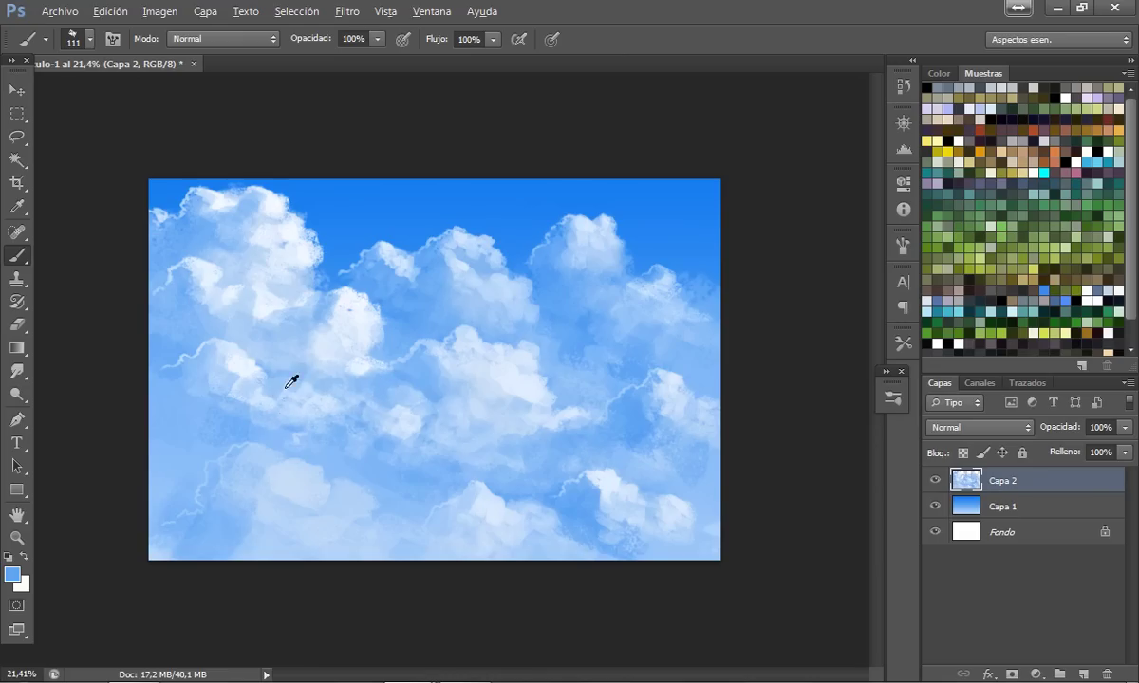
{"action": "key", "text": "9"}
{"action": "key", "text": "9"}
{"action": "left_click_drag", "start_coordinate": [283, 346], "coordinate": [252, 371]}
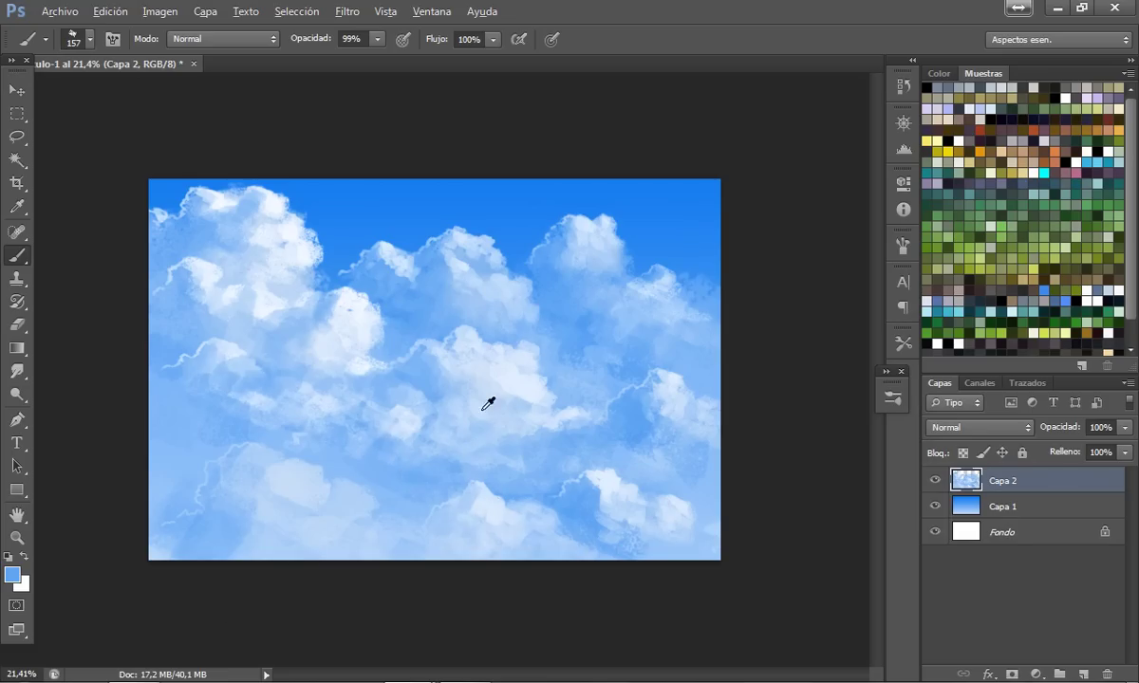
{"action": "mouse_move", "coordinate": [272, 448]}
{"action": "left_mouse_down"}
{"action": "mouse_move", "coordinate": [258, 449]}
{"action": "mouse_move", "coordinate": [267, 472]}
{"action": "mouse_move", "coordinate": [328, 479]}
{"action": "mouse_move", "coordinate": [327, 513]}
{"action": "mouse_move", "coordinate": [248, 537]}
{"action": "left_mouse_up"}
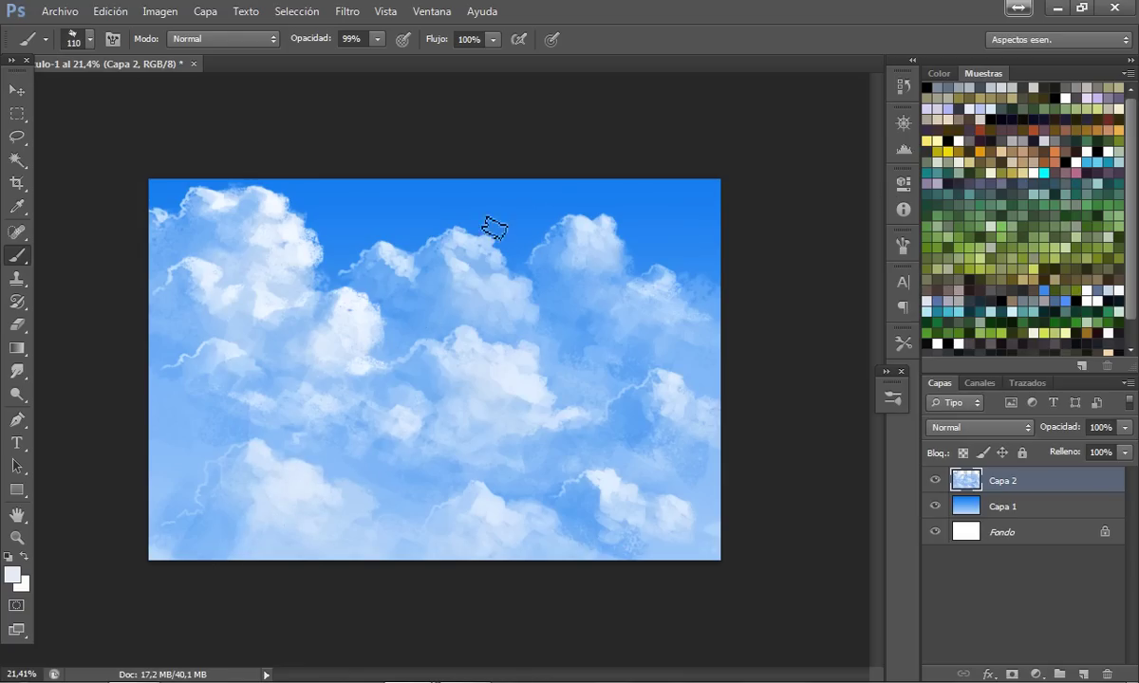
Step: With a 72 brush, paint white onto the central, upper-left and lower-left cloud puffs
{"action": "right_click", "coordinate": [484, 393], "text": "alt+shift"}
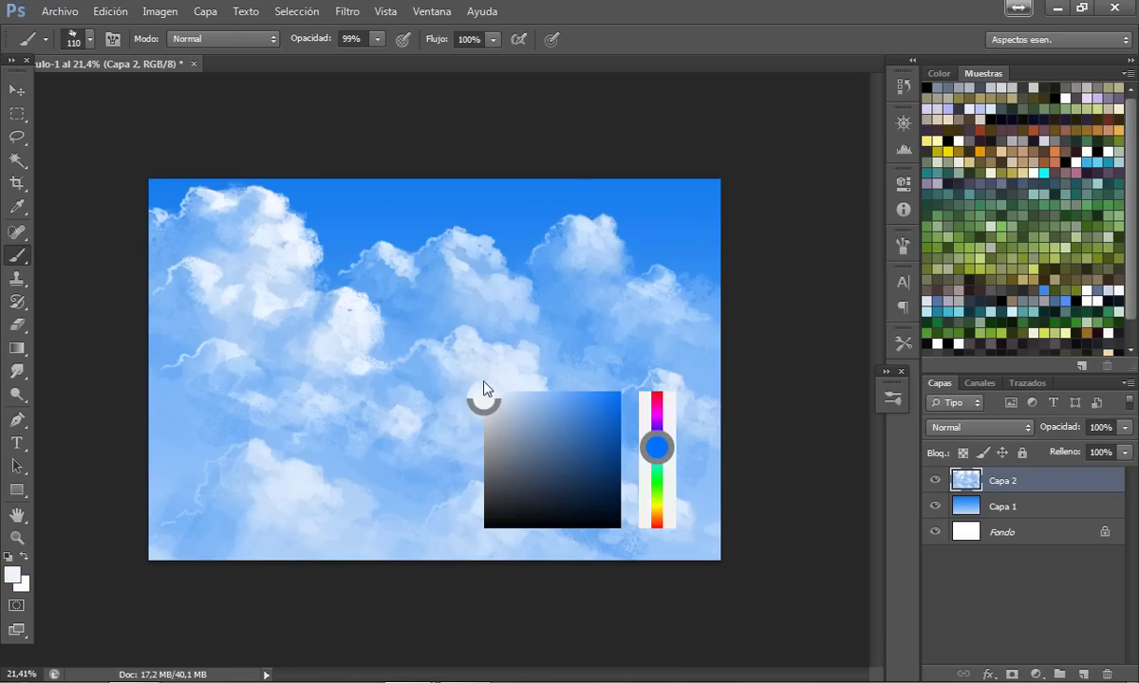
{"action": "mouse_move", "coordinate": [496, 386]}
{"action": "left_mouse_down"}
{"action": "mouse_move", "coordinate": [483, 394]}
{"action": "mouse_move", "coordinate": [478, 351]}
{"action": "left_mouse_up"}
{"action": "right_click", "coordinate": [477, 389], "text": "alt+shift"}
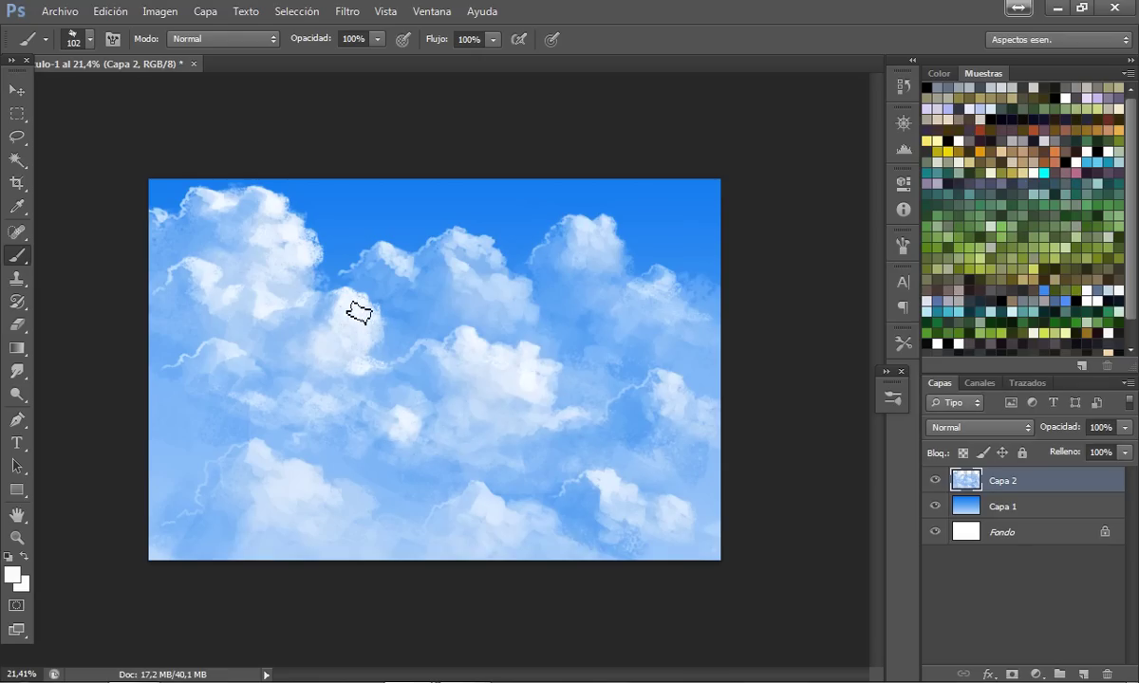
{"action": "left_click_drag", "start_coordinate": [359, 313], "coordinate": [342, 339]}
{"action": "left_click_drag", "start_coordinate": [207, 272], "coordinate": [244, 336]}
{"action": "mouse_move", "coordinate": [272, 417]}
{"action": "left_mouse_down"}
{"action": "mouse_move", "coordinate": [302, 420]}
{"action": "mouse_move", "coordinate": [367, 372]}
{"action": "left_mouse_up"}
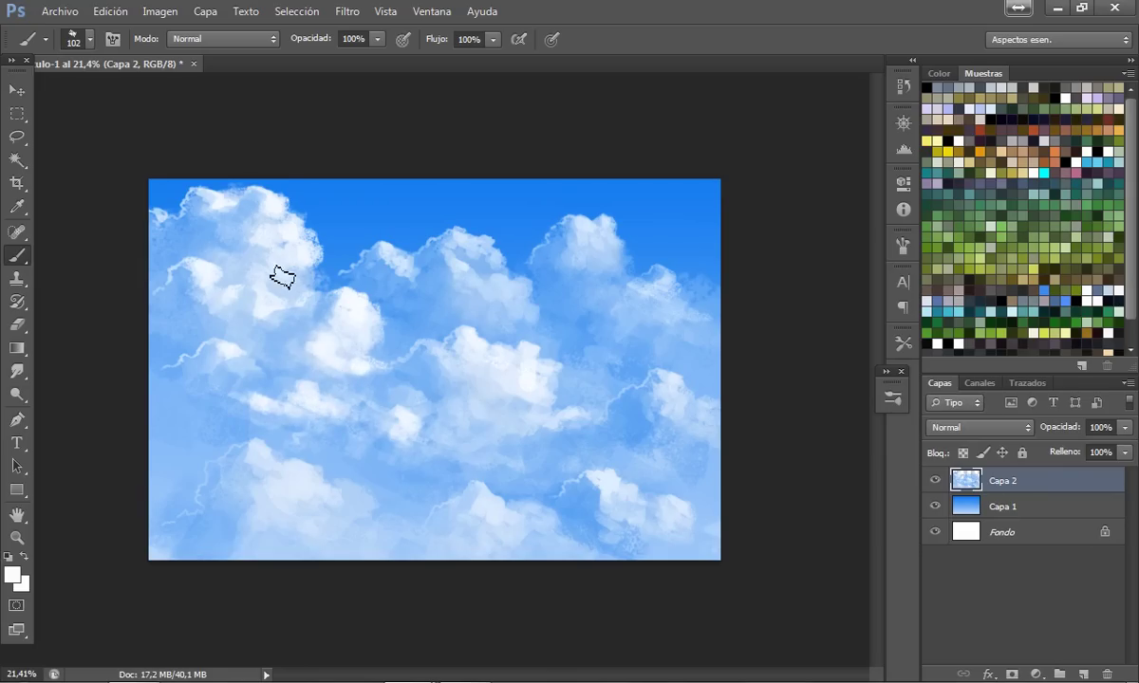
Step: At brush size 84, shade the lower-left cloud light blue and add a white stroke lower middle
{"action": "key", "text": "bracketleft"}
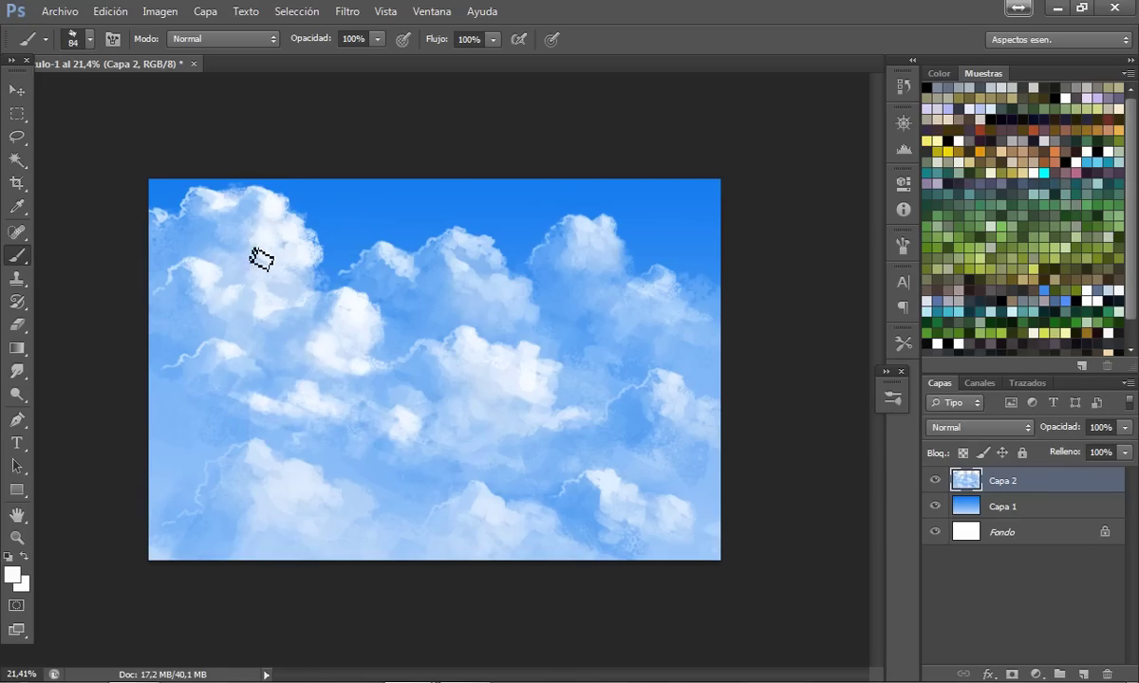
{"action": "left_click", "coordinate": [313, 463], "text": "alt"}
{"action": "left_click_drag", "start_coordinate": [313, 463], "coordinate": [245, 521]}
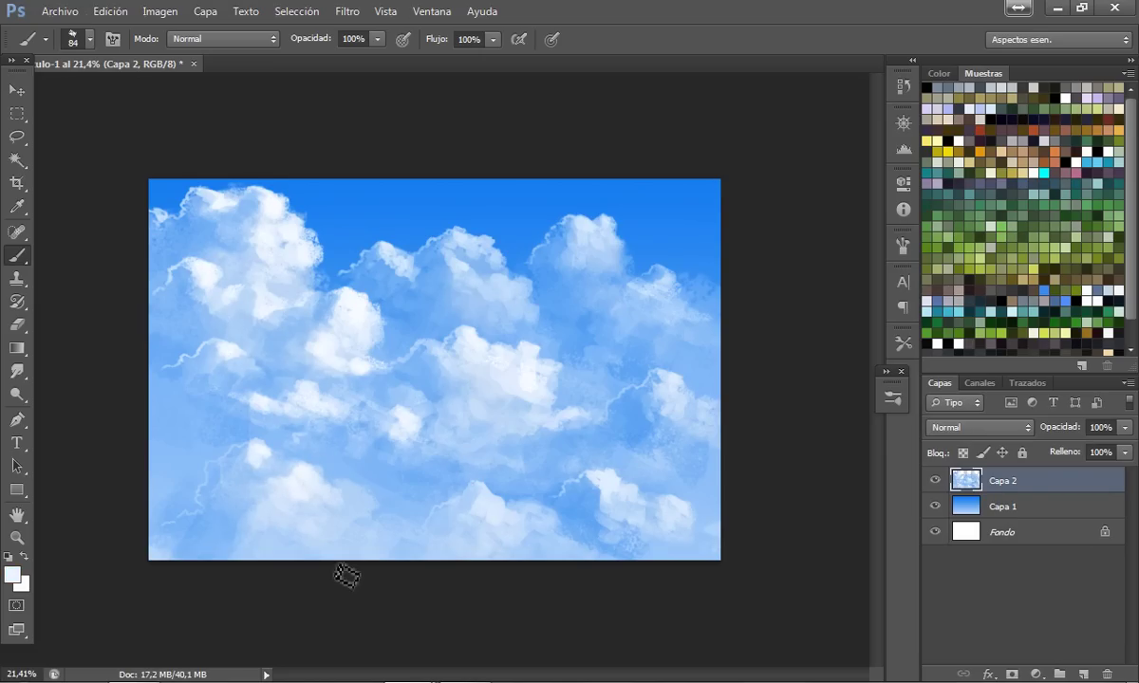
{"action": "left_click", "coordinate": [411, 420], "text": "alt"}
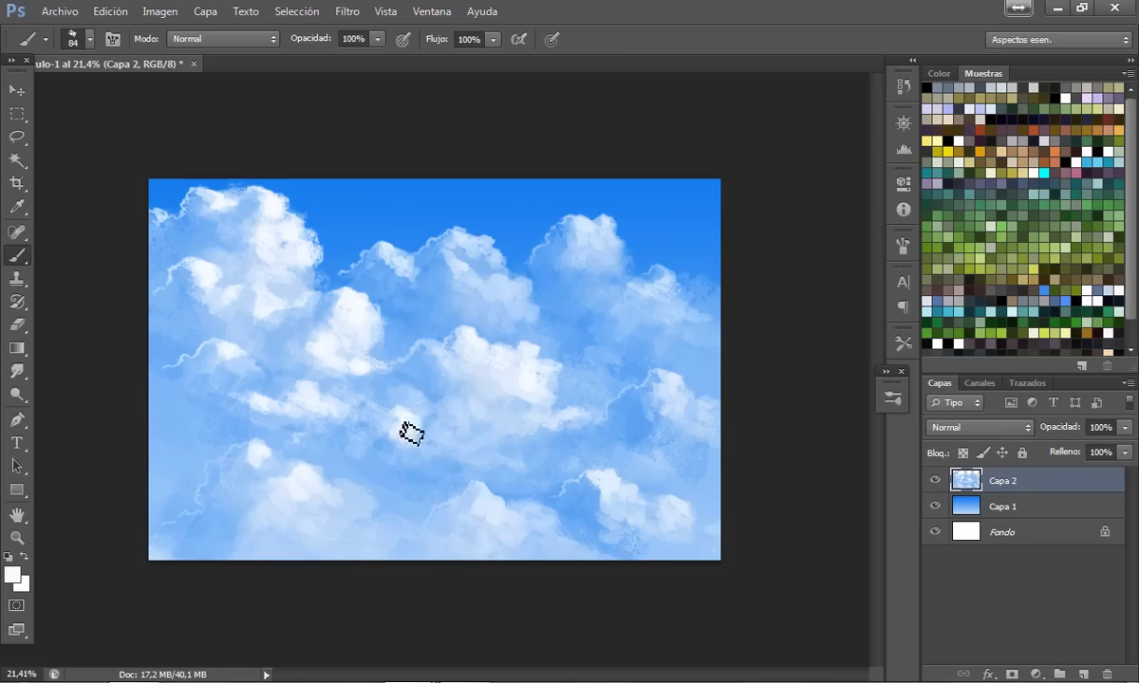
{"action": "left_click_drag", "start_coordinate": [410, 432], "coordinate": [437, 465]}
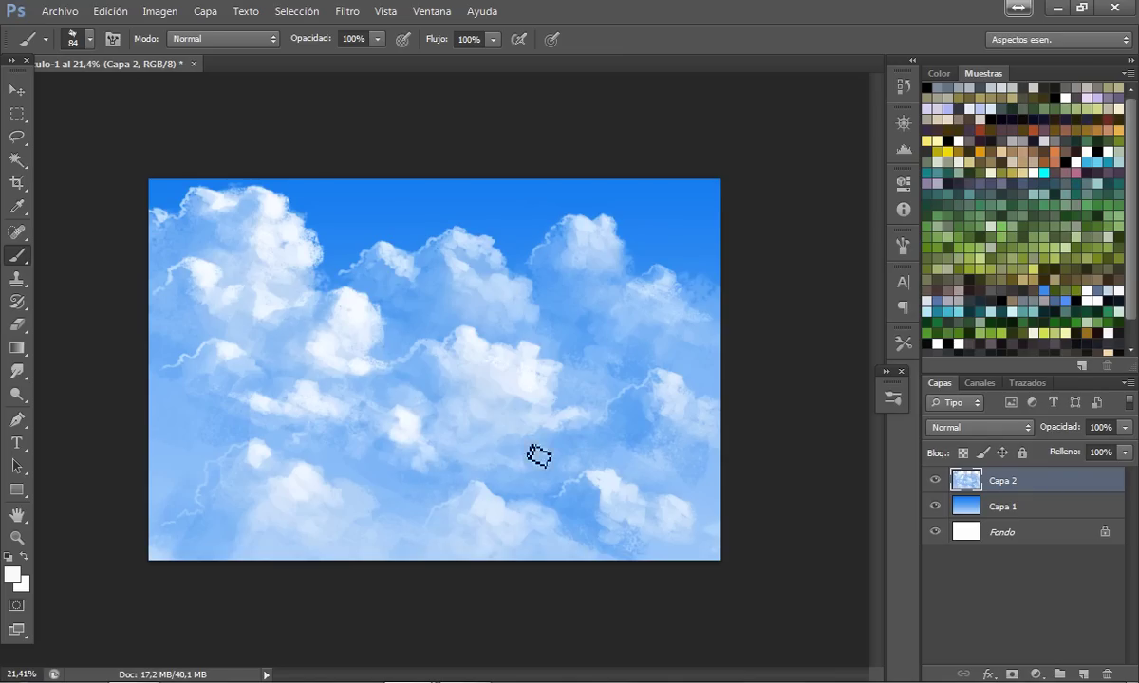
{"action": "left_click", "coordinate": [450, 321], "text": "alt"}
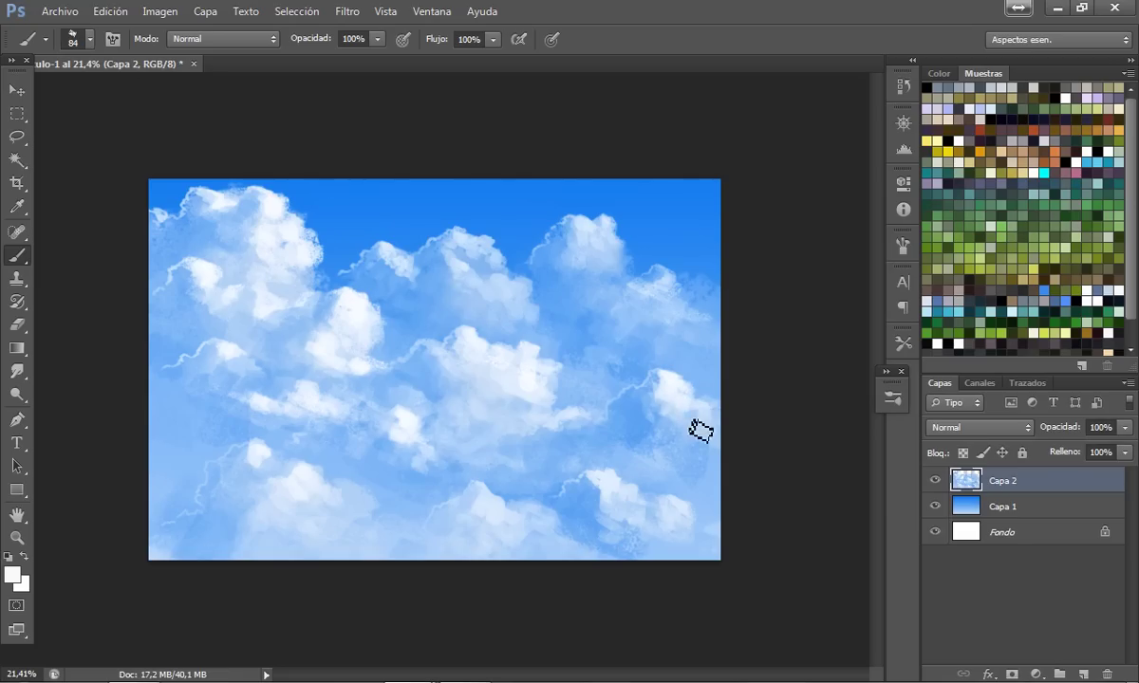
Step: Add white highlights to the right, upper-middle and central clouds
{"action": "left_click_drag", "start_coordinate": [580, 424], "coordinate": [553, 432]}
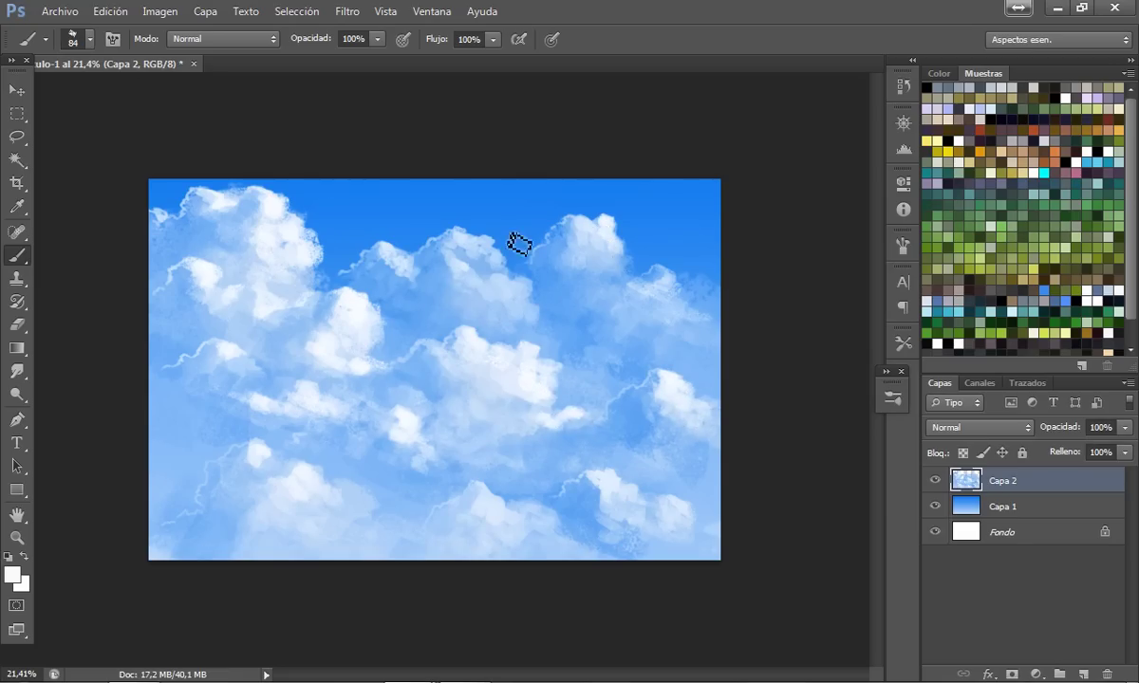
{"action": "left_click_drag", "start_coordinate": [521, 241], "coordinate": [490, 254]}
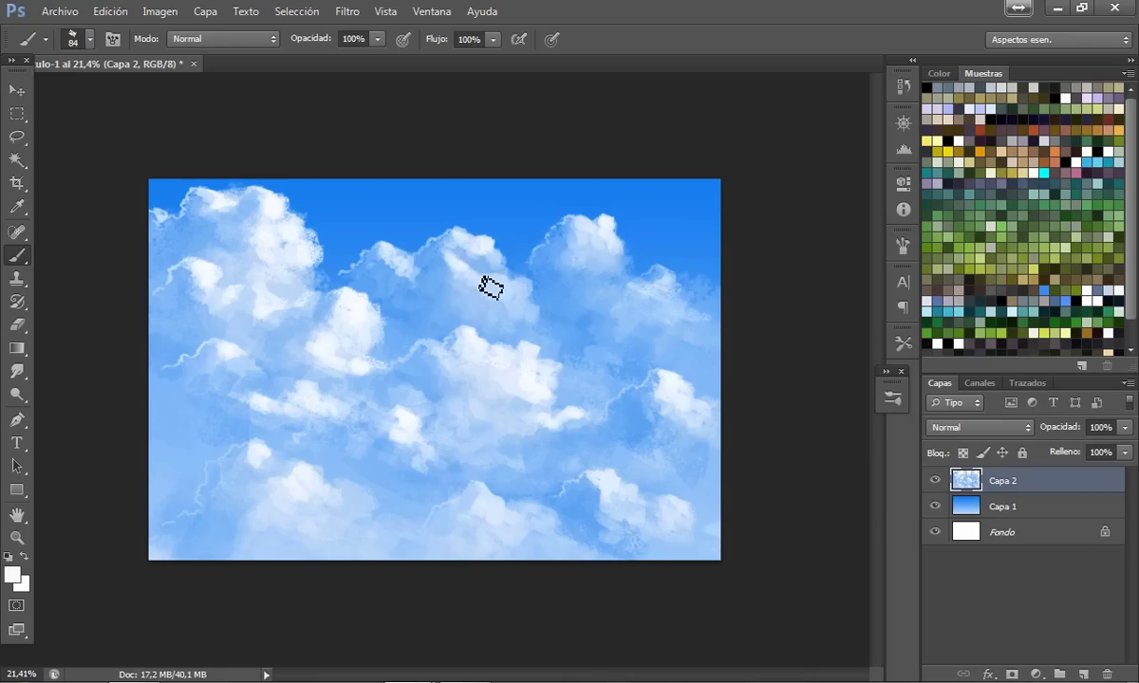
{"action": "left_click_drag", "start_coordinate": [485, 305], "coordinate": [519, 318]}
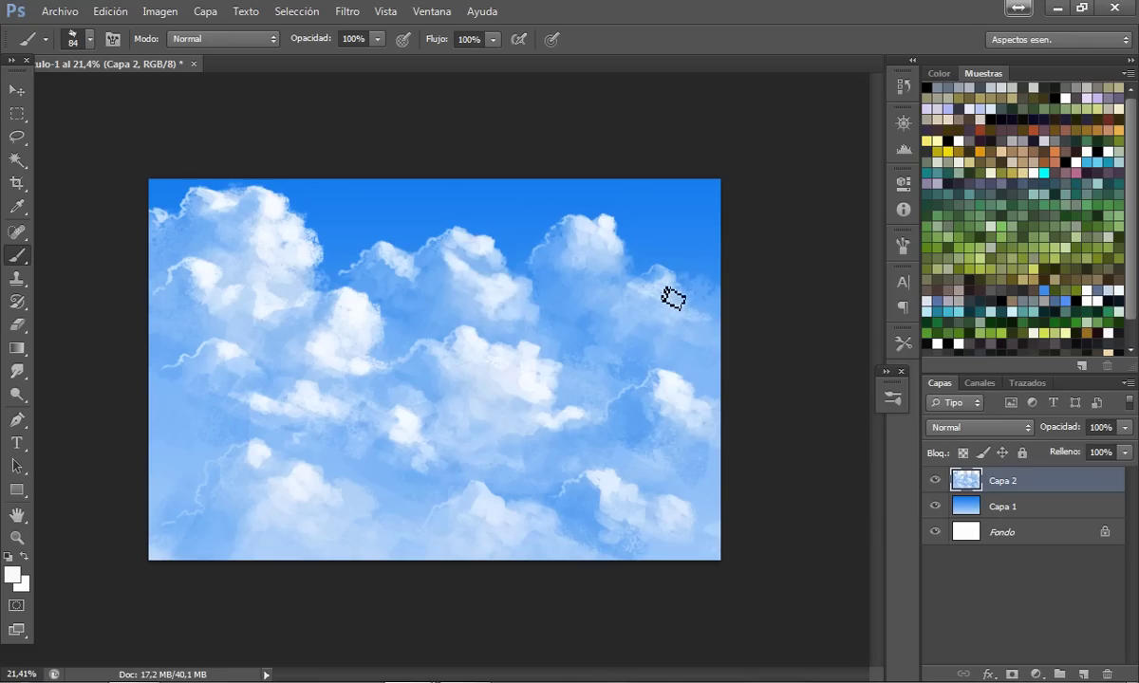
{"action": "left_click_drag", "start_coordinate": [669, 294], "coordinate": [651, 300]}
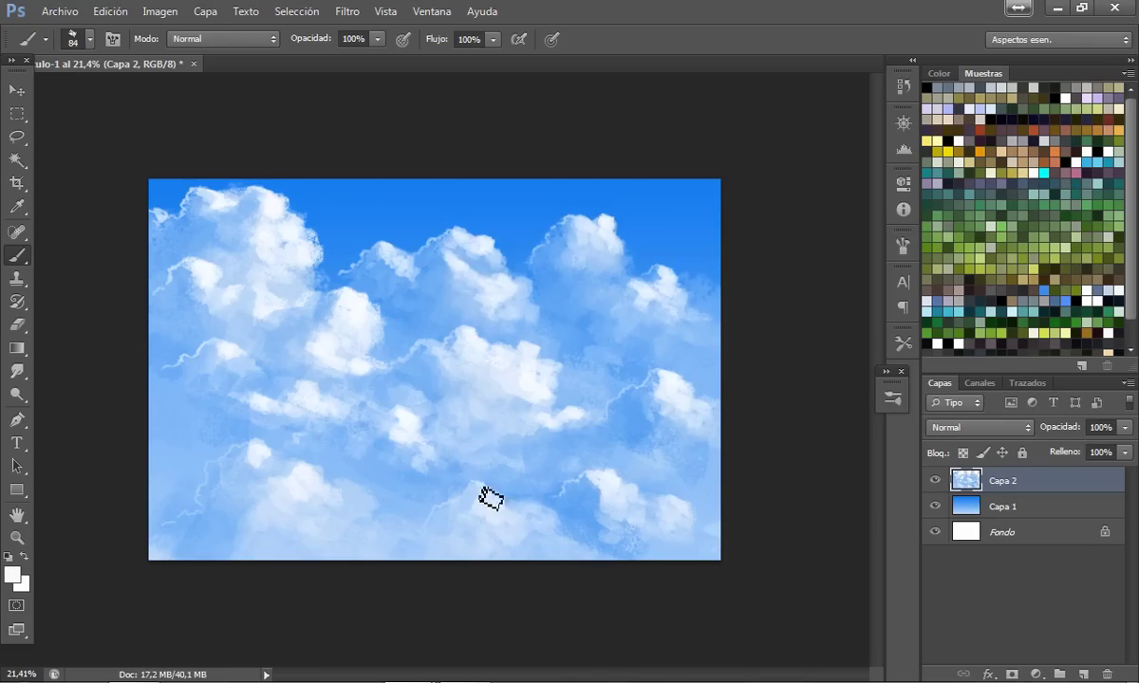
Step: Paint soft light blue along the bottom edge, then shrink the brush to 25 and sample a medium blue
{"action": "left_click", "coordinate": [560, 506], "text": "alt"}
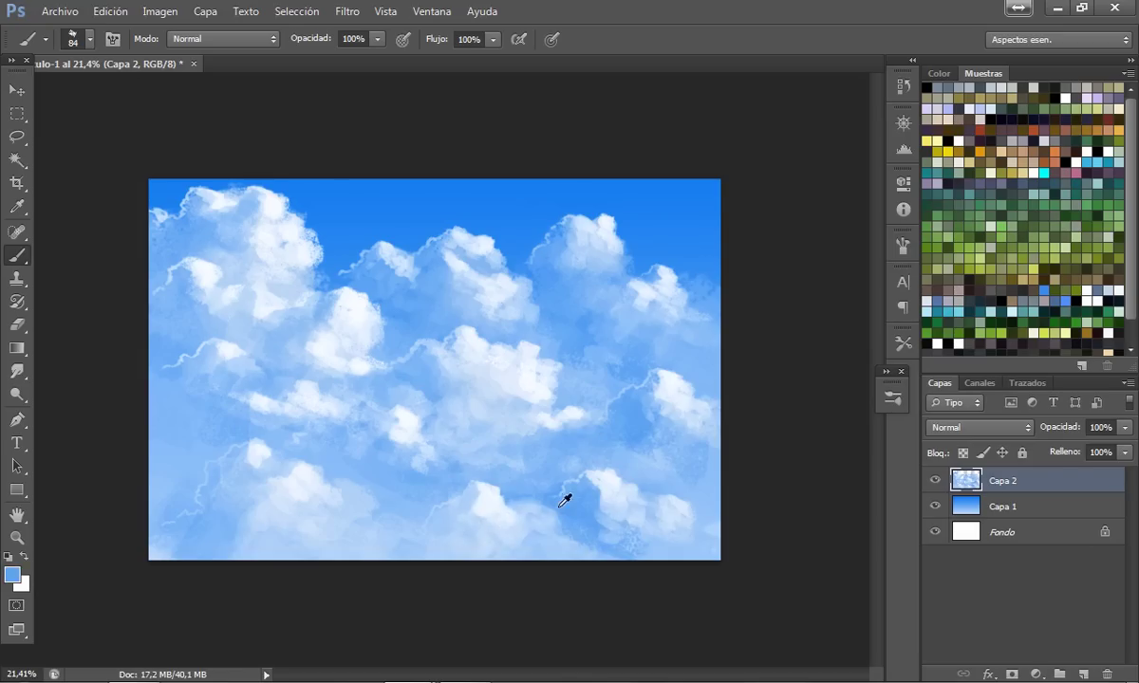
{"action": "left_click_drag", "start_coordinate": [452, 539], "coordinate": [368, 542]}
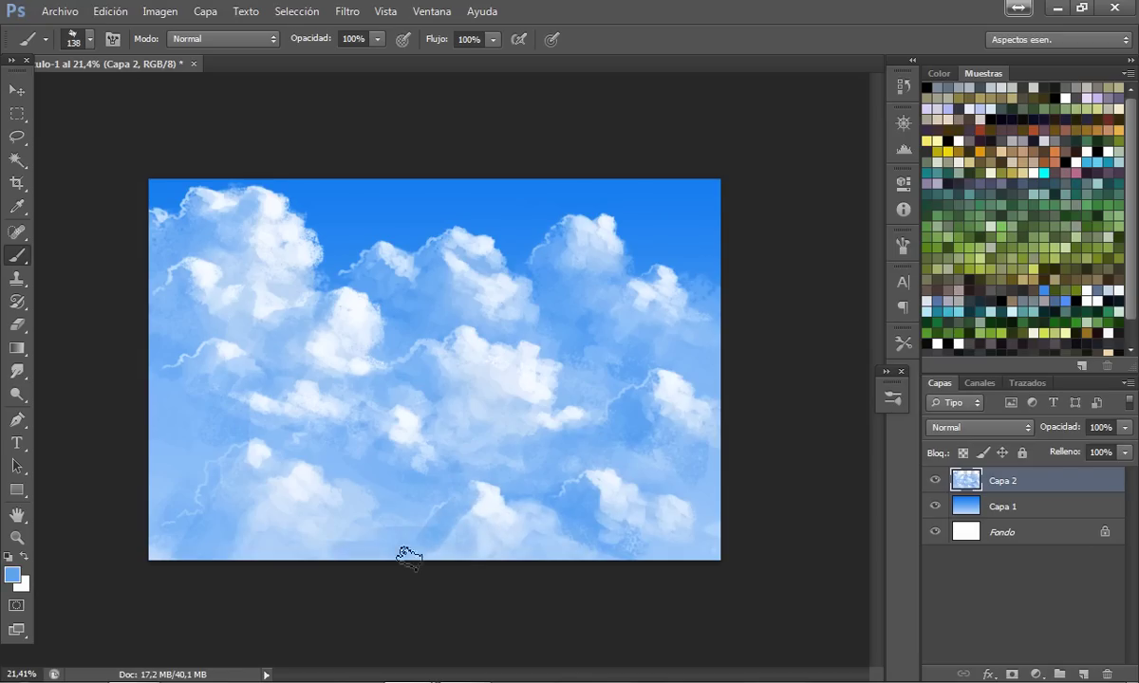
{"action": "left_click", "coordinate": [474, 536], "text": "alt"}
{"action": "right_click", "coordinate": [485, 512], "text": "alt"}
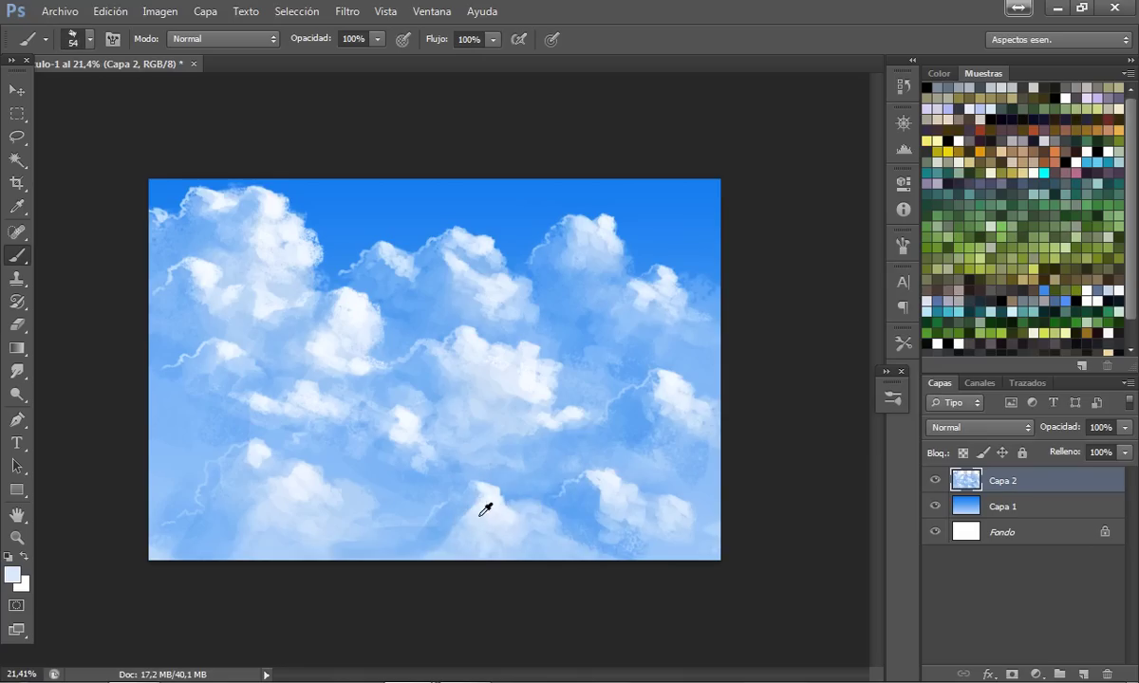
{"action": "right_click", "coordinate": [464, 519], "text": "alt"}
{"action": "right_click", "coordinate": [495, 493], "text": "alt"}
{"action": "right_click", "coordinate": [494, 494], "text": "alt"}
{"action": "left_click", "coordinate": [452, 517], "text": "alt"}
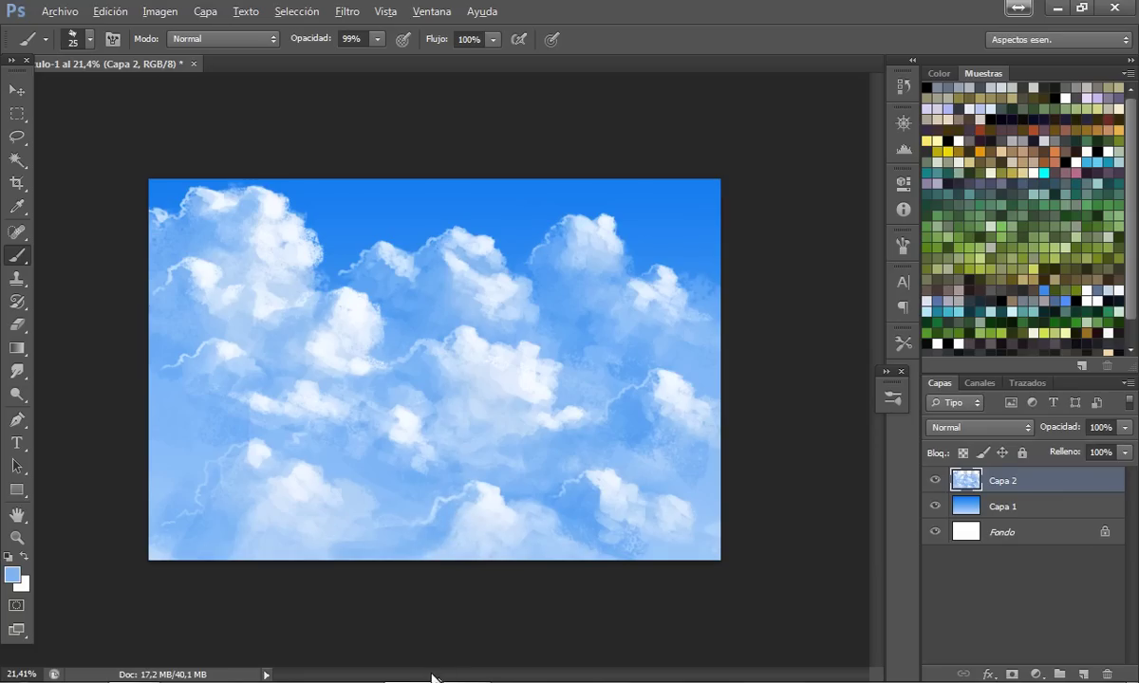
Step: Sample light blue-white, restore 100% opacity, enlarge the brush to 42 and pick white
{"action": "scroll", "coordinate": [580, 363], "scroll_direction": "down", "scroll_amount": 2, "text": "alt"}
{"action": "scroll", "coordinate": [446, 442], "scroll_direction": "down", "scroll_amount": 2, "text": "alt"}
{"action": "scroll", "coordinate": [384, 547], "scroll_direction": "up", "scroll_amount": 3, "text": "alt"}
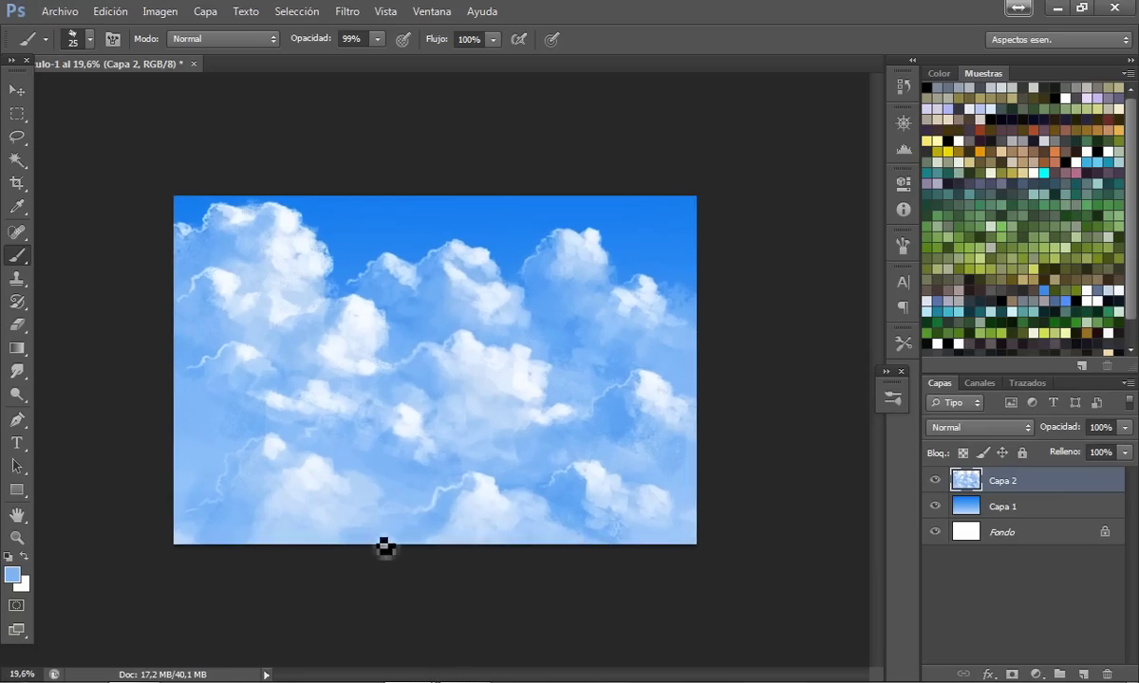
{"action": "scroll", "coordinate": [385, 538], "scroll_direction": "up", "scroll_amount": 2, "text": "alt"}
{"action": "scroll", "coordinate": [389, 555], "scroll_direction": "up", "scroll_amount": 1, "text": "alt"}
{"action": "scroll", "coordinate": [389, 564], "scroll_direction": "up", "scroll_amount": 1, "text": "alt"}
{"action": "scroll", "coordinate": [384, 568], "scroll_direction": "up", "scroll_amount": 1, "text": "alt"}
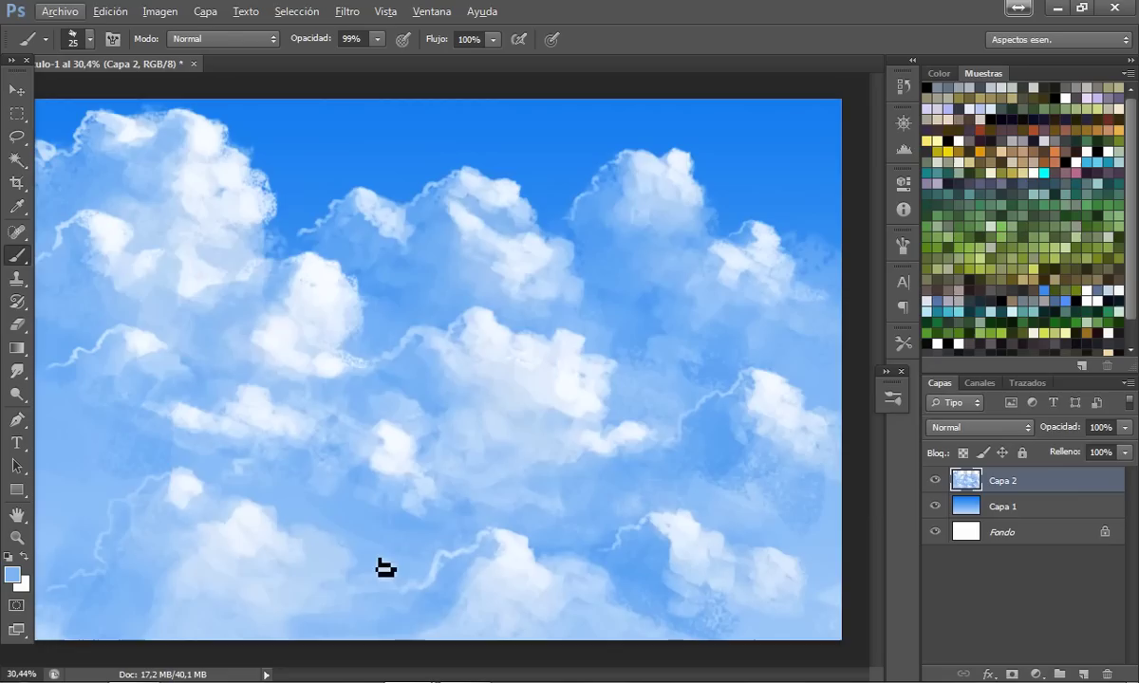
{"action": "scroll", "coordinate": [379, 572], "scroll_direction": "down", "scroll_amount": 1, "text": "alt"}
{"action": "scroll", "coordinate": [333, 462], "scroll_direction": "down", "scroll_amount": 1, "text": "alt"}
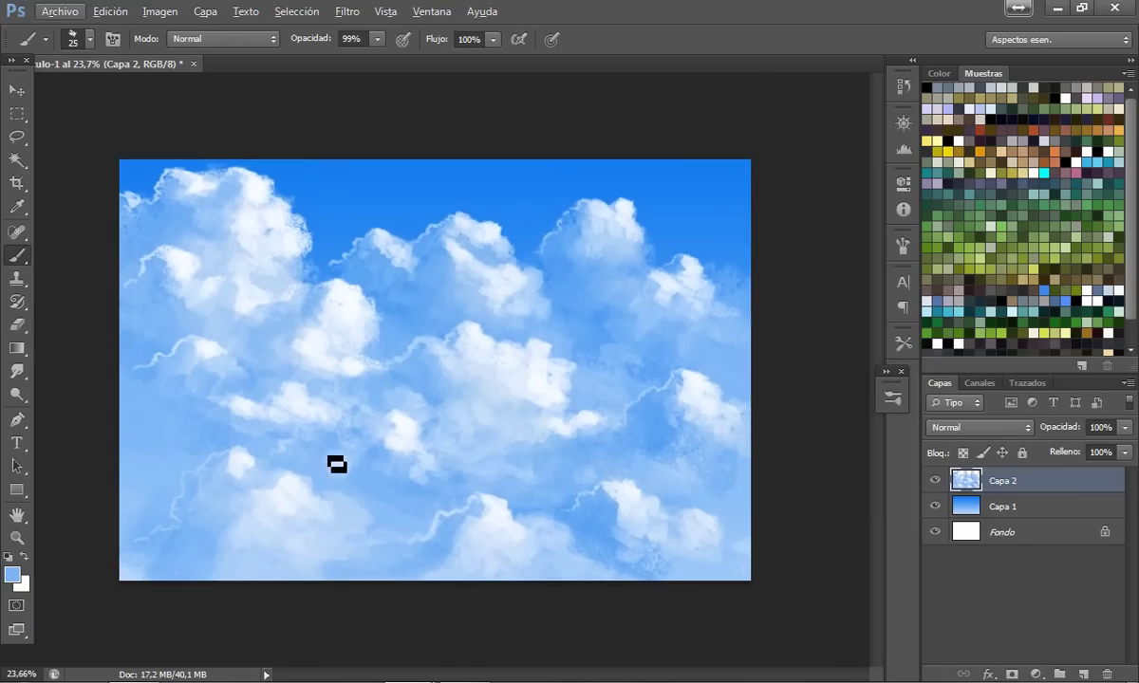
{"action": "left_click", "coordinate": [245, 402], "text": "alt"}
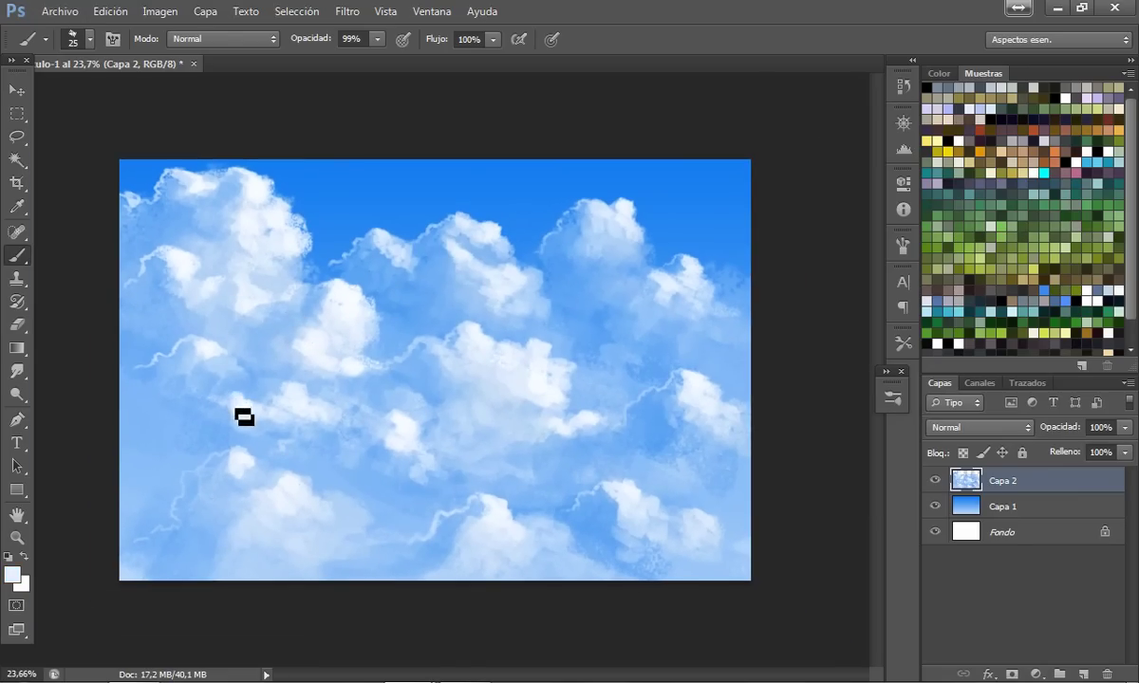
{"action": "mouse_move", "coordinate": [230, 401]}
{"action": "left_mouse_down"}
{"action": "mouse_move", "coordinate": [233, 415]}
{"action": "mouse_move", "coordinate": [221, 408]}
{"action": "left_mouse_up"}
{"action": "left_click_drag", "start_coordinate": [280, 311], "coordinate": [278, 323]}
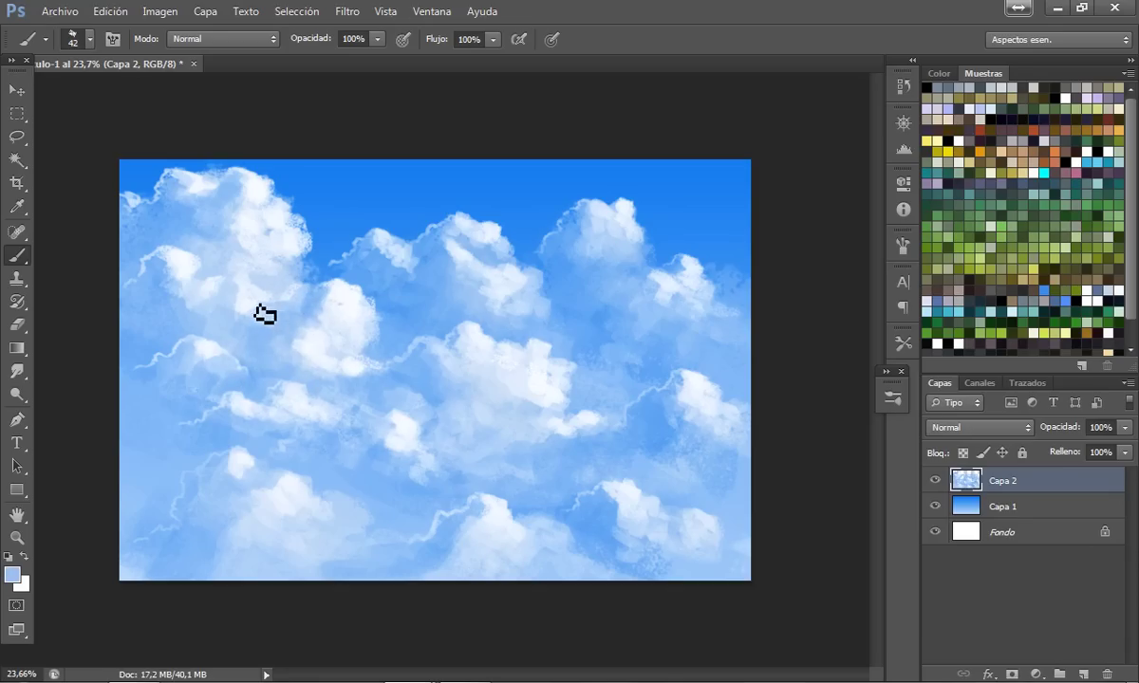
{"action": "left_click", "coordinate": [324, 347], "text": "alt"}
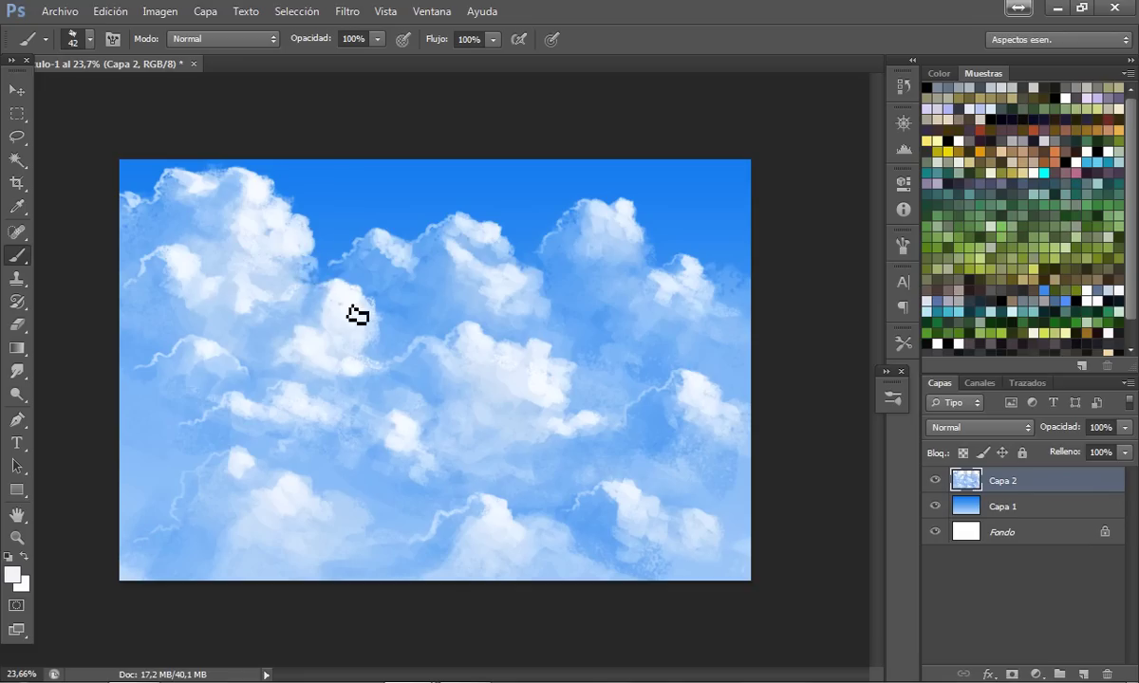
Step: Add a new layer and lasso a first seagull shape in the top-right sky
{"action": "left_click", "coordinate": [1083, 675]}
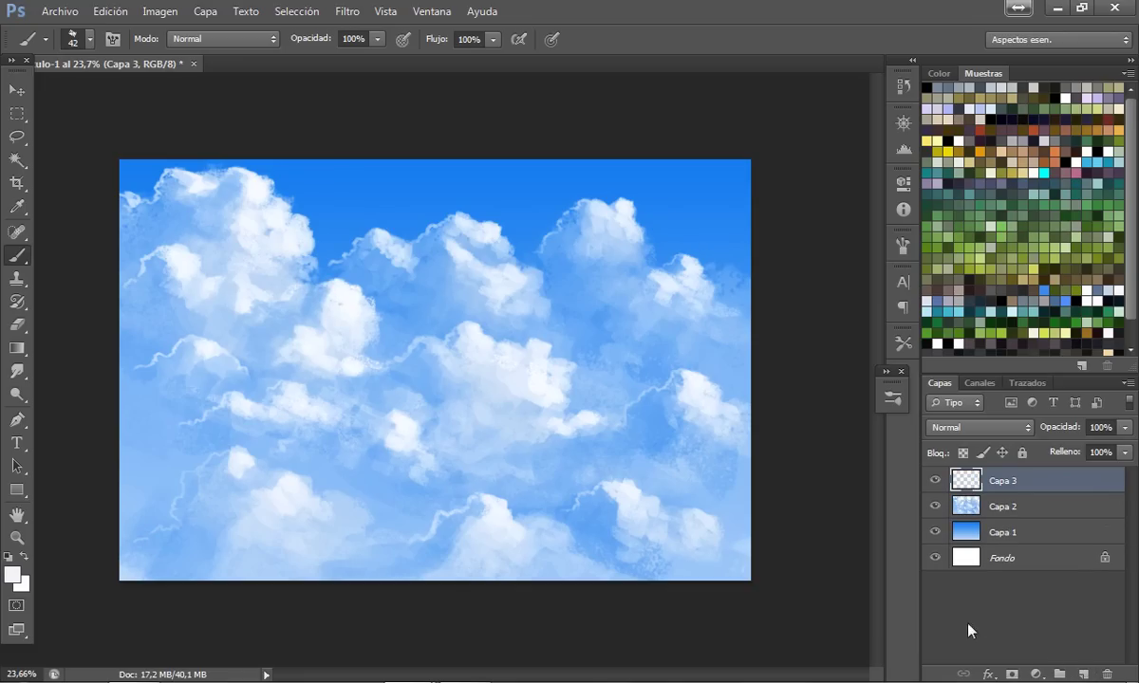
{"action": "key", "text": "l"}
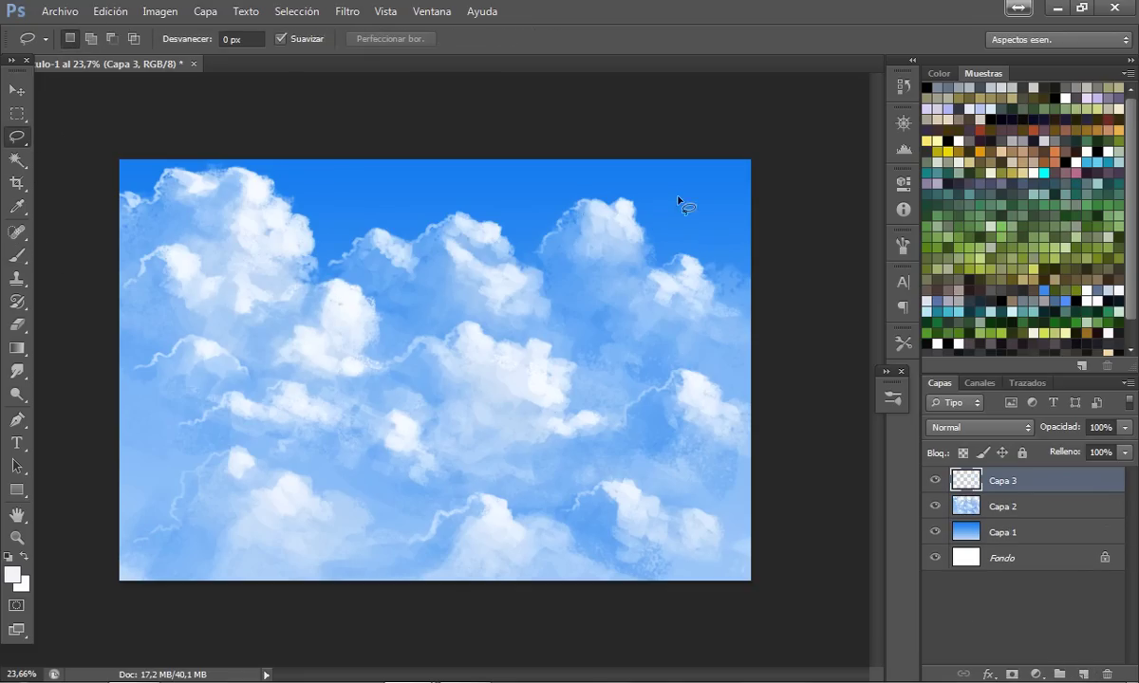
{"action": "left_click_drag", "start_coordinate": [698, 191], "coordinate": [656, 187]}
{"action": "left_click_drag", "start_coordinate": [700, 207], "coordinate": [722, 218]}
{"action": "left_click_drag", "start_coordinate": [697, 190], "coordinate": [697, 189]}
Step: Add three more seagull outlines near the top of the sky to the selection
{"action": "key", "text": "shift"}
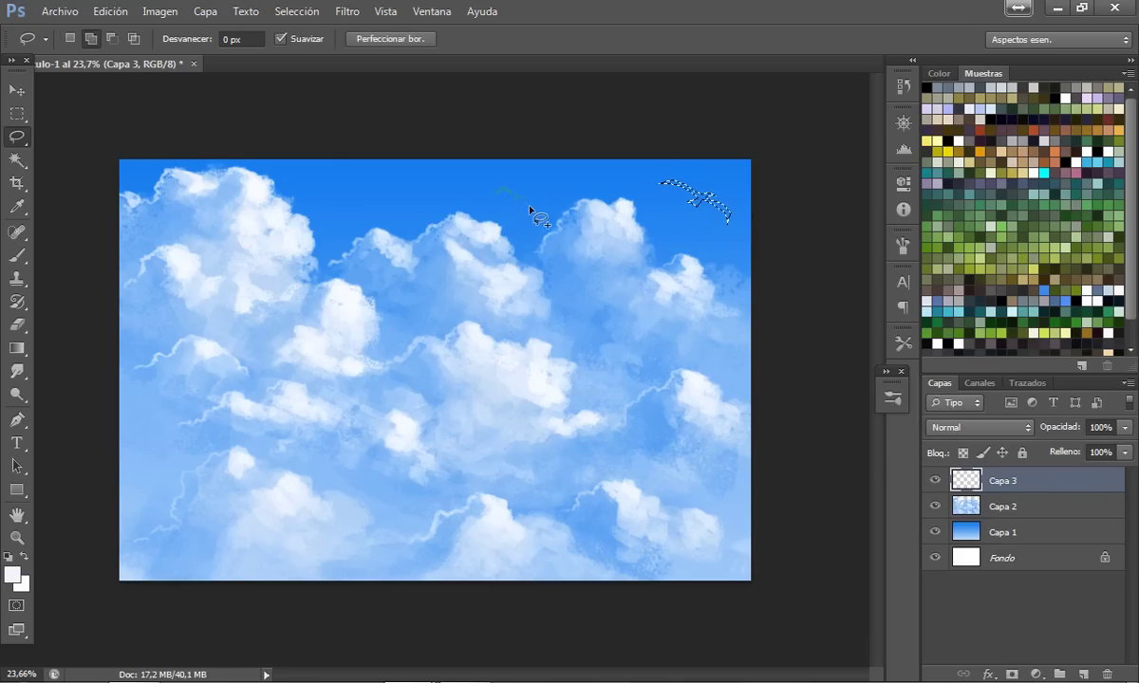
{"action": "left_click_drag", "start_coordinate": [517, 185], "coordinate": [500, 195]}
{"action": "left_click_drag", "start_coordinate": [419, 184], "coordinate": [424, 186]}
{"action": "left_click_drag", "start_coordinate": [551, 176], "coordinate": [626, 178]}
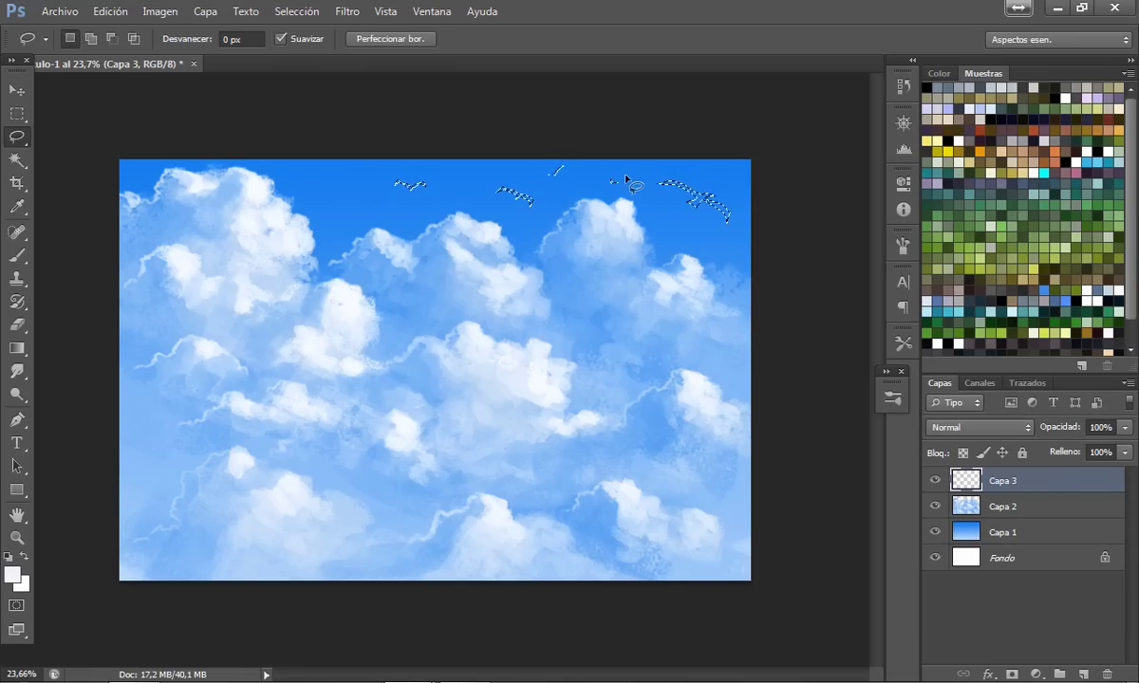
Step: On a new layer, paint the seagull selections solid white and deselect
{"action": "left_click", "coordinate": [1083, 674]}
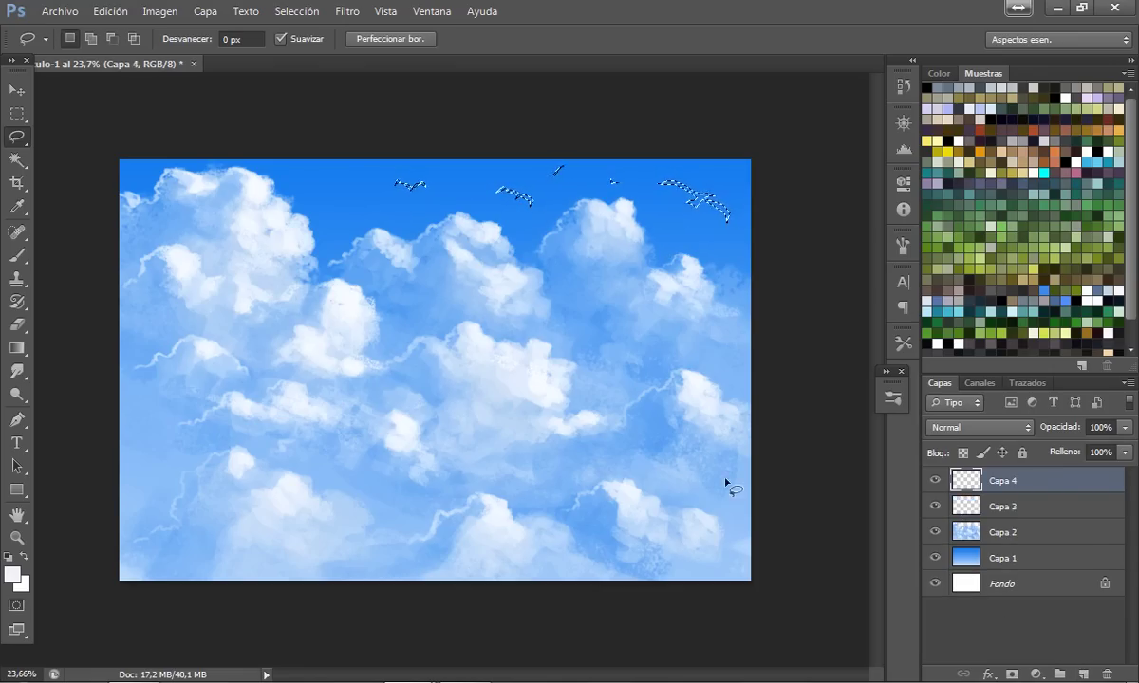
{"action": "left_click", "coordinate": [17, 255]}
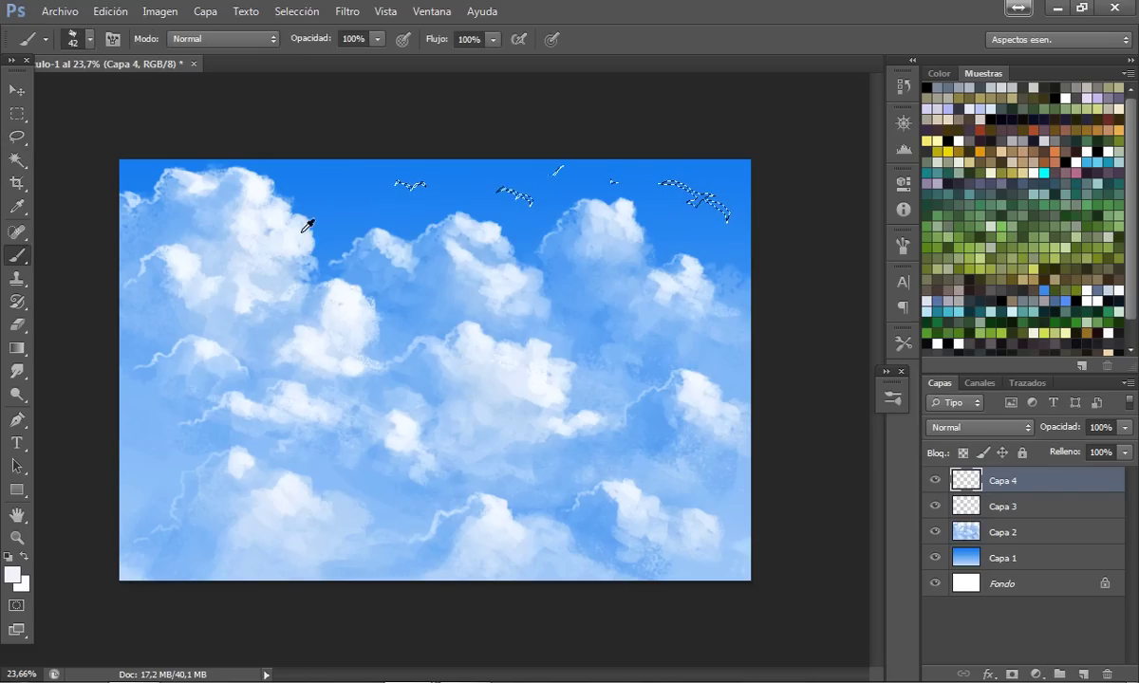
{"action": "left_click_drag", "start_coordinate": [399, 185], "coordinate": [699, 273]}
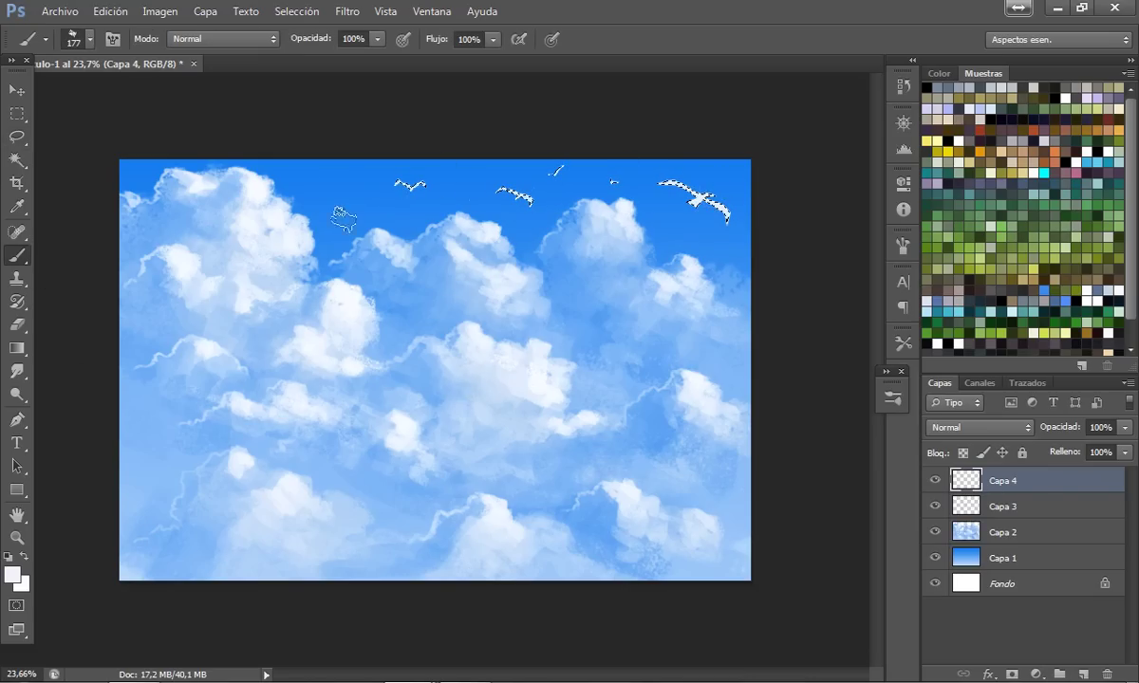
{"action": "left_click", "coordinate": [296, 11]}
{"action": "left_click", "coordinate": [318, 48]}
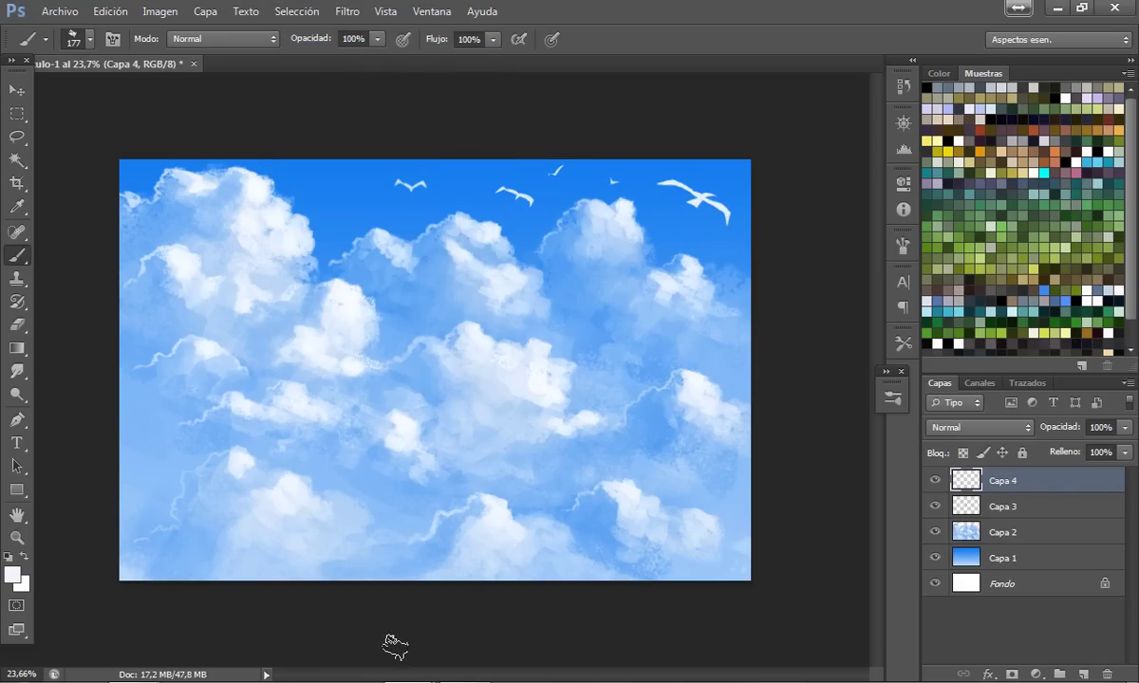
{"action": "scroll", "coordinate": [403, 644], "scroll_direction": "down", "scroll_amount": 2}
{"action": "scroll", "coordinate": [402, 653], "scroll_direction": "down", "scroll_amount": 1}
{"action": "scroll", "coordinate": [401, 654], "scroll_direction": "up", "scroll_amount": 2}
{"action": "scroll", "coordinate": [410, 645], "scroll_direction": "up", "scroll_amount": 1}
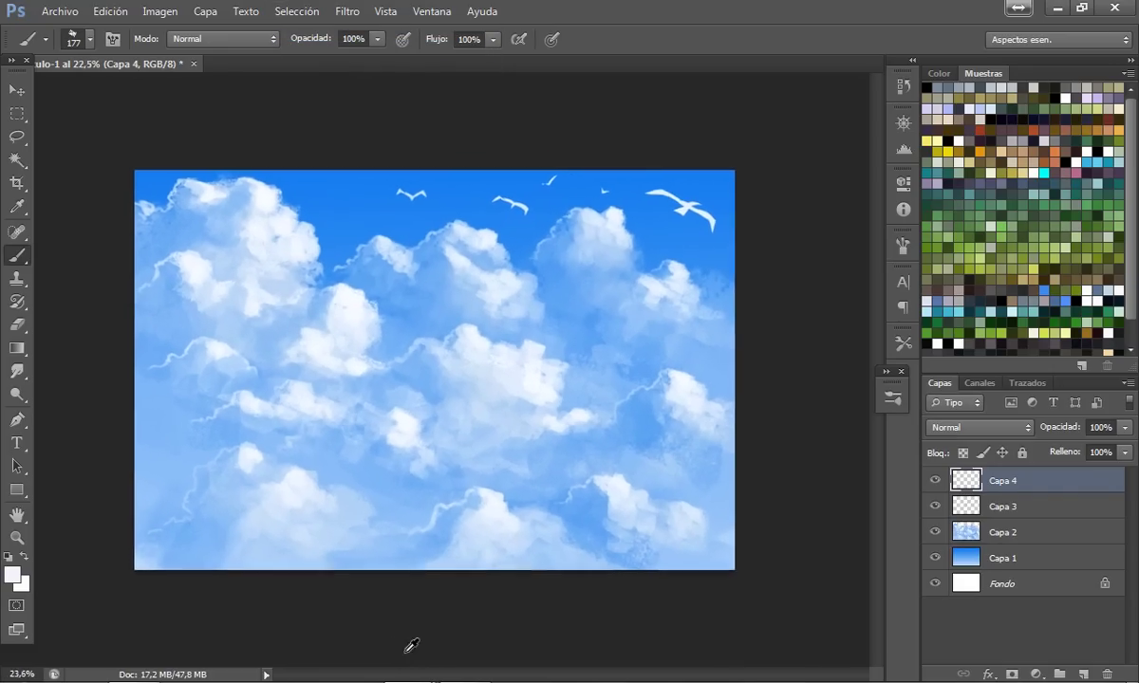
{"action": "scroll", "coordinate": [411, 645], "scroll_direction": "up", "scroll_amount": 1}
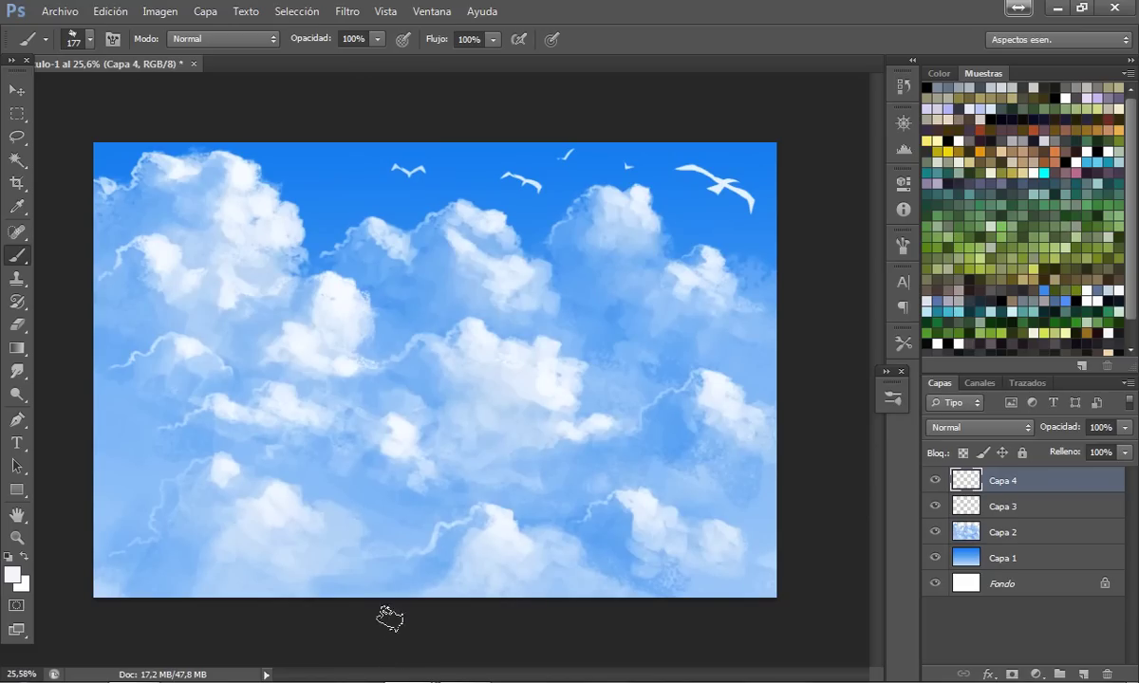
{"action": "left_click", "coordinate": [17, 136]}
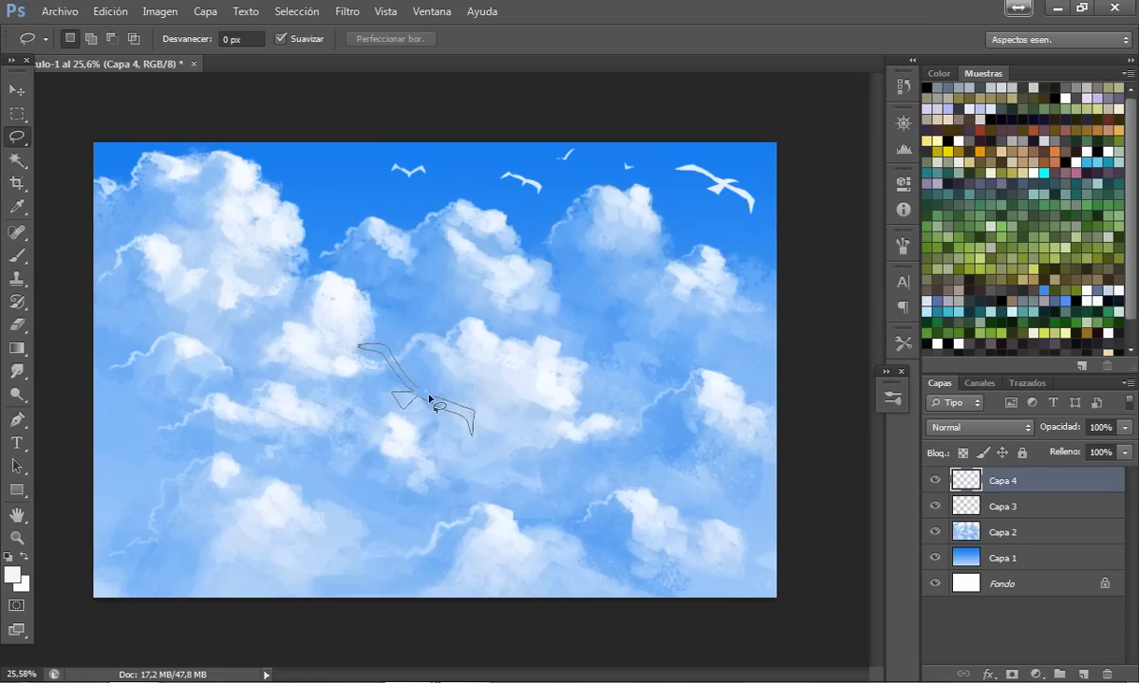
Step: Lasso a large seagull over the central clouds, paint it white, and deselect
{"action": "left_click_drag", "start_coordinate": [438, 391], "coordinate": [410, 396]}
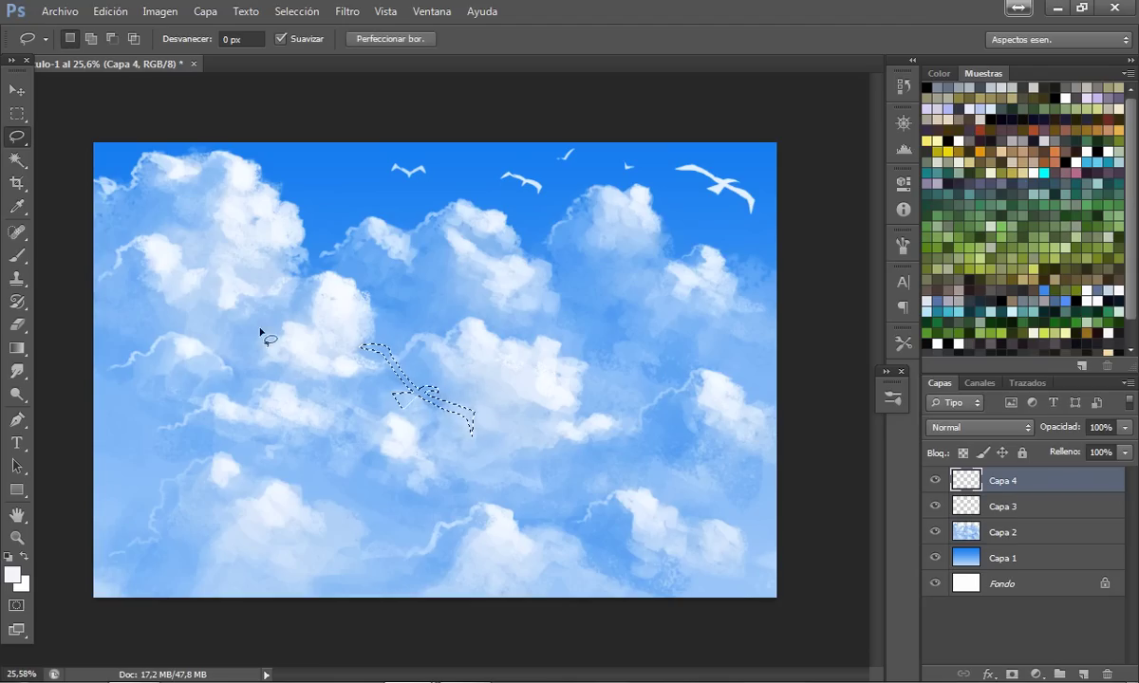
{"action": "key", "text": "b"}
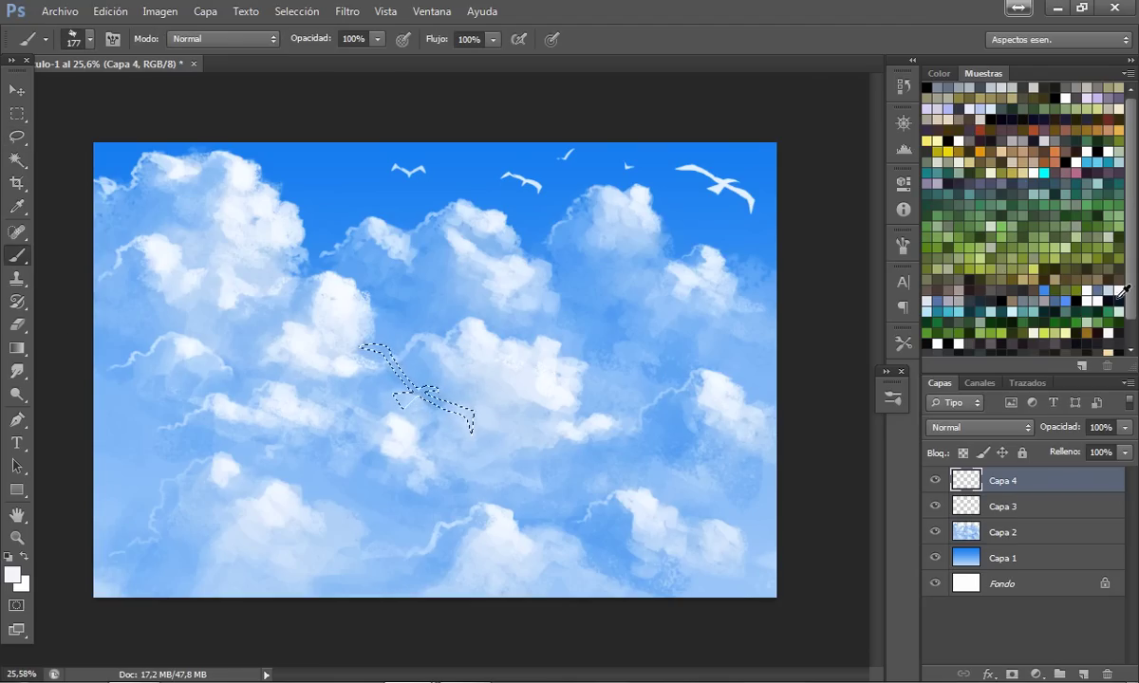
{"action": "mouse_move", "coordinate": [495, 406]}
{"action": "left_mouse_down"}
{"action": "mouse_move", "coordinate": [463, 360]}
{"action": "mouse_move", "coordinate": [345, 436]}
{"action": "left_mouse_up"}
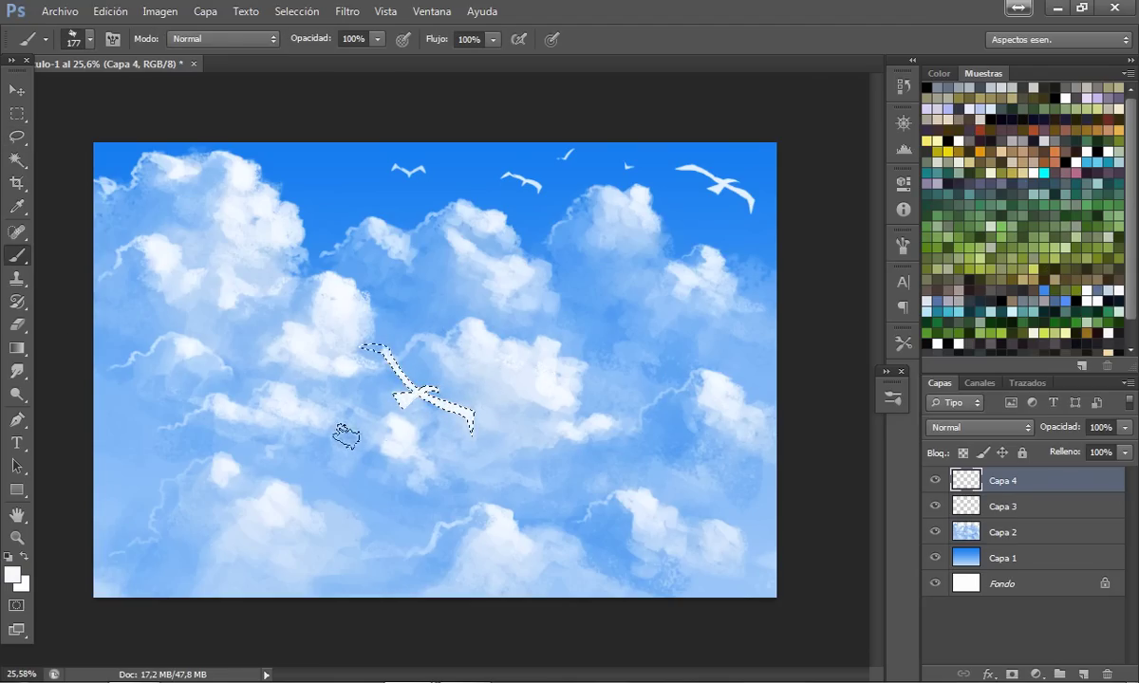
{"action": "left_click_drag", "start_coordinate": [437, 375], "coordinate": [408, 375]}
{"action": "left_click", "coordinate": [297, 11]}
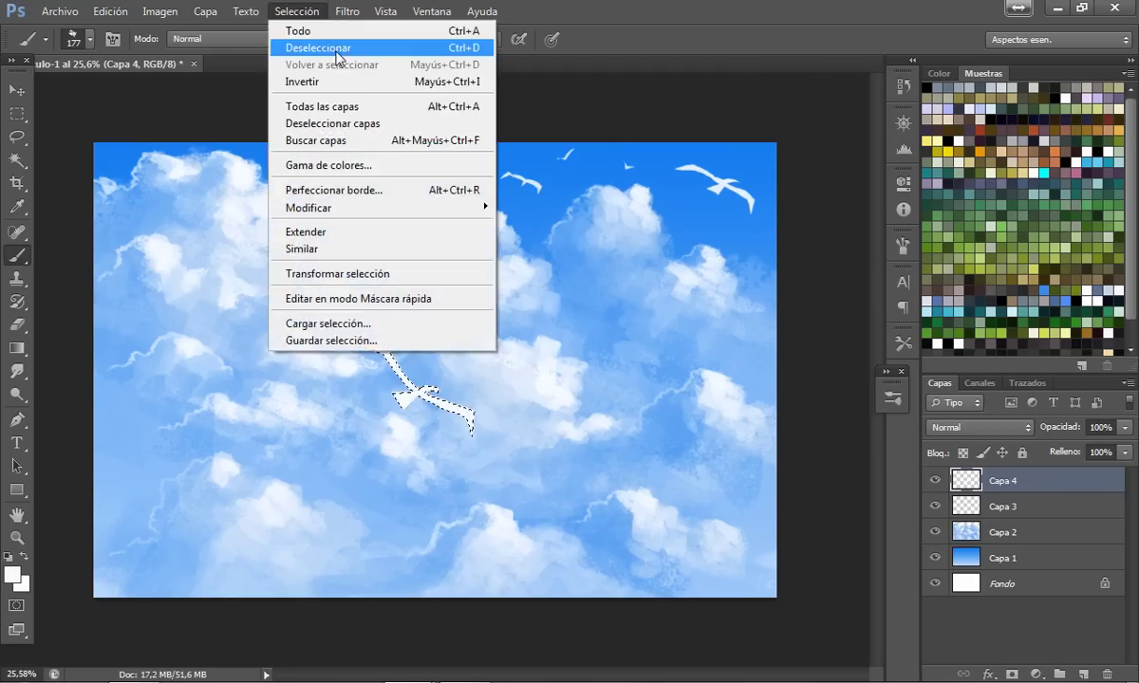
{"action": "left_click", "coordinate": [294, 46]}
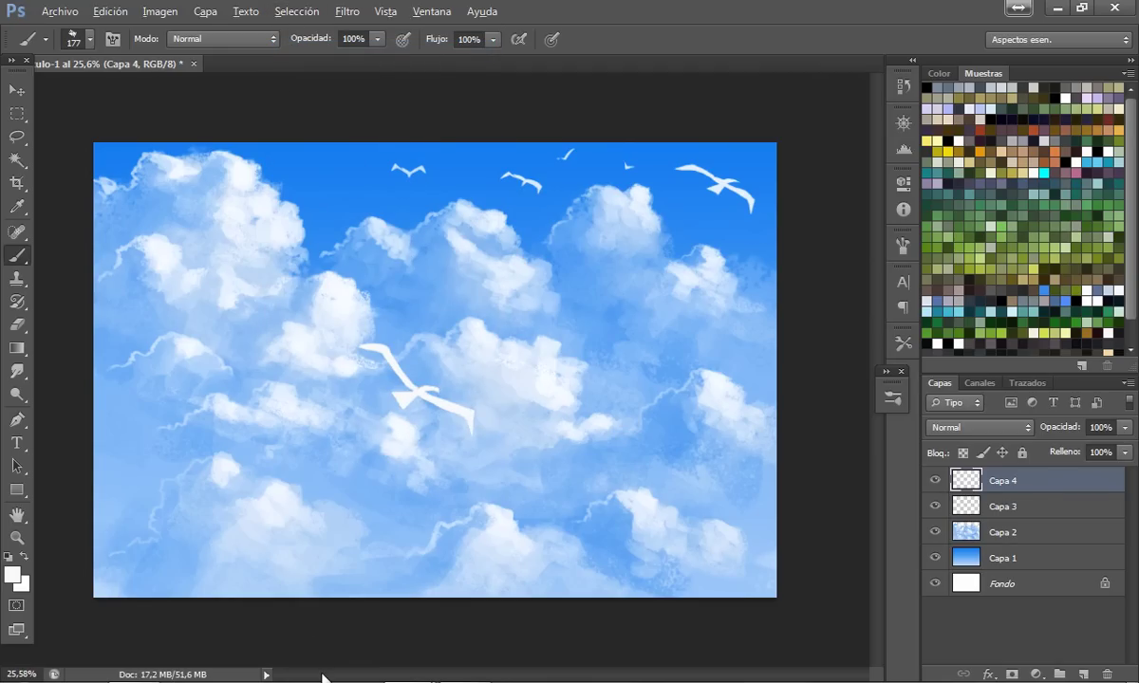
{"action": "scroll", "coordinate": [470, 337], "scroll_direction": "down", "scroll_amount": 3}
{"action": "scroll", "coordinate": [363, 560], "scroll_direction": "up", "scroll_amount": 1}
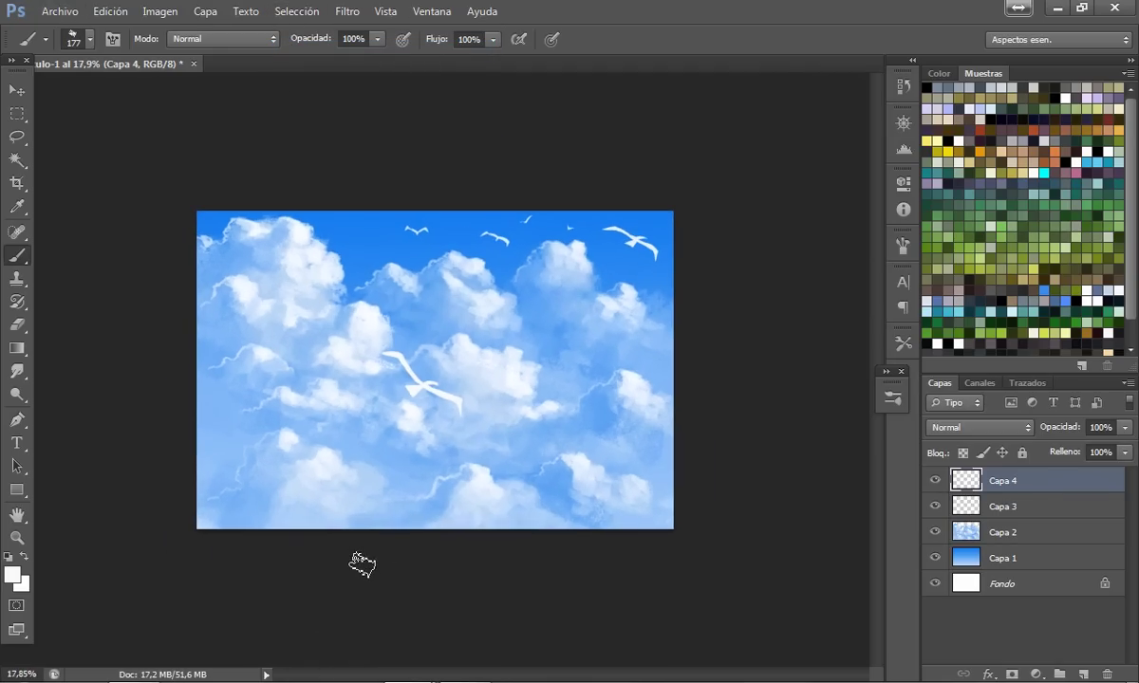
{"action": "scroll", "coordinate": [351, 600], "scroll_direction": "up", "scroll_amount": 1}
{"action": "scroll", "coordinate": [352, 600], "scroll_direction": "up", "scroll_amount": 1}
{"action": "scroll", "coordinate": [343, 603], "scroll_direction": "up", "scroll_amount": 1}
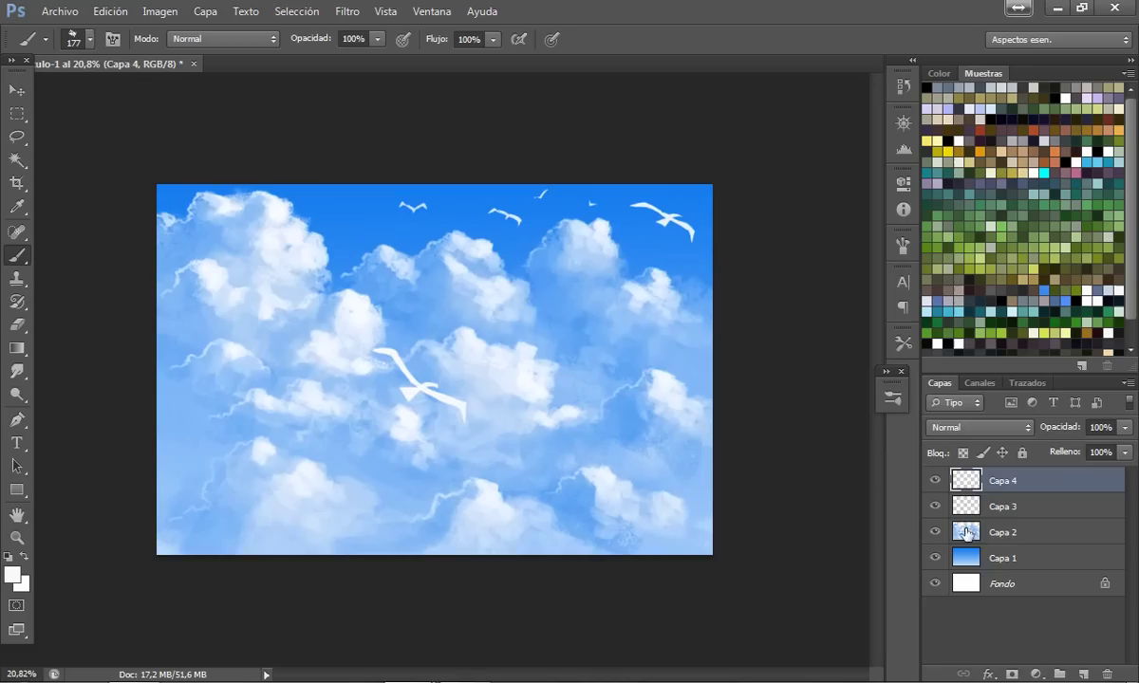
Step: Make Capa 2 active, sample a light cloud blue and set a fine brush tip
{"action": "left_click", "coordinate": [1002, 533]}
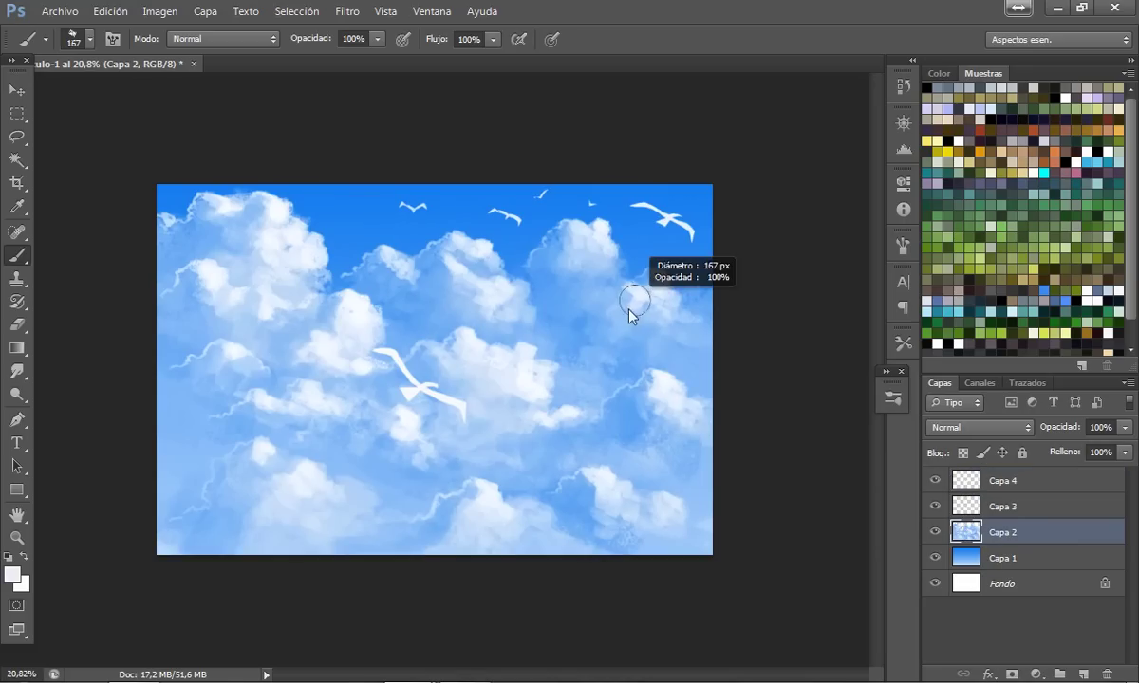
{"action": "key", "text": "bracketleft"}
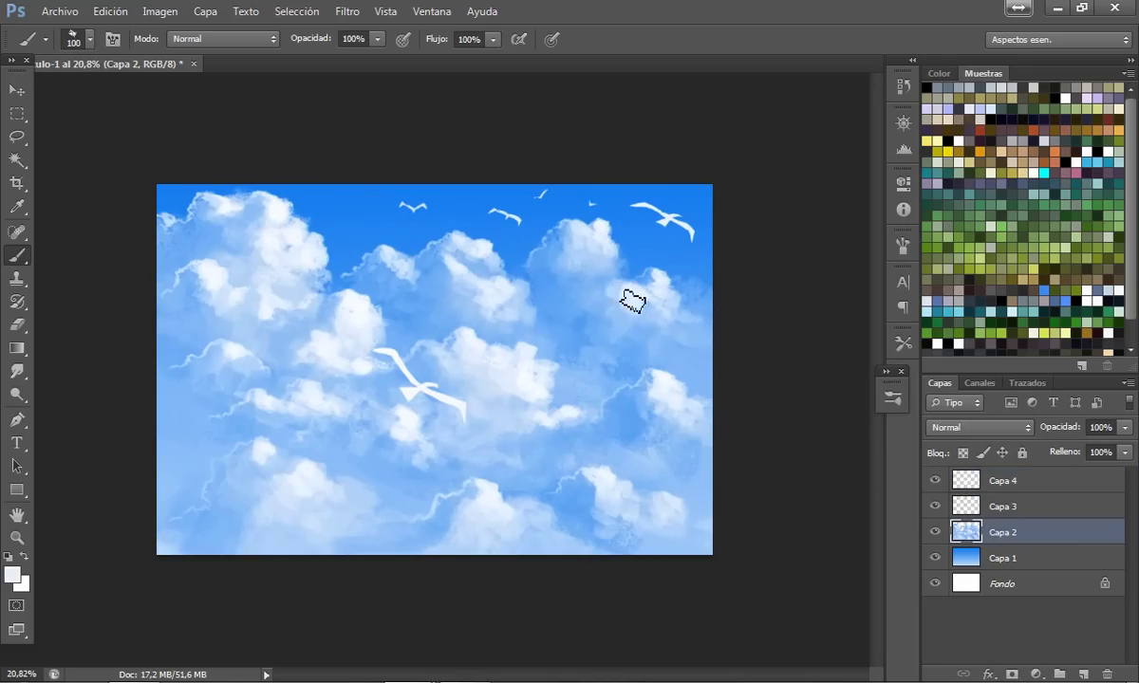
{"action": "left_click", "coordinate": [627, 295], "text": "alt"}
{"action": "mouse_move", "coordinate": [627, 295]}
{"action": "left_mouse_down"}
{"action": "mouse_move", "coordinate": [637, 299]}
{"action": "mouse_move", "coordinate": [622, 292]}
{"action": "mouse_move", "coordinate": [627, 330]}
{"action": "mouse_move", "coordinate": [600, 360]}
{"action": "mouse_move", "coordinate": [613, 374]}
{"action": "mouse_move", "coordinate": [594, 376]}
{"action": "left_mouse_up"}
{"action": "key", "text": "bracketright"}
{"action": "left_click_drag", "start_coordinate": [545, 345], "coordinate": [542, 348]}
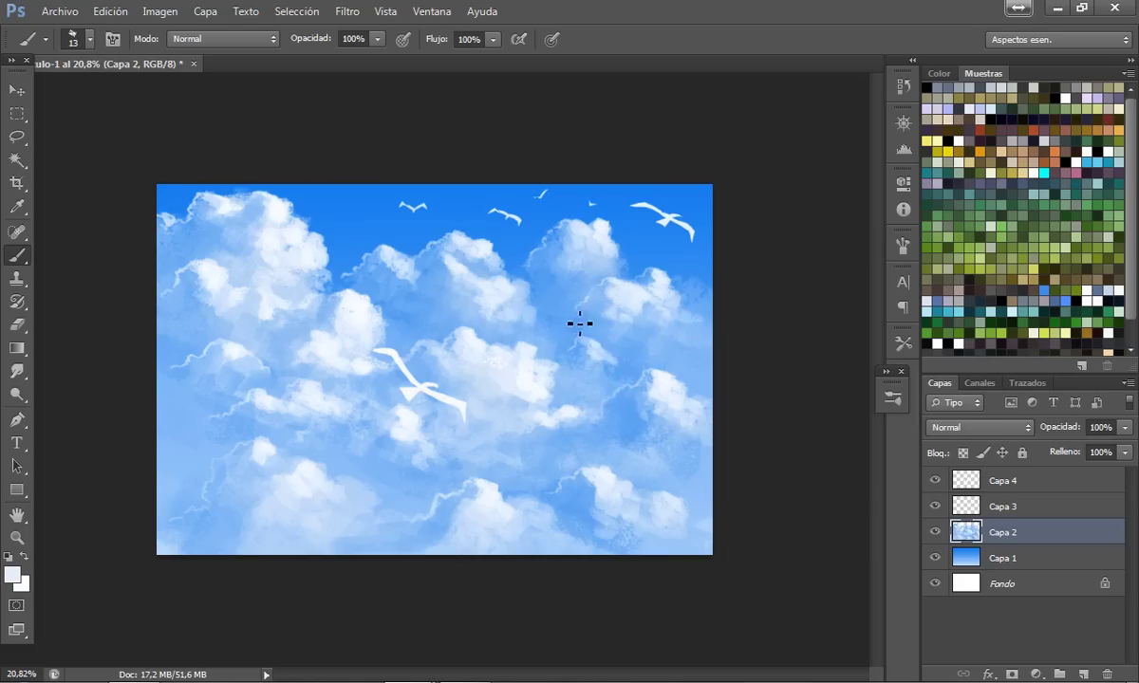
Step: Enlarge the brush and resample light blue, white highlight and sky blue from the clouds
{"action": "scroll", "coordinate": [509, 573], "scroll_direction": "down", "scroll_amount": 2}
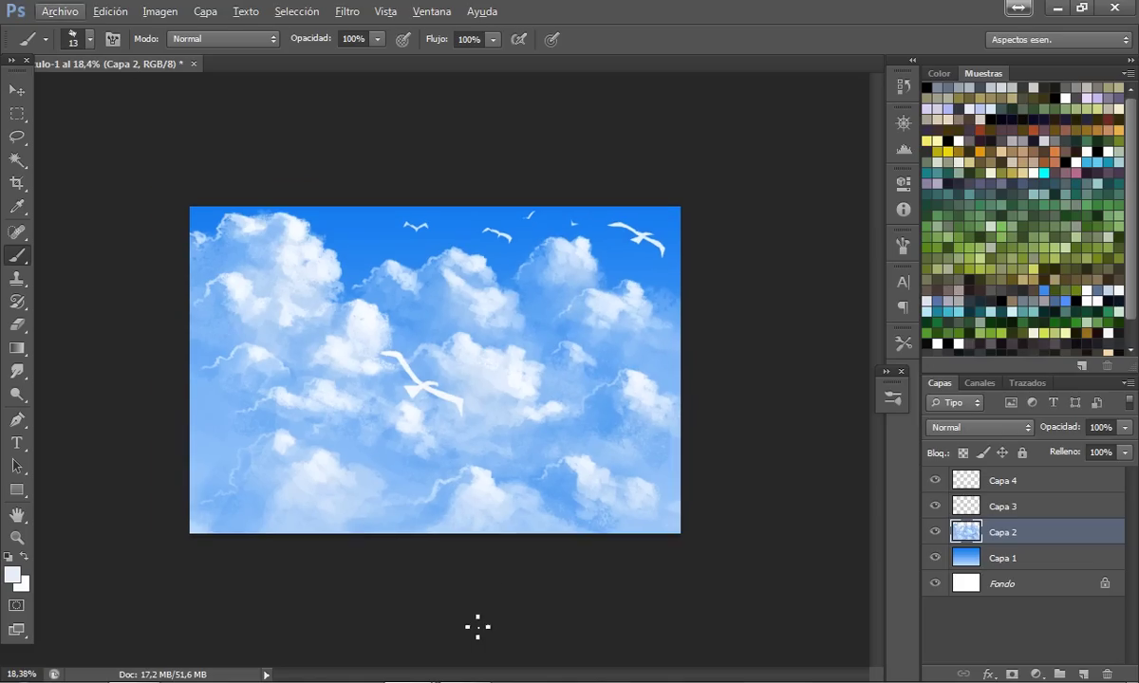
{"action": "scroll", "coordinate": [478, 625], "scroll_direction": "up", "scroll_amount": 2}
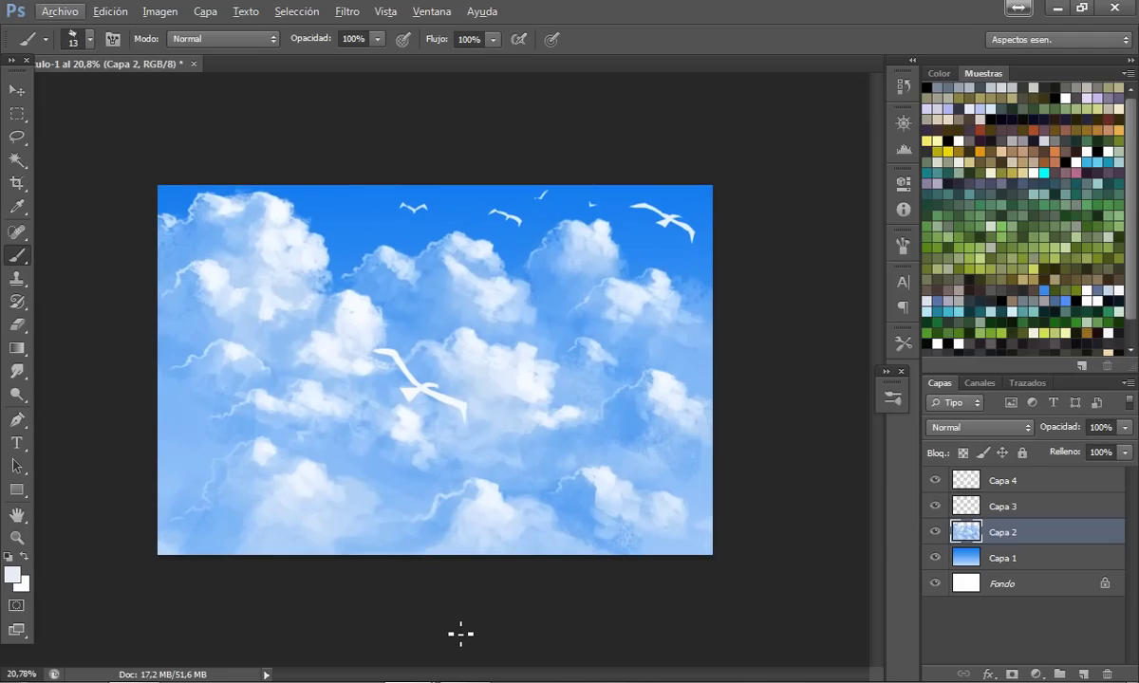
{"action": "scroll", "coordinate": [539, 357], "scroll_direction": "up", "scroll_amount": 1}
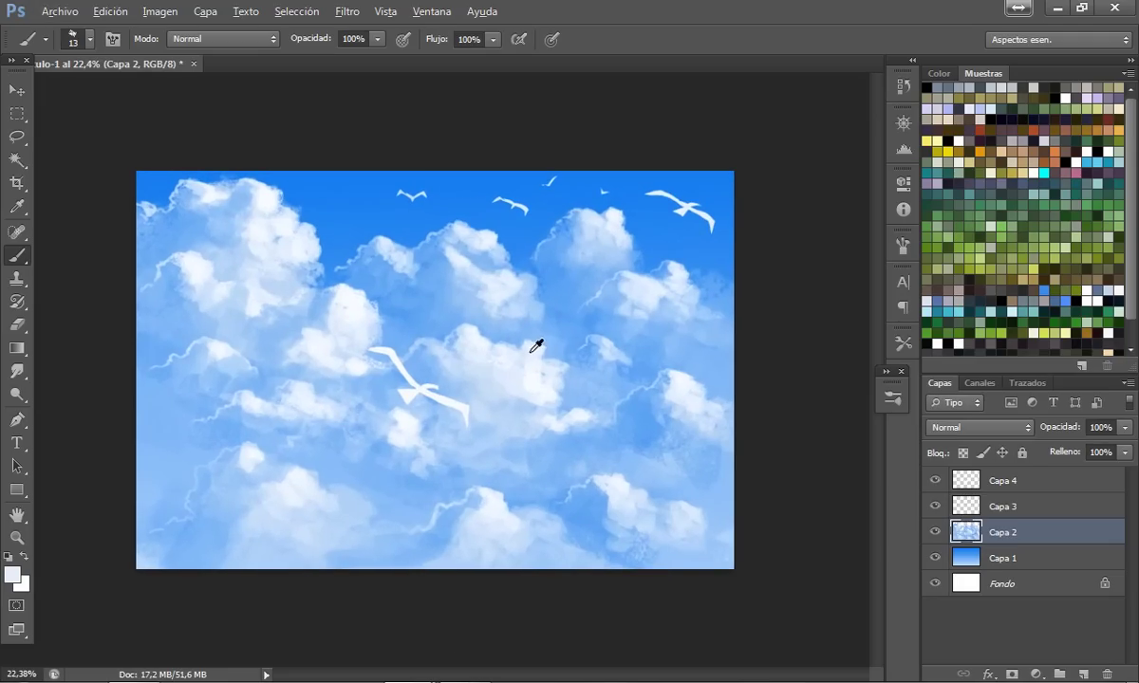
{"action": "left_click_drag", "start_coordinate": [539, 347], "coordinate": [560, 346]}
{"action": "left_click", "coordinate": [540, 353], "text": "alt"}
{"action": "mouse_move", "coordinate": [529, 370]}
{"action": "left_mouse_down"}
{"action": "mouse_move", "coordinate": [542, 354]}
{"action": "mouse_move", "coordinate": [530, 347]}
{"action": "left_mouse_up"}
{"action": "left_click", "coordinate": [542, 372], "text": "alt"}
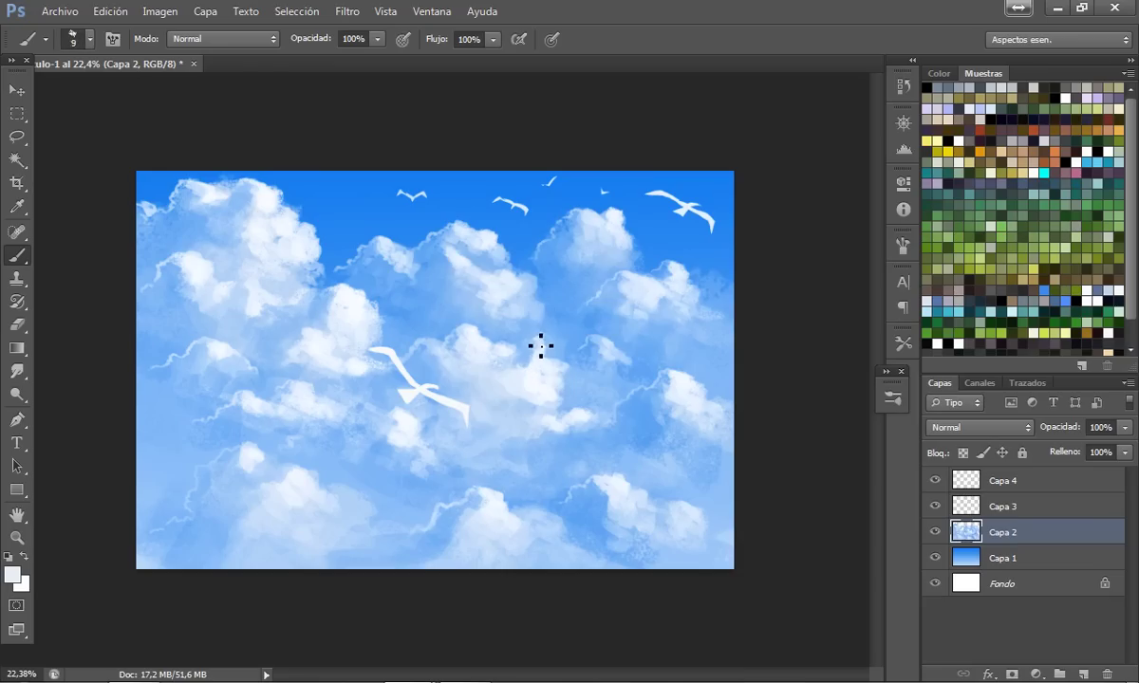
{"action": "left_click", "coordinate": [456, 348], "text": "alt"}
{"action": "scroll", "coordinate": [398, 664], "scroll_direction": "down", "scroll_amount": 2}
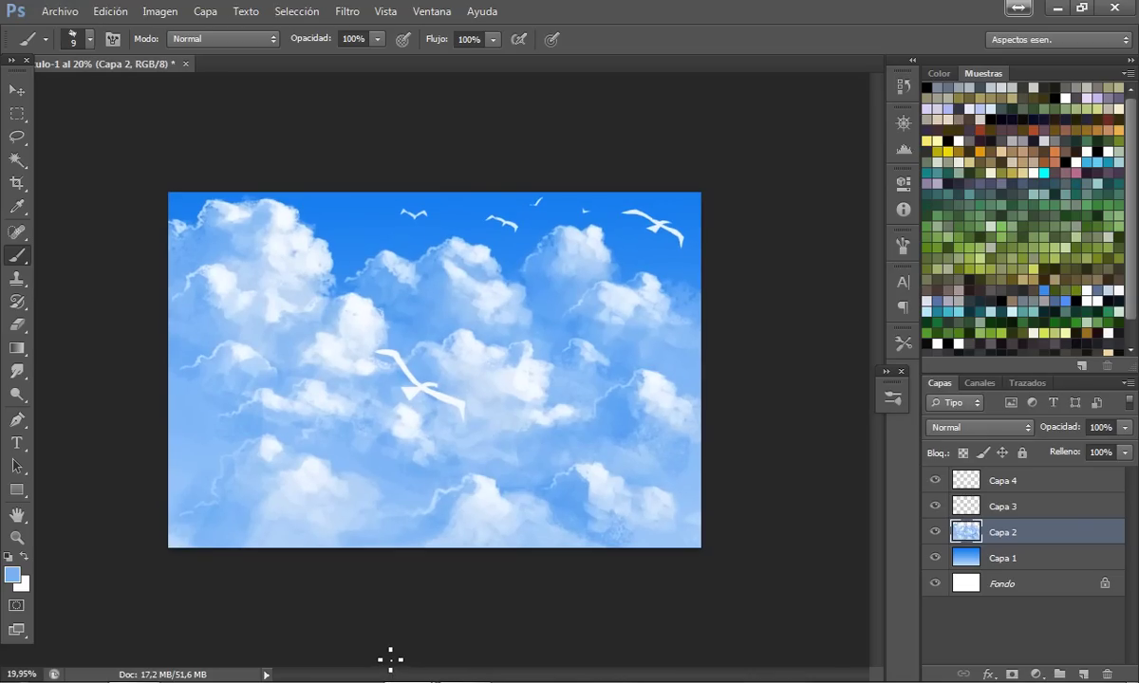
{"action": "scroll", "coordinate": [392, 661], "scroll_direction": "up", "scroll_amount": 1}
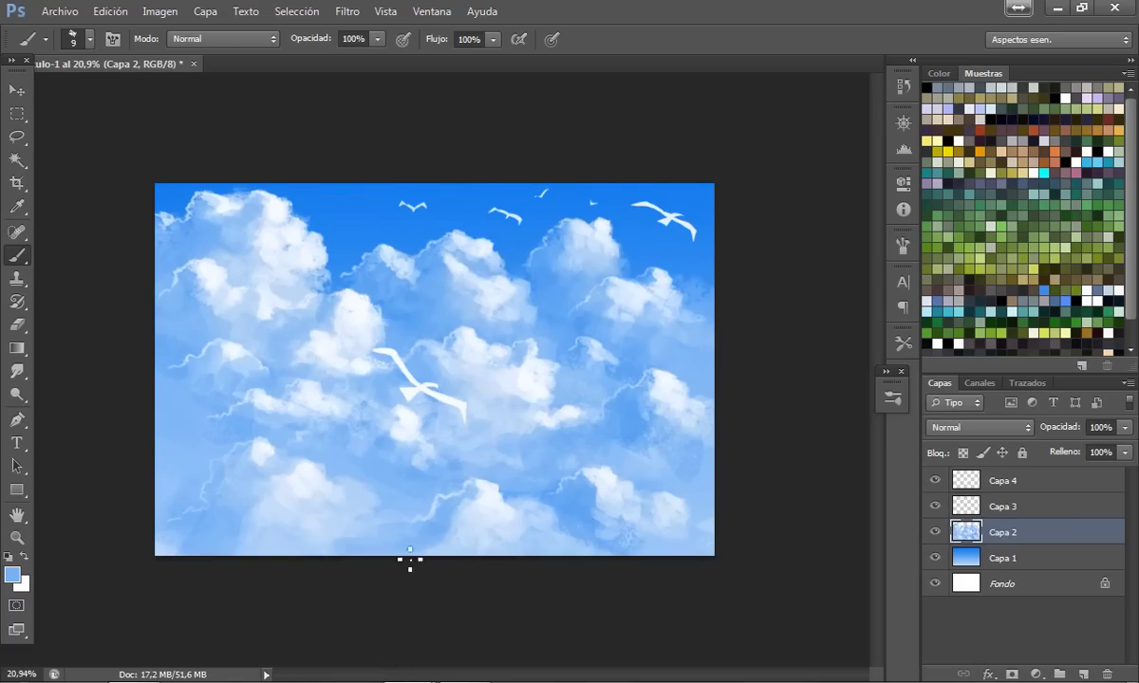
{"action": "scroll", "coordinate": [414, 513], "scroll_direction": "up", "scroll_amount": 3}
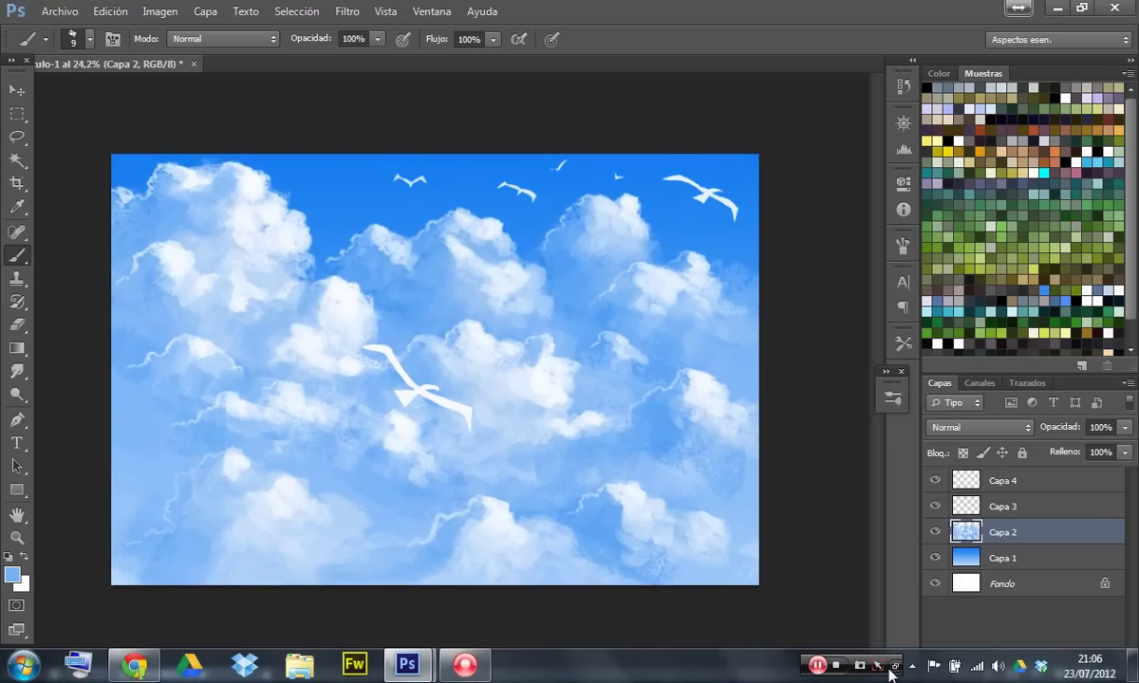
{"action": "scroll", "coordinate": [808, 468], "scroll_direction": "up", "scroll_amount": 1}
{"action": "scroll", "coordinate": [802, 473], "scroll_direction": "up", "scroll_amount": 2}
{"action": "scroll", "coordinate": [803, 477], "scroll_direction": "up", "scroll_amount": 2}
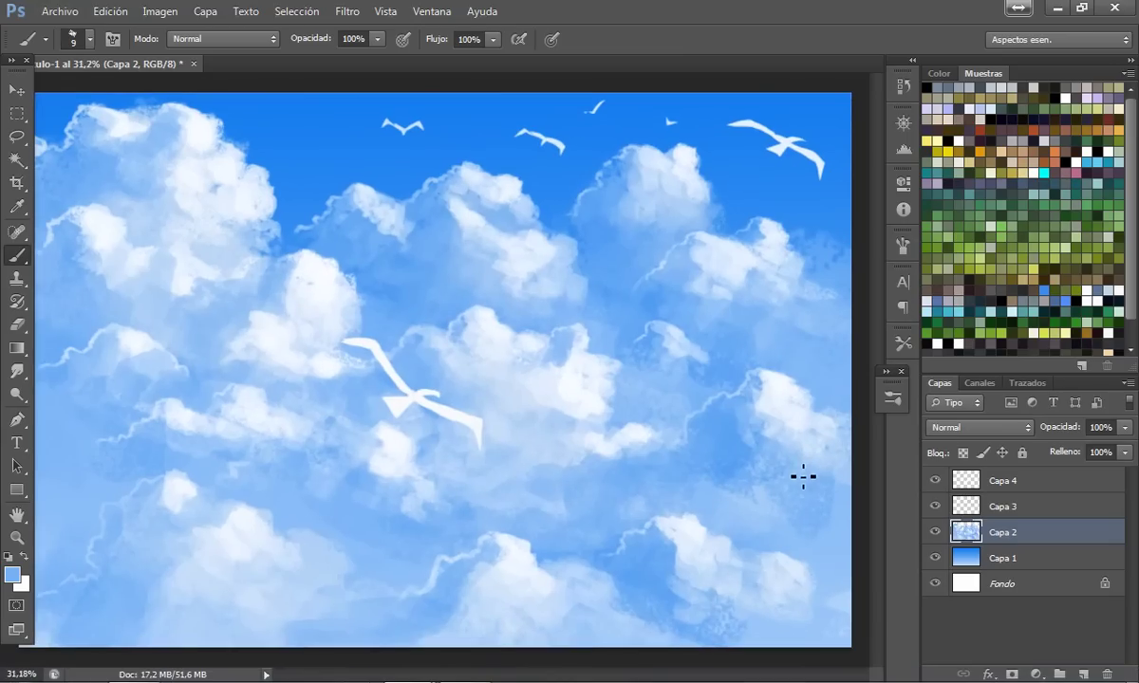
{"action": "scroll", "coordinate": [531, 607], "scroll_direction": "down", "scroll_amount": 1}
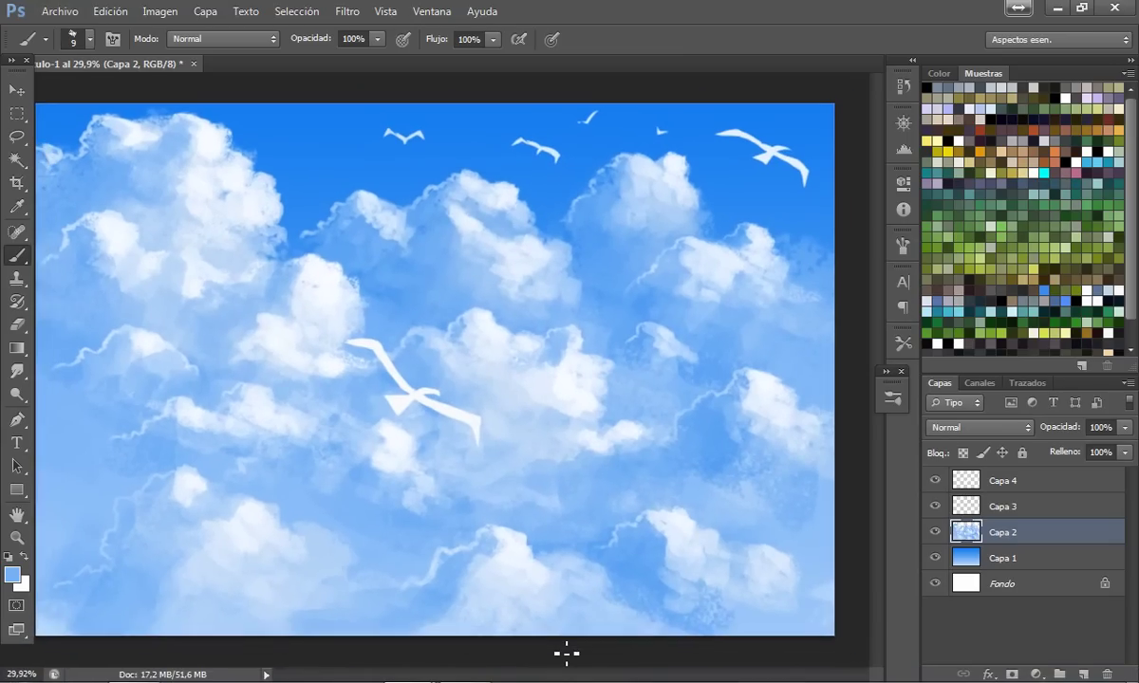